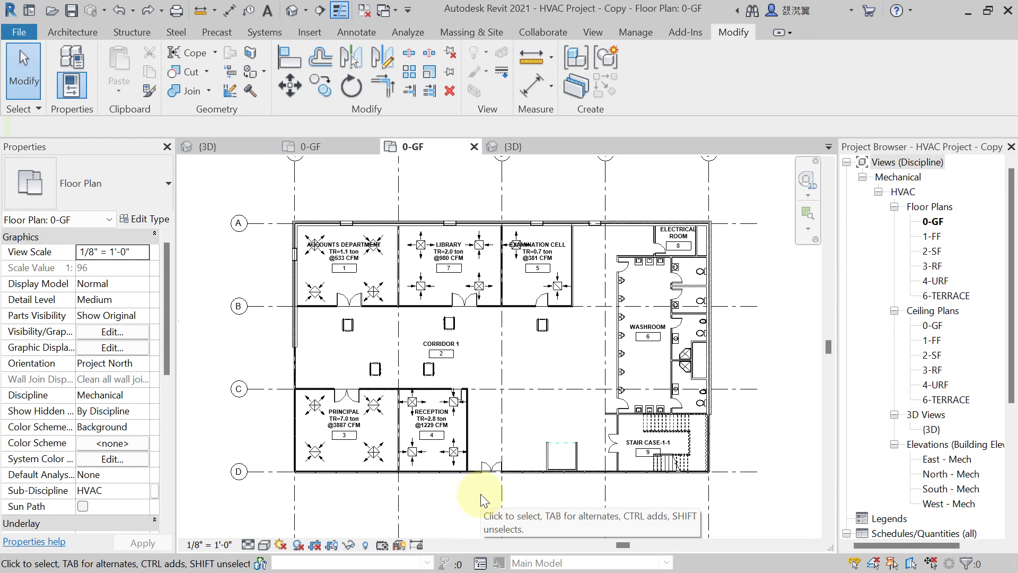
# Bring the whole ground floor into view, pick two corridor fan coil units, then clear them.
pyautogui.moveTo(475, 362); pyautogui.dragTo(471, 362, button='middle')
pyautogui.scroll(2, 472, 362)
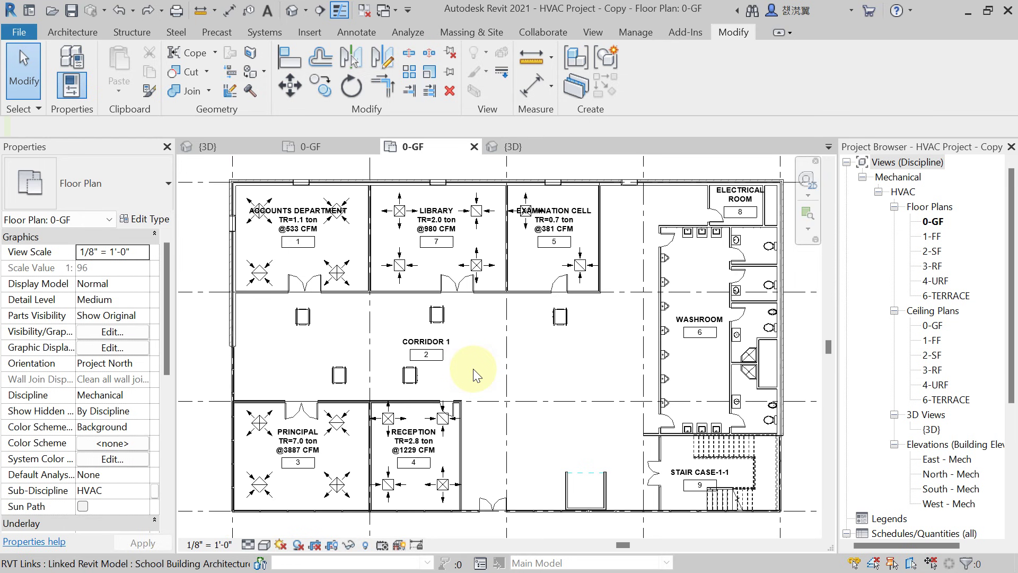
pyautogui.scroll(-1, 472, 363)
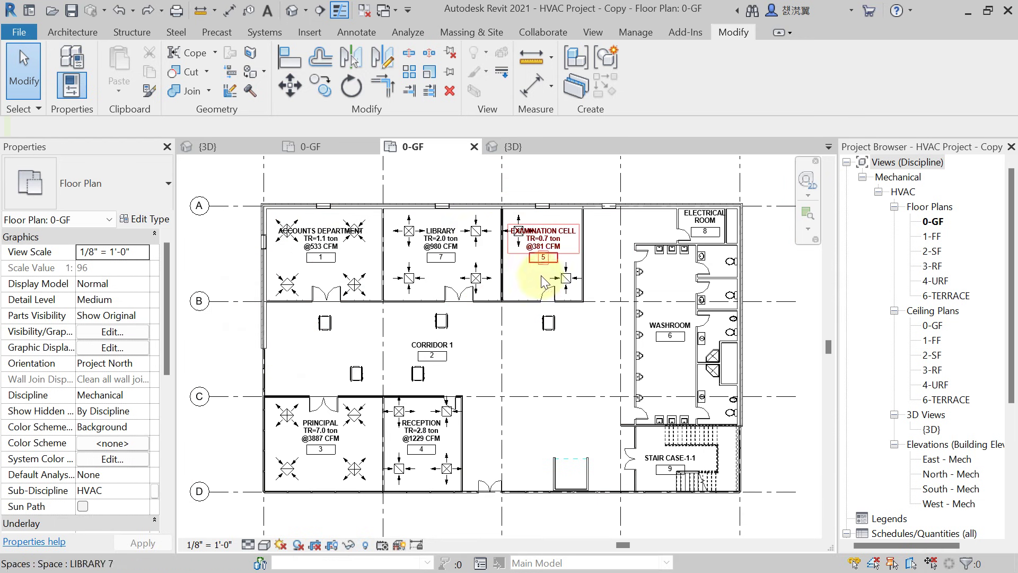
pyautogui.scroll(2, 281, 336)
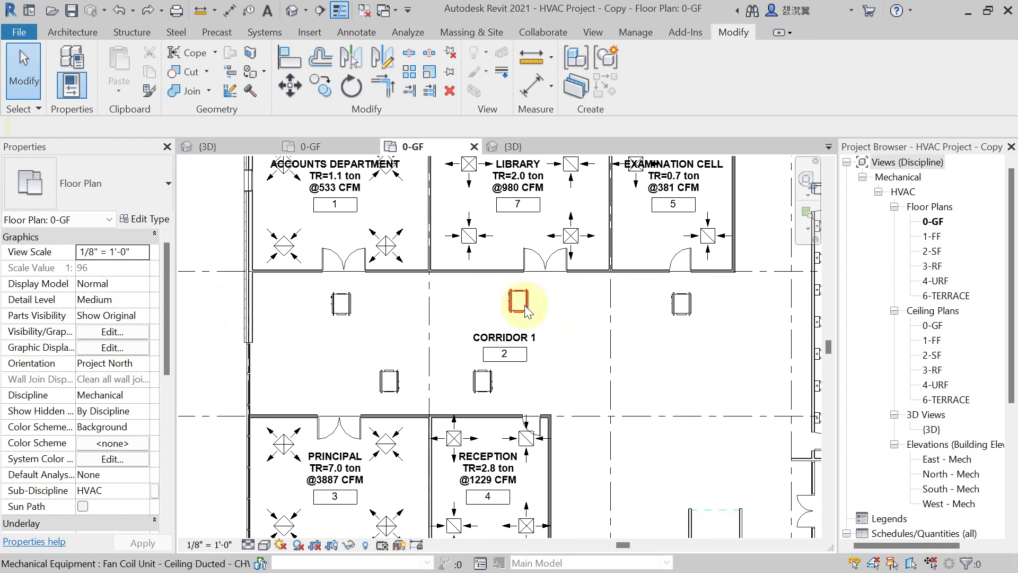
pyautogui.scroll(-3, 456, 399)
pyautogui.moveTo(509, 405); pyautogui.dragTo(484, 387, button='middle')
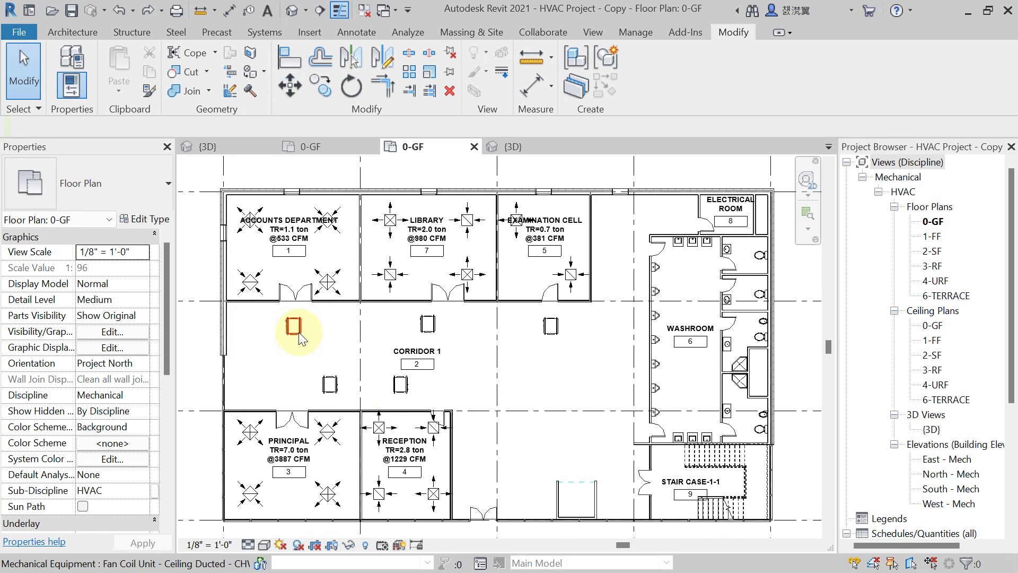
pyautogui.click(298, 332)
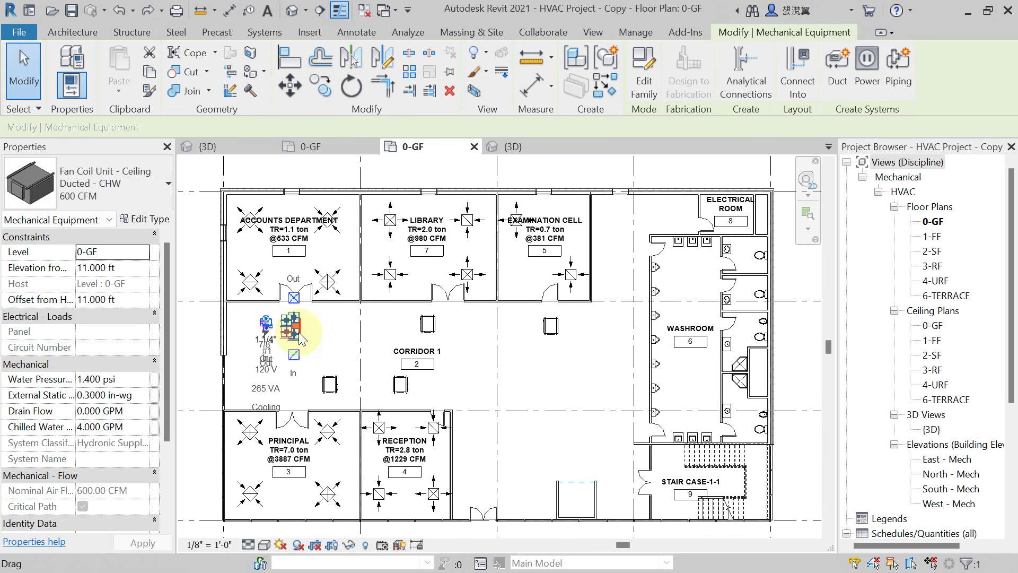
pyautogui.keyDown('ctrl'); pyautogui.click(330, 384); pyautogui.keyUp('ctrl')
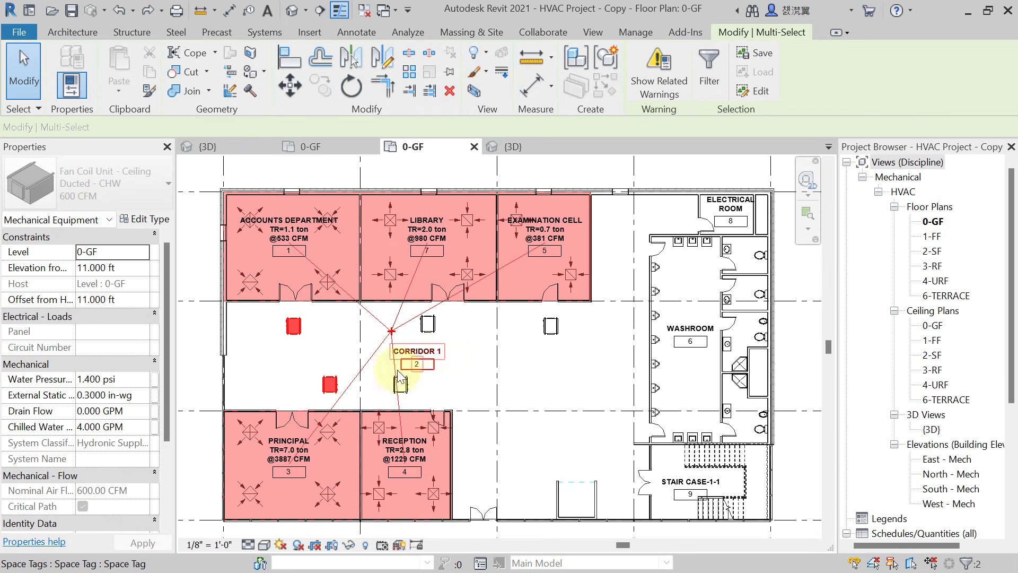
pyautogui.press('Escape')
# Select the left corridor fan coil unit and add the other four units.
pyautogui.click(298, 329)
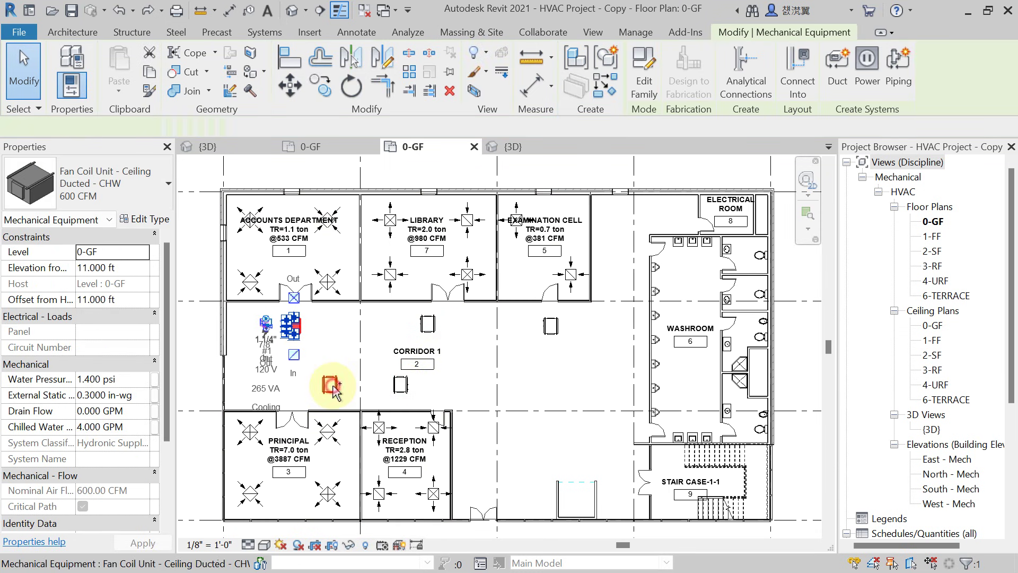
pyautogui.keyDown('ctrl'); pyautogui.click(331, 384); pyautogui.keyUp('ctrl')
pyautogui.keyDown('ctrl'); pyautogui.click(402, 382); pyautogui.keyUp('ctrl')
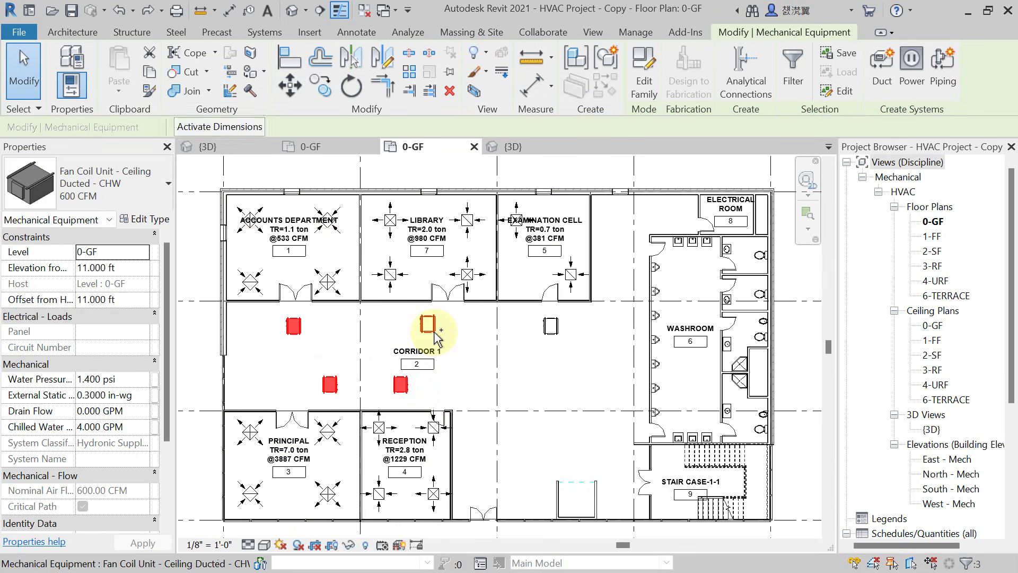
pyautogui.keyDown('ctrl'); pyautogui.click(434, 333); pyautogui.keyUp('ctrl')
pyautogui.keyDown('ctrl'); pyautogui.click(549, 334); pyautogui.keyUp('ctrl')
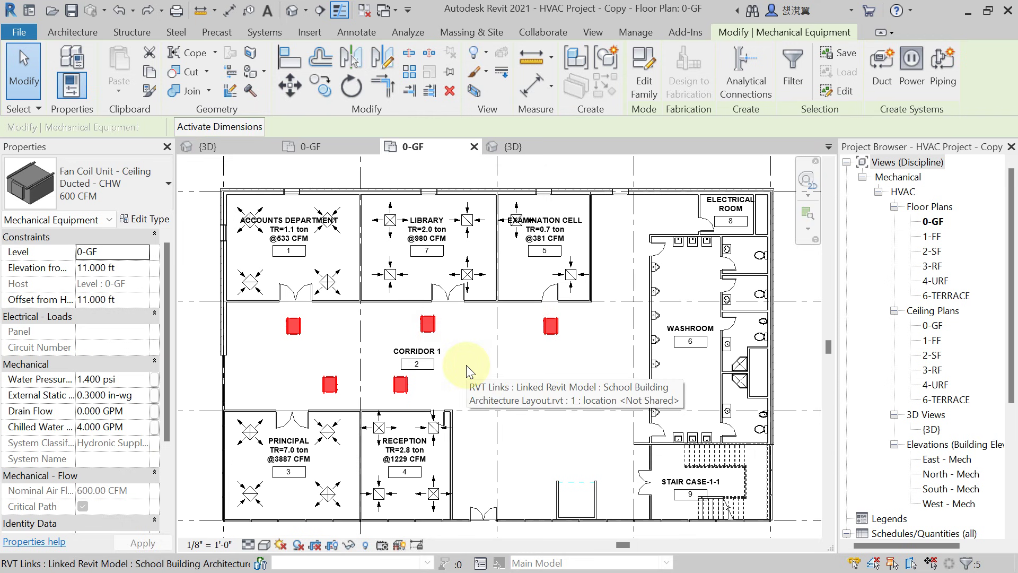
# Create a CHWS-type piping system named CHWS 1 from the five selected fan coil units.
pyautogui.click(940, 79)
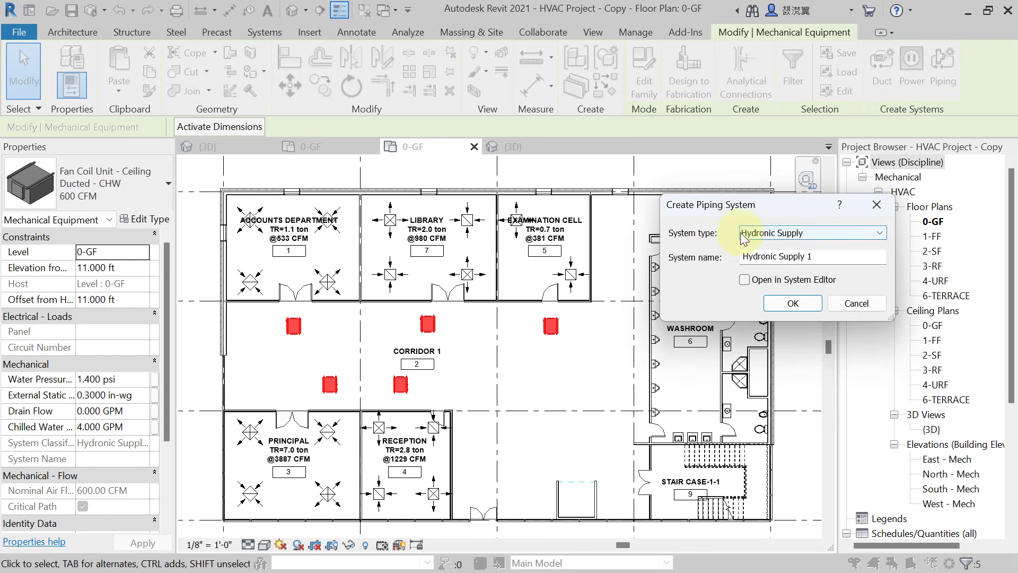
pyautogui.click(758, 237)
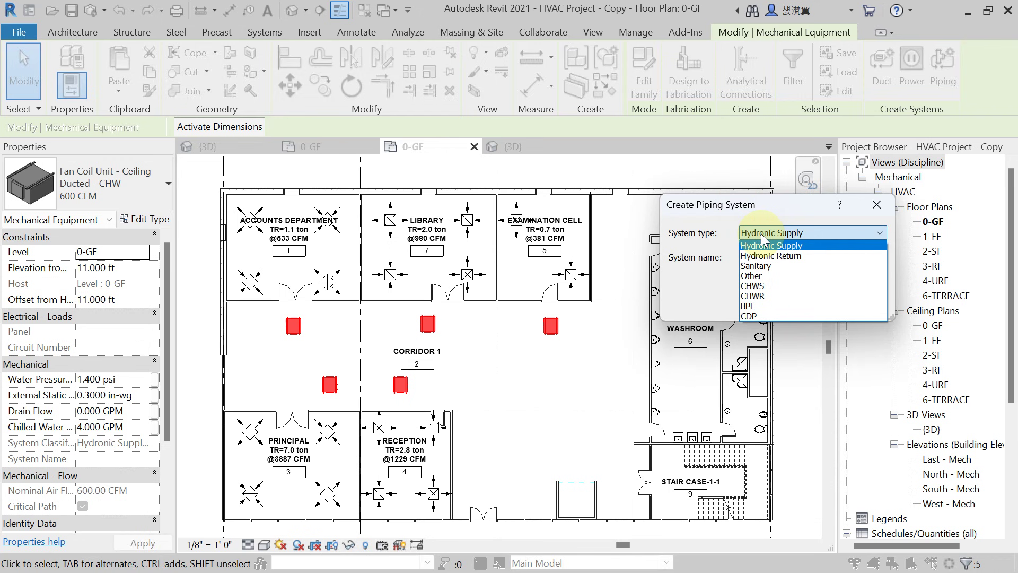
pyautogui.click(763, 285)
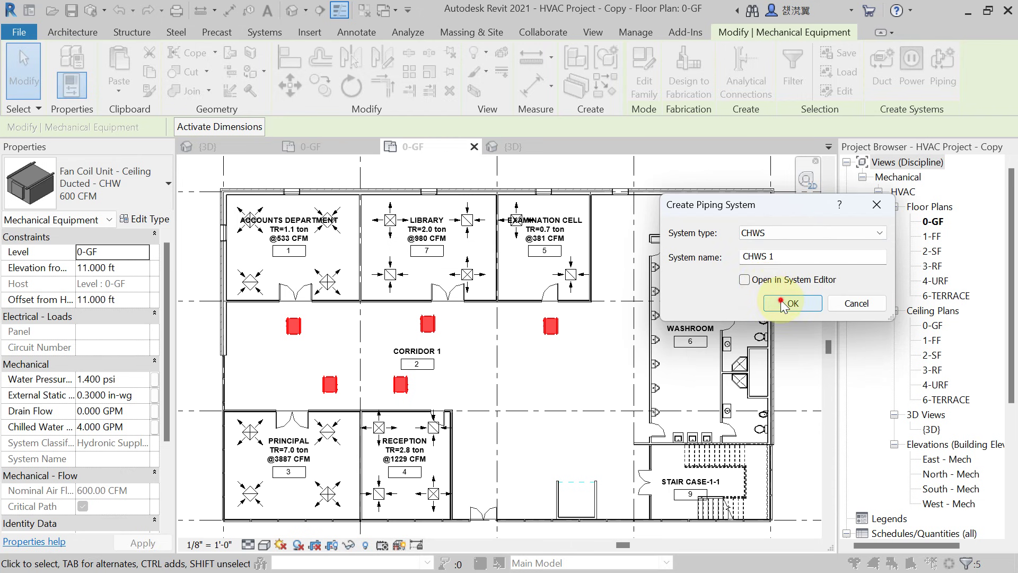
pyautogui.click(782, 303)
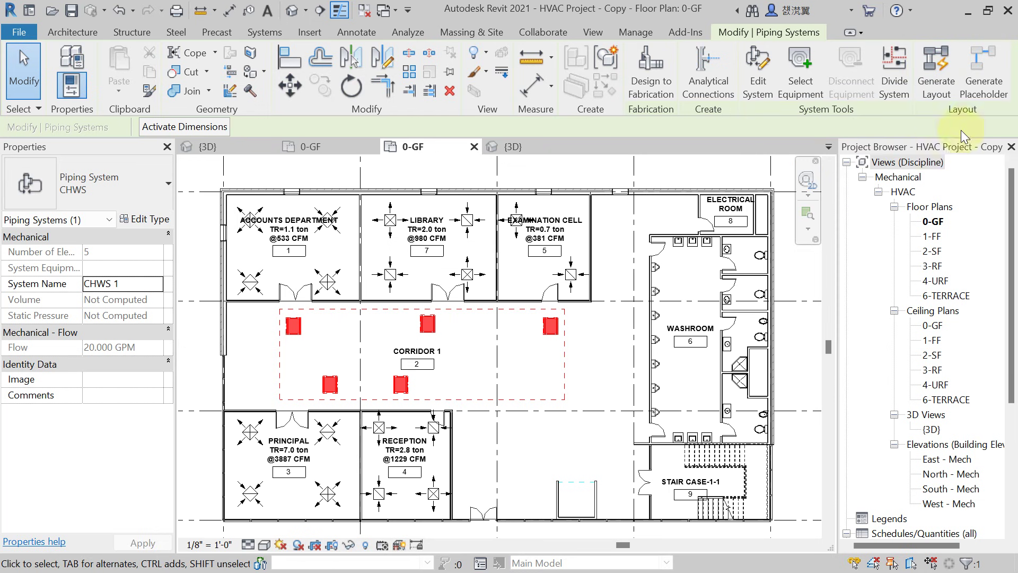
# Generate the CHWS 1 pipe layout, cycle through all five solutions, and finish with solution 1 of 5.
pyautogui.click(930, 93)
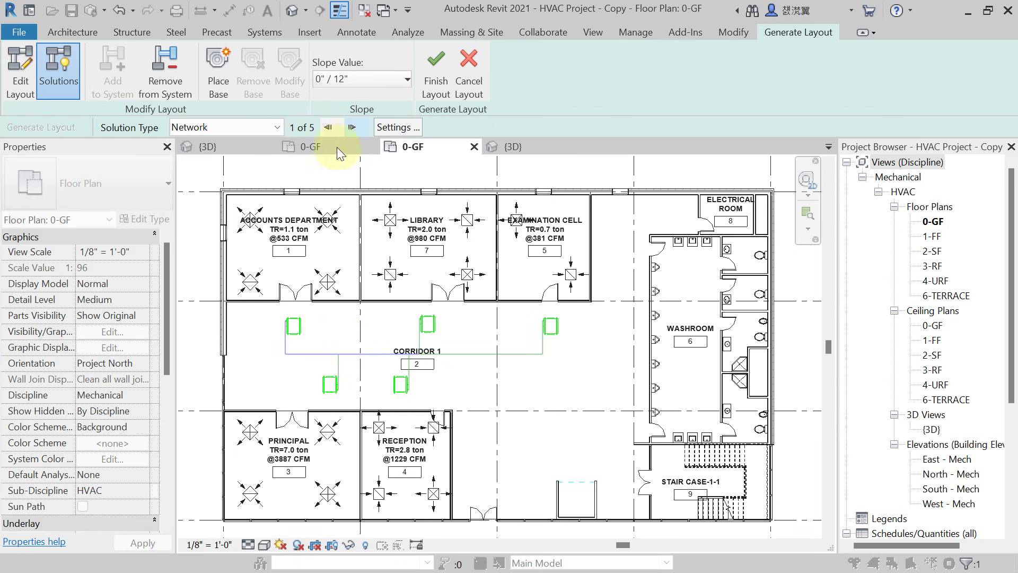
pyautogui.click(351, 128)
pyautogui.click(351, 128)
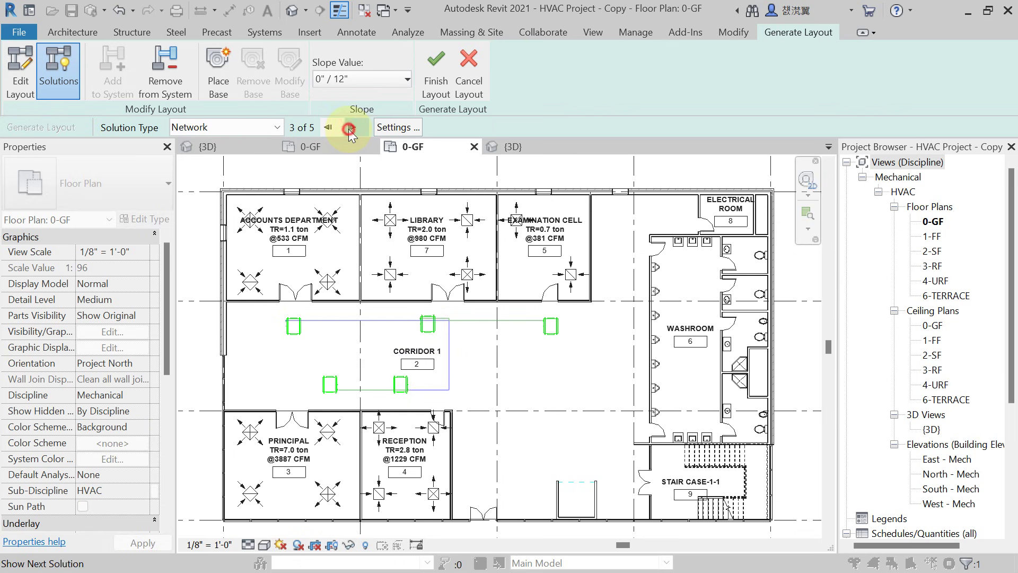
pyautogui.click(351, 128)
pyautogui.click(351, 128)
pyautogui.click(351, 127)
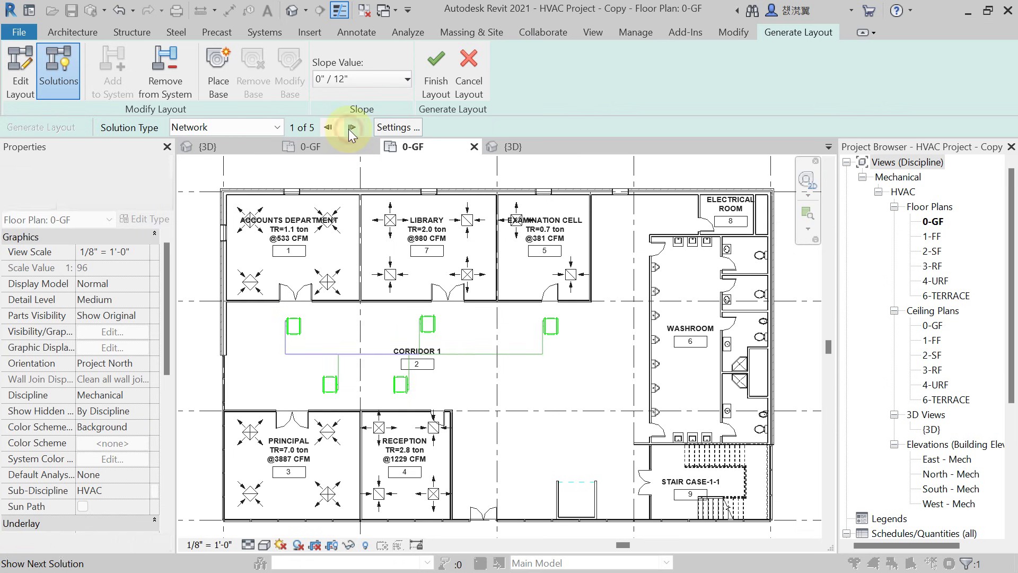
pyautogui.scroll(-4, 449, 365)
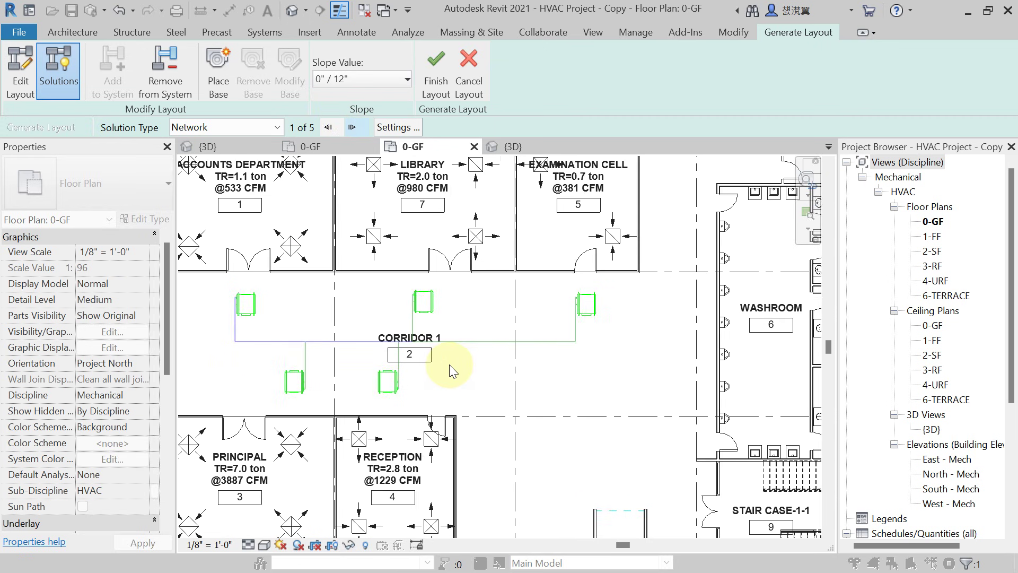
pyautogui.moveTo(441, 364); pyautogui.dragTo(445, 370, button='middle')
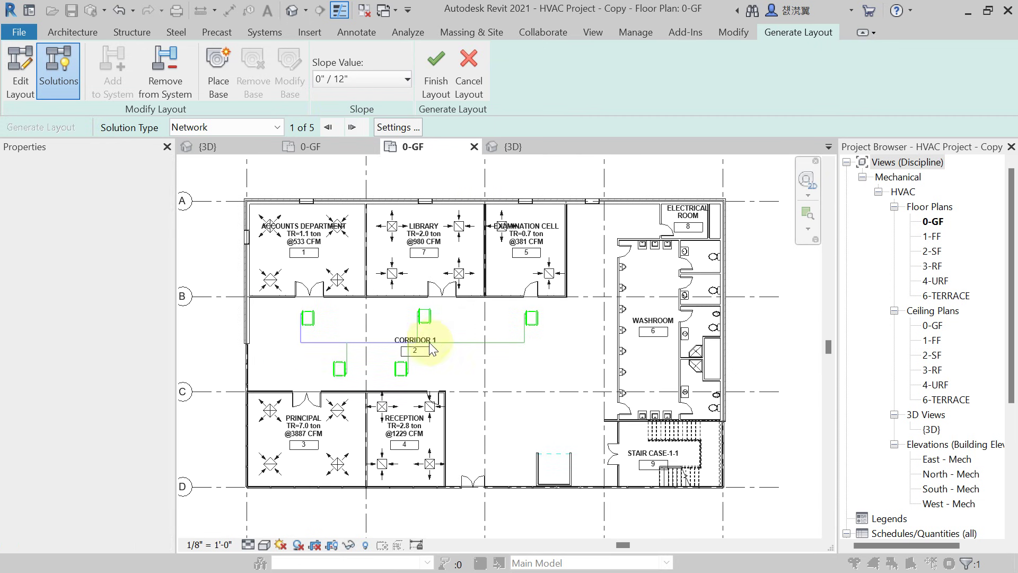
pyautogui.click(434, 90)
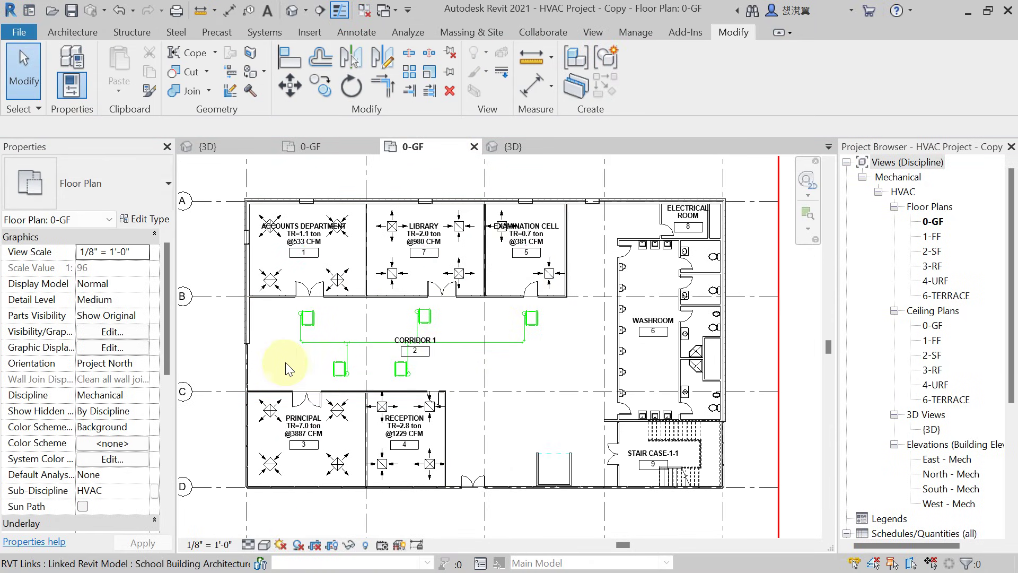
# Set the 0-GF plan's Detail Level to Fine.
pyautogui.scroll(2, 285, 371)
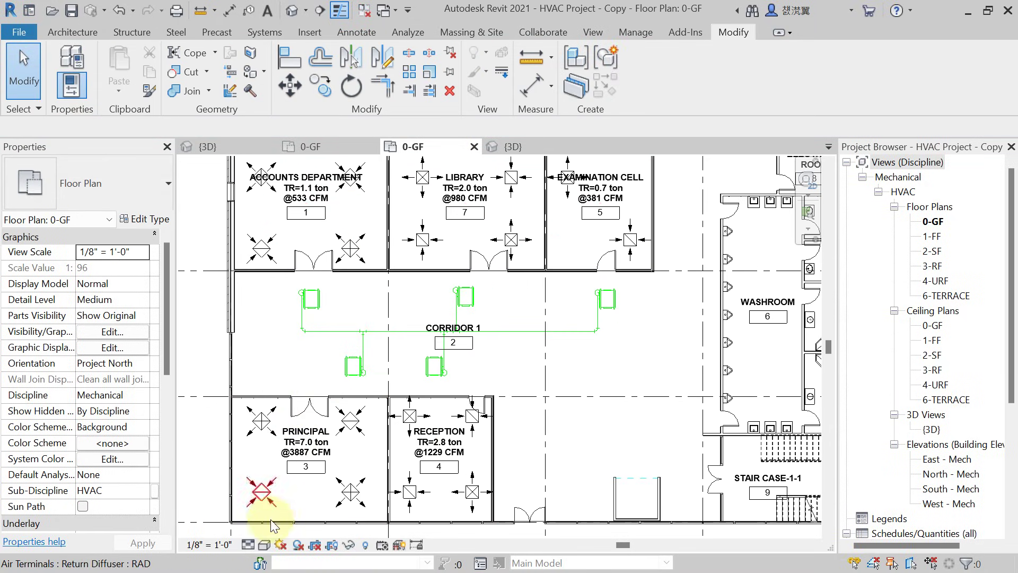
pyautogui.click(248, 544)
pyautogui.click(262, 530)
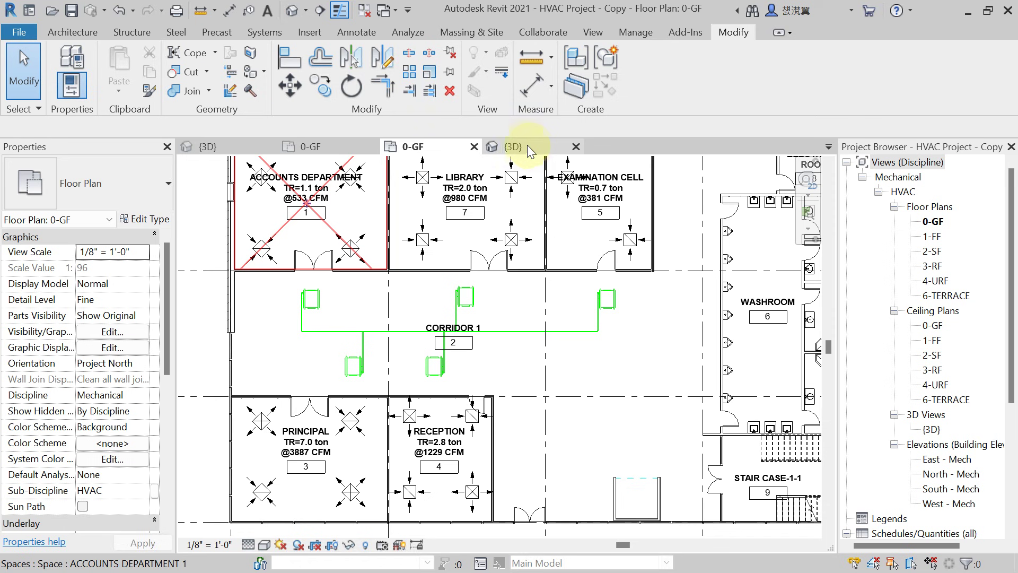
# Switch to the {3D} view and orbit around the new CHWS 1 pipe run.
pyautogui.click(291, 10)
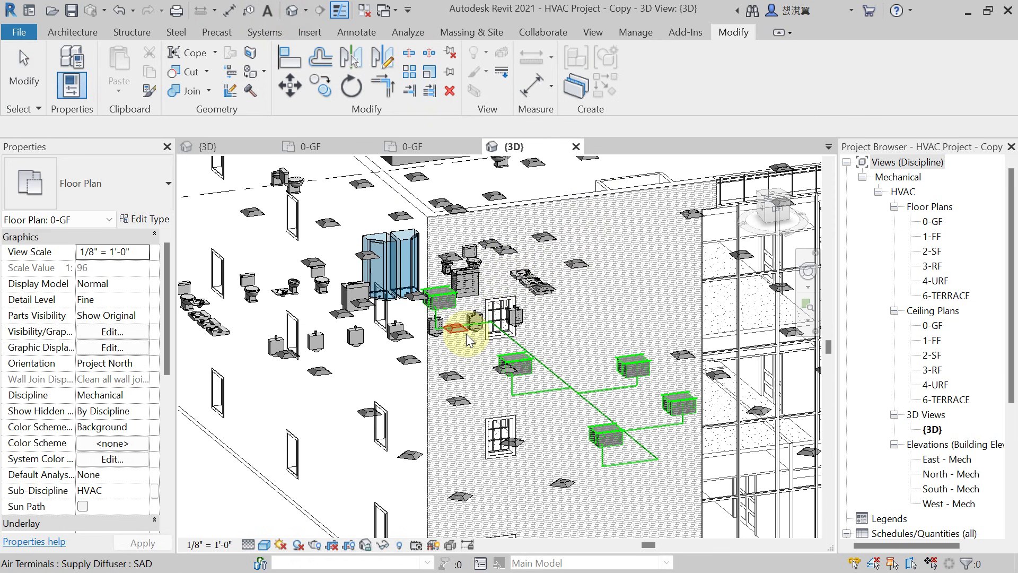
pyautogui.scroll(5, 647, 427)
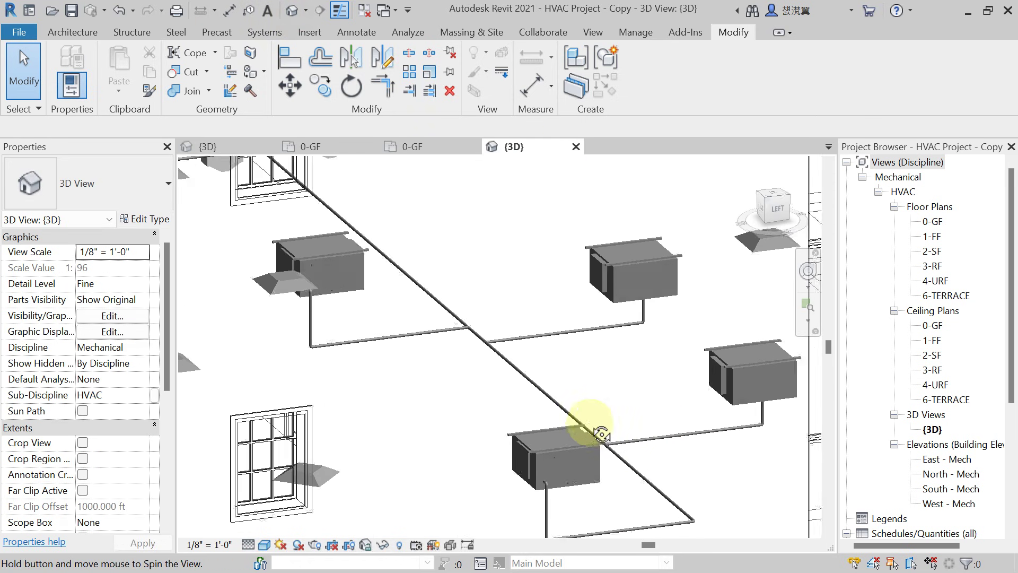
pyautogui.keyDown('shift'); pyautogui.moveTo(602, 434); pyautogui.dragTo(655, 352, button='middle'); pyautogui.keyUp('shift')
pyautogui.scroll(3, 654, 352)
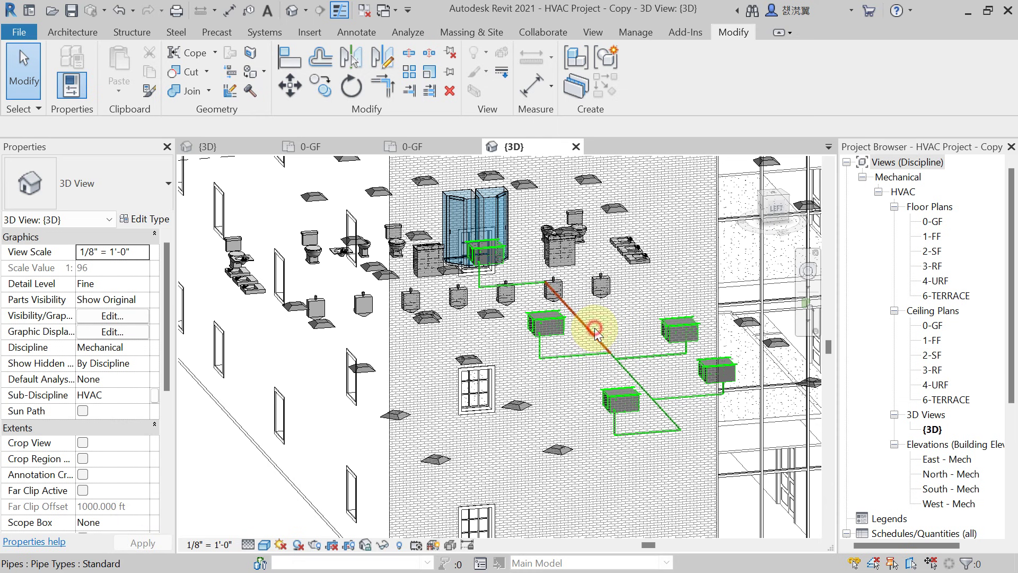
# Set the selected CHWS pipe segment's Bottom Elevation to 10.5 ft and apply it.
pyautogui.click(595, 342)
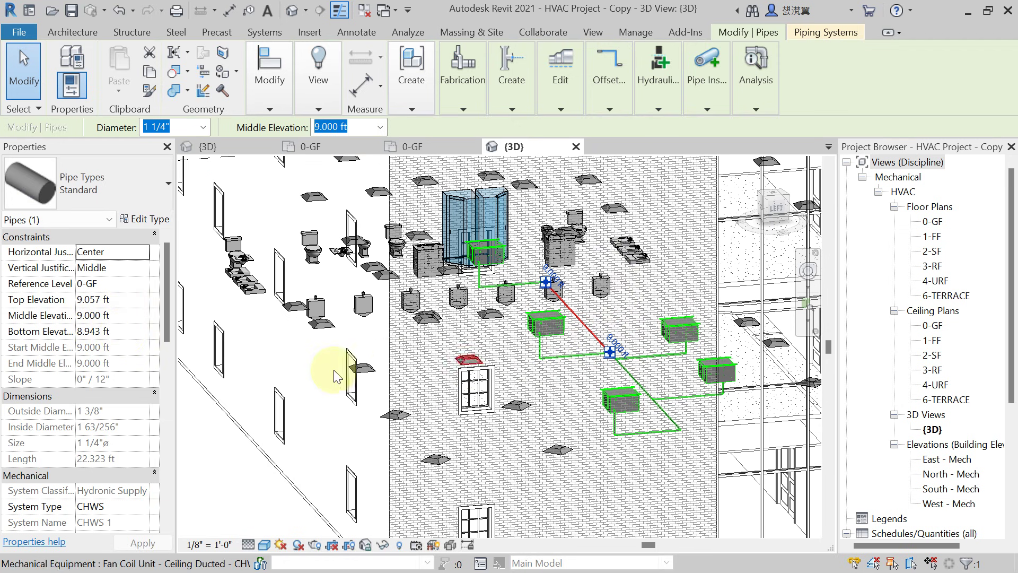
pyautogui.click(123, 332)
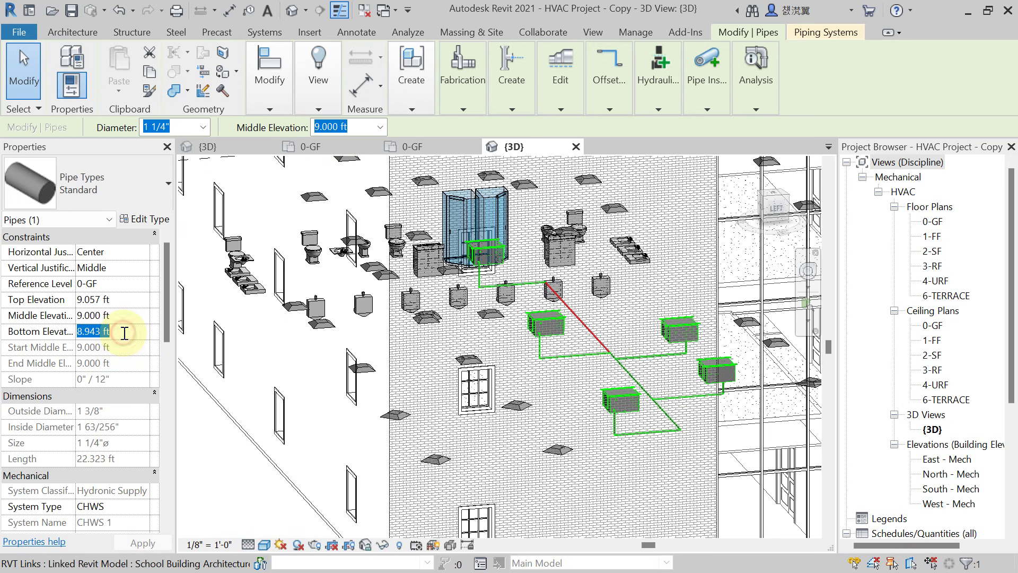
pyautogui.write('10.')
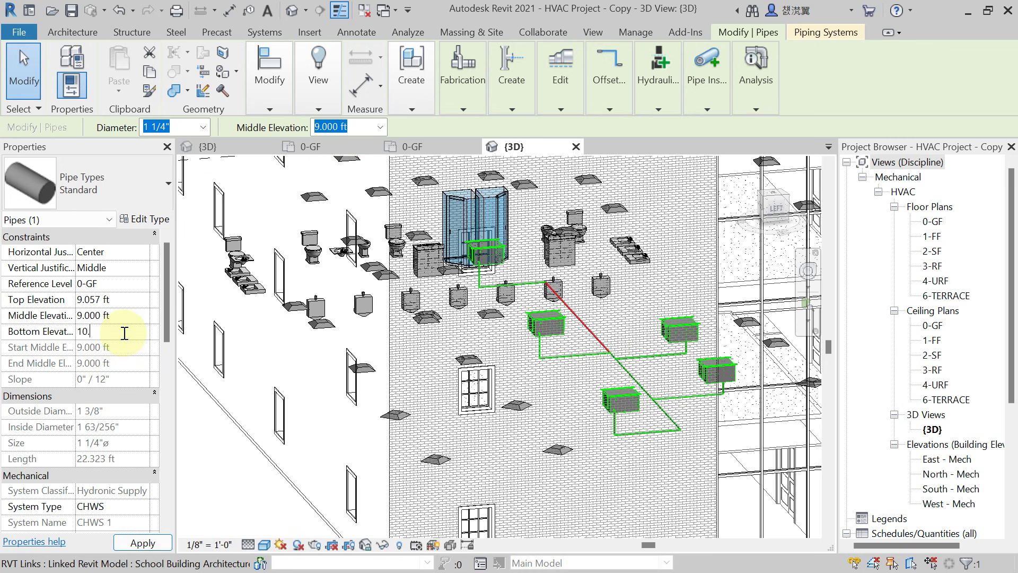
pyautogui.write('5')
pyautogui.click(143, 543)
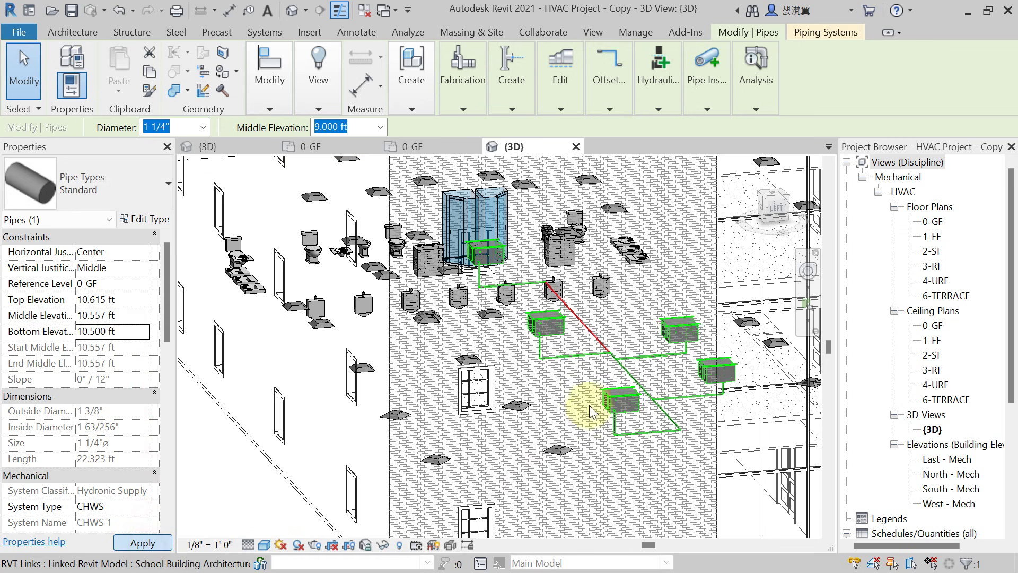
pyautogui.scroll(3, 638, 365)
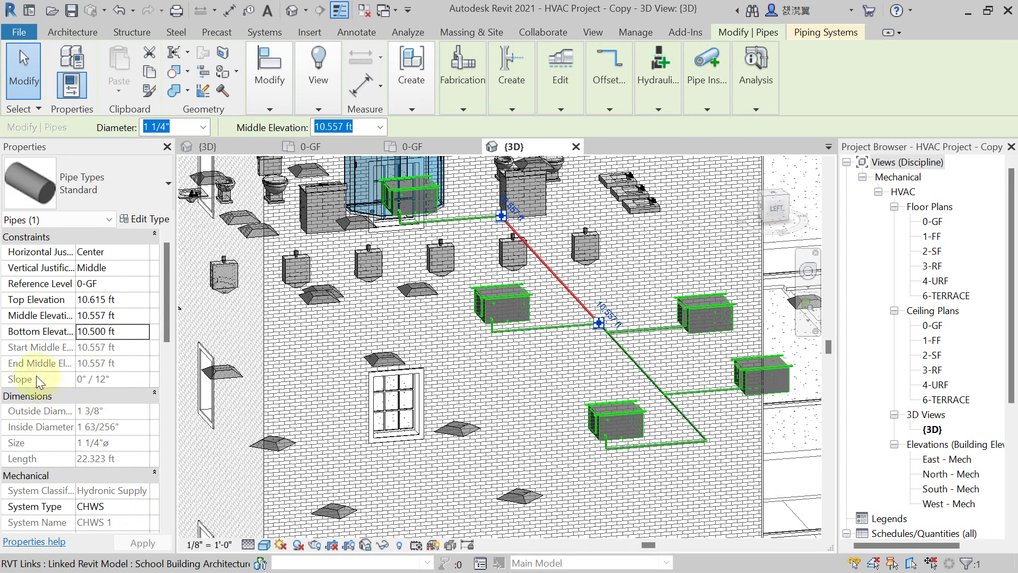
pyautogui.click(565, 332)
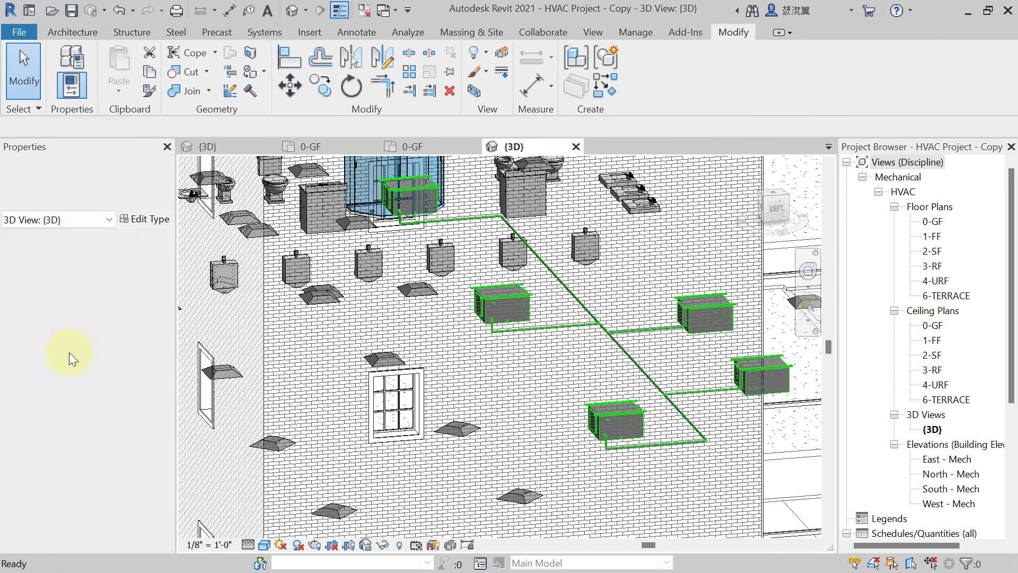
pyautogui.keyDown('shift'); pyautogui.moveTo(567, 307); pyautogui.dragTo(529, 270, button='middle'); pyautogui.keyUp('shift')
pyautogui.scroll(3, 637, 422)
pyautogui.scroll(2, 618, 427)
pyautogui.scroll(1, 529, 271)
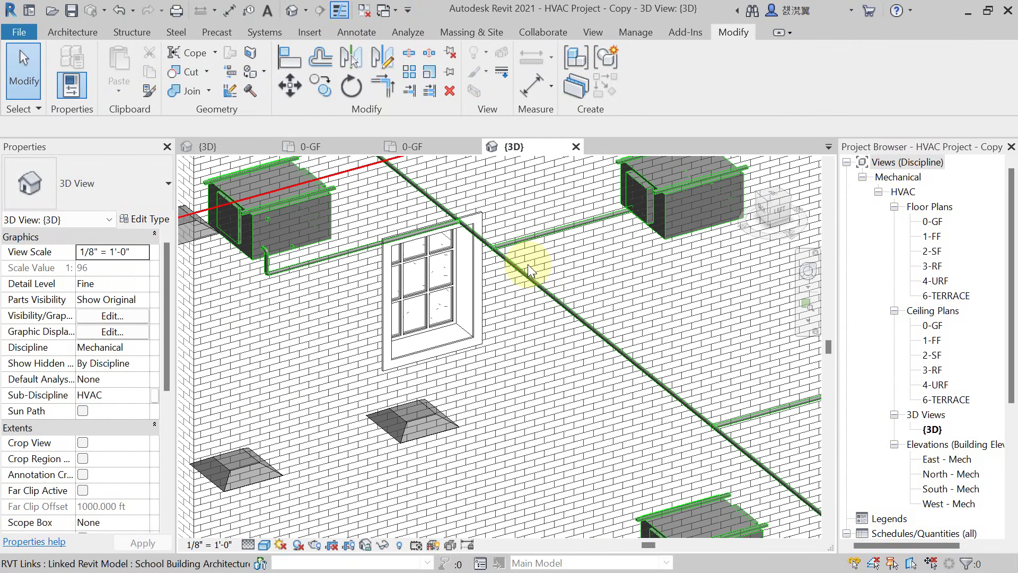
pyautogui.scroll(-3, 529, 270)
pyautogui.scroll(2, 529, 270)
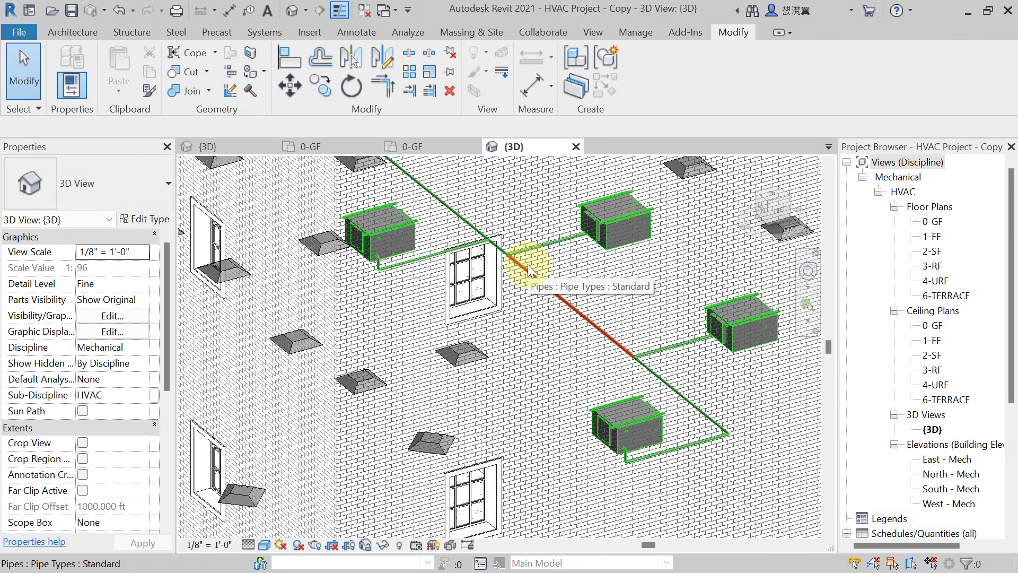
pyautogui.scroll(-5, 545, 327)
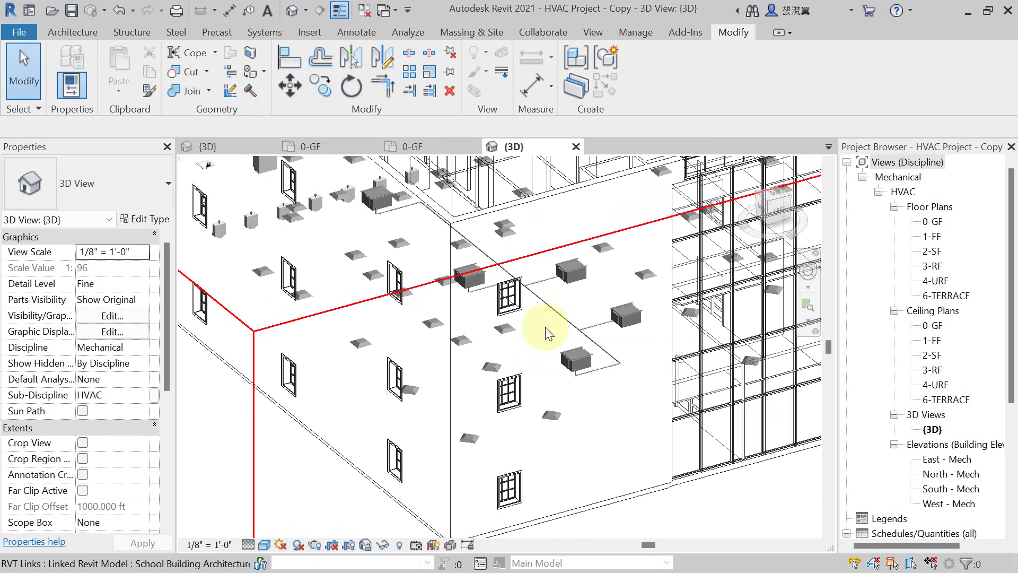
pyautogui.moveTo(546, 327)
pyautogui.keyDown('shift'); pyautogui.mouseDown(button='middle')
pyautogui.moveTo(509, 358)
pyautogui.moveTo(391, 359)
pyautogui.moveTo(446, 370)
pyautogui.moveTo(595, 356)
pyautogui.moveTo(457, 354)
pyautogui.moveTo(582, 395)
pyautogui.moveTo(589, 387)
pyautogui.moveTo(466, 393)
pyautogui.moveTo(484, 389)
pyautogui.moveTo(485, 405)
pyautogui.moveTo(517, 380)
pyautogui.mouseUp(button='middle'); pyautogui.keyUp('shift')
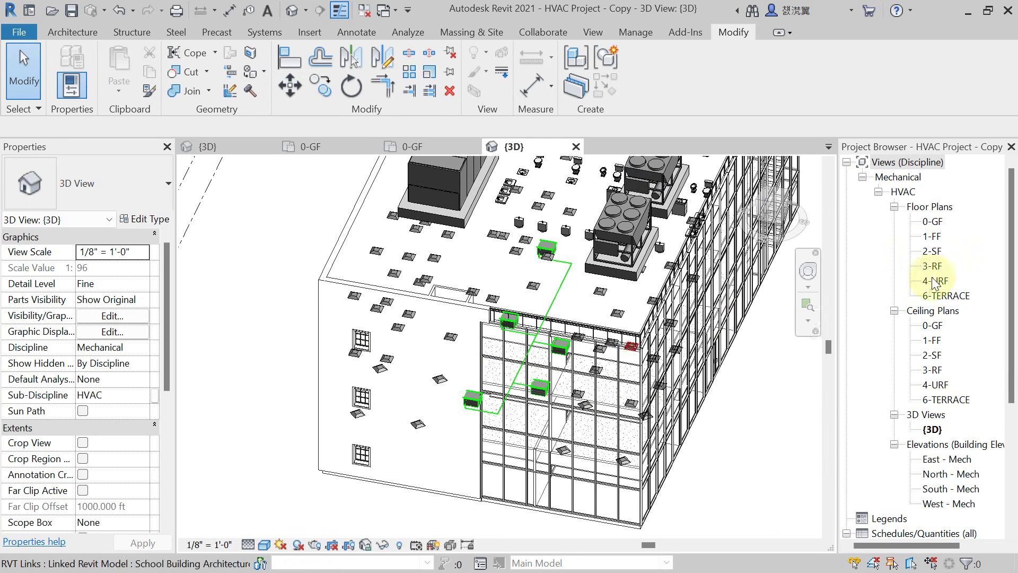
pyautogui.doubleClick(937, 224)
pyautogui.scroll(2, 460, 350)
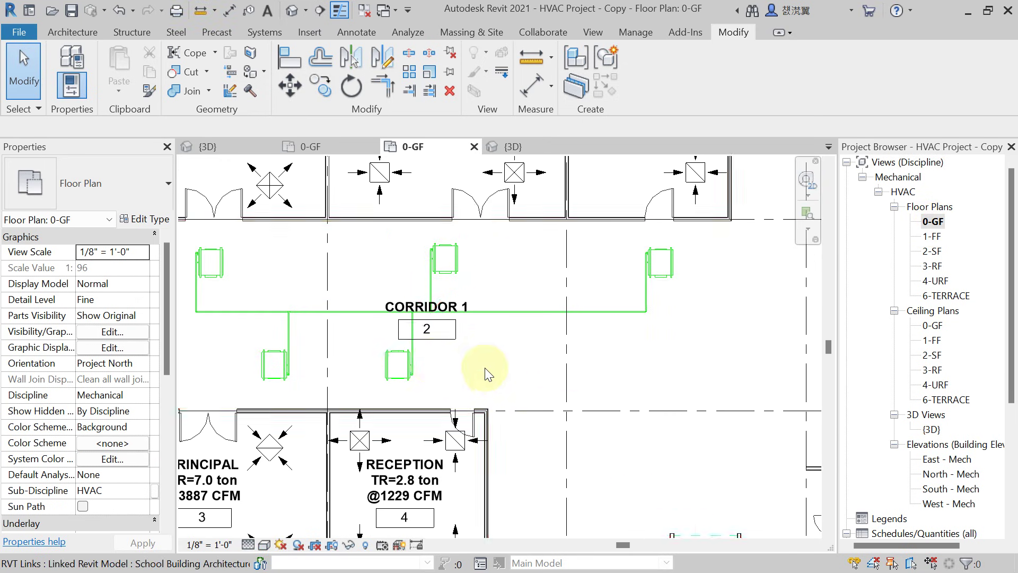
pyautogui.scroll(1, 273, 353)
pyautogui.moveTo(272, 352); pyautogui.dragTo(302, 353, button='middle')
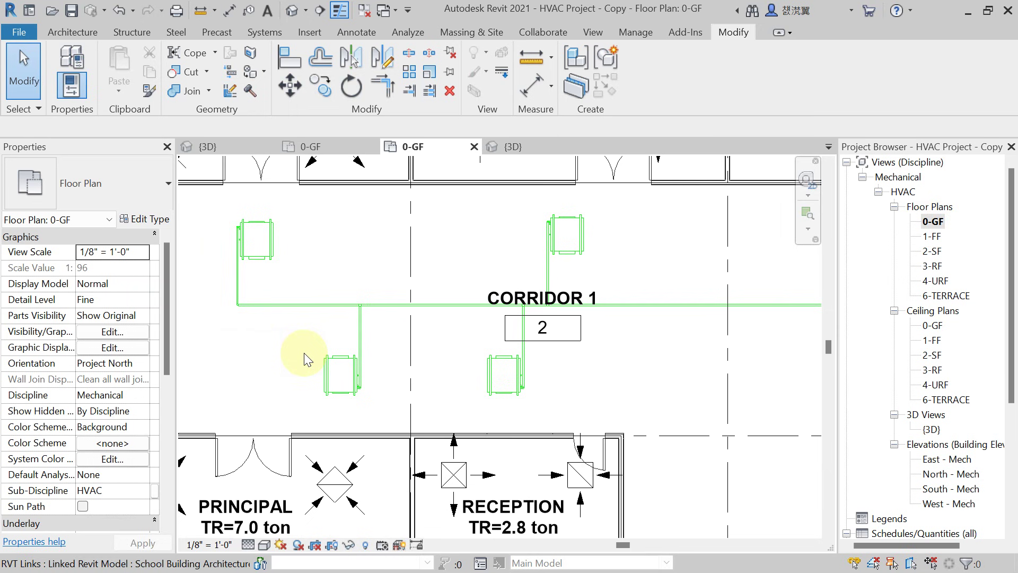
pyautogui.scroll(-2, 304, 353)
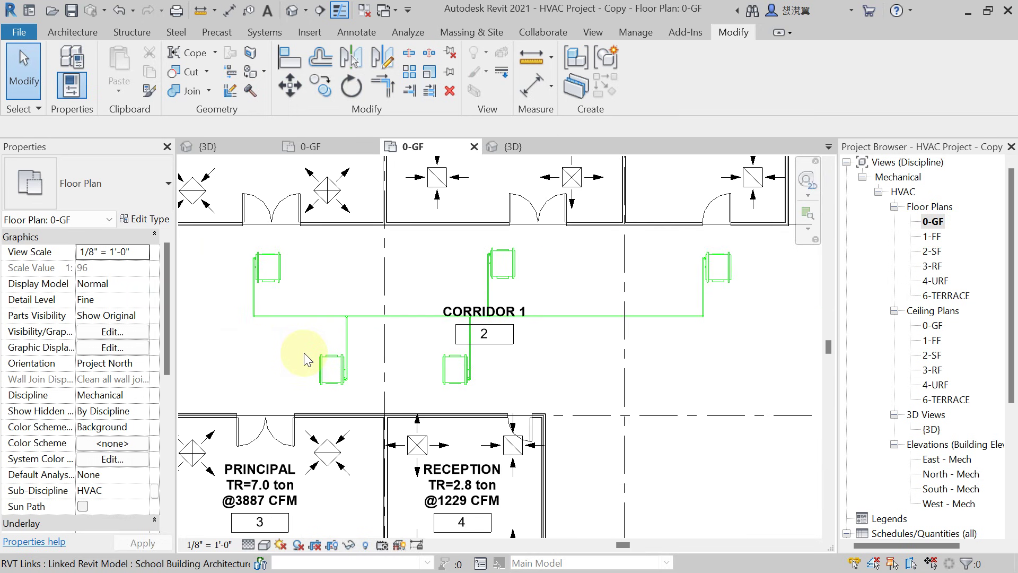
pyautogui.click(536, 148)
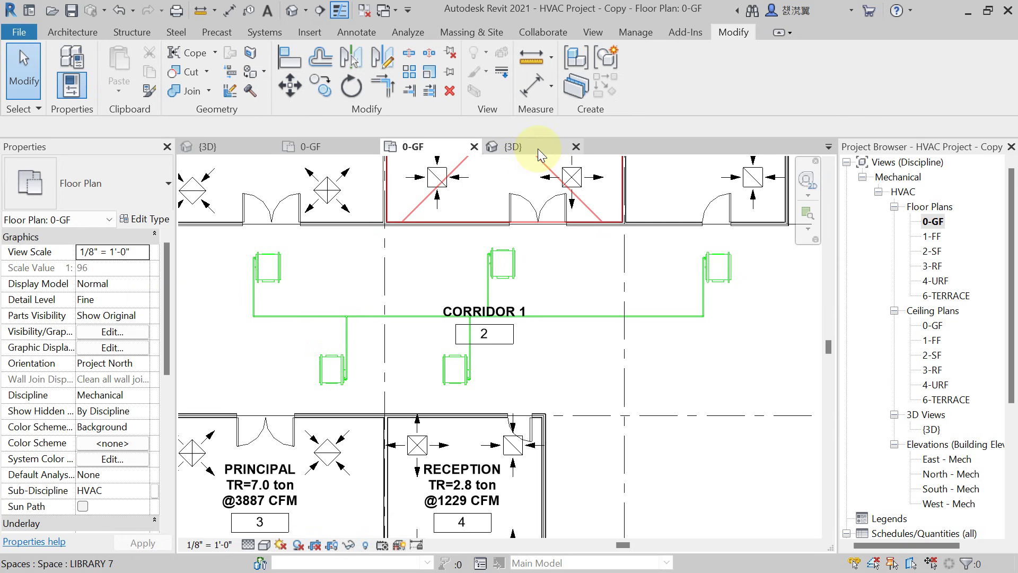
pyautogui.scroll(5, 504, 366)
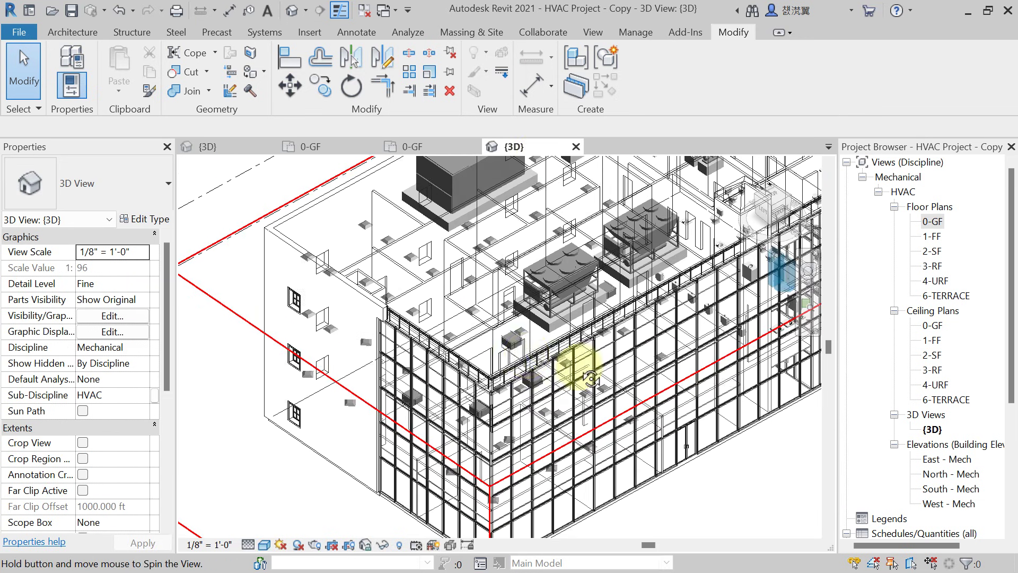
pyautogui.moveTo(532, 374)
pyautogui.keyDown('shift'); pyautogui.mouseDown(button='middle')
pyautogui.moveTo(446, 295)
pyautogui.moveTo(671, 404)
pyautogui.moveTo(734, 400)
pyautogui.moveTo(673, 402)
pyautogui.moveTo(673, 359)
pyautogui.mouseUp(button='middle'); pyautogui.keyUp('shift')
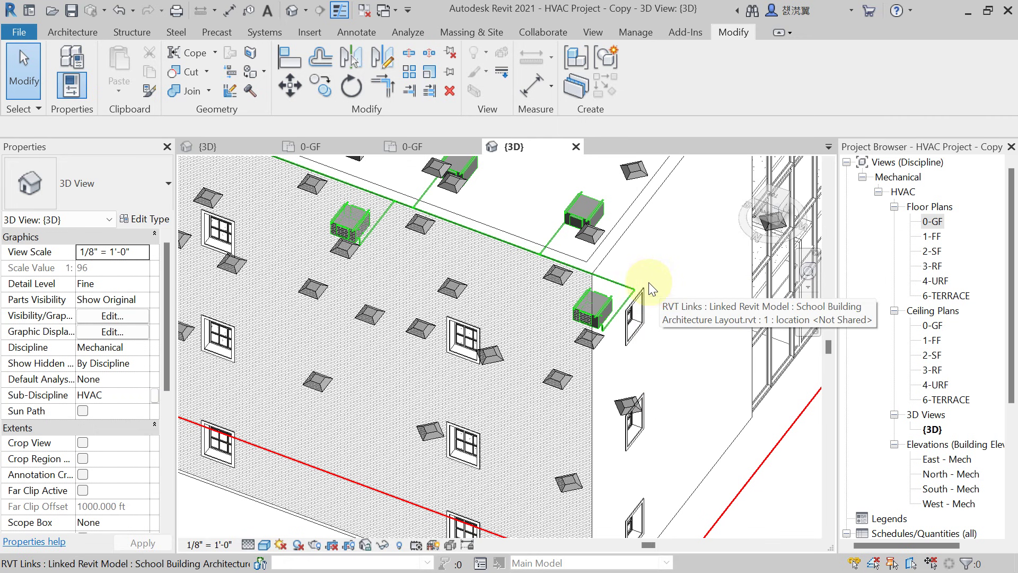
pyautogui.scroll(4, 648, 282)
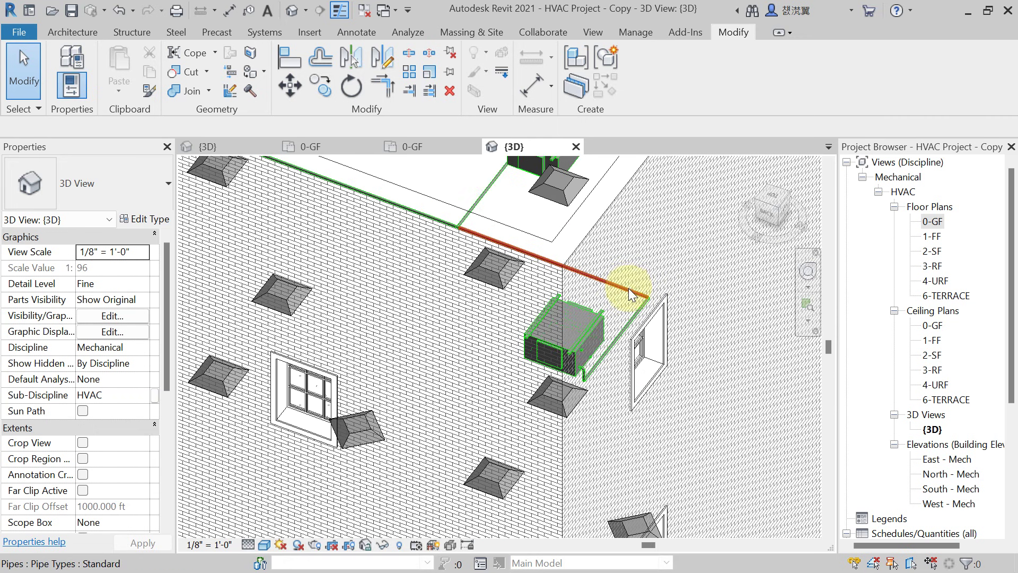
# Tab-select the full CHWS 1 pipe network up to the five corridor fan coil units.
pyautogui.scroll(-5, 619, 292)
pyautogui.scroll(2, 618, 297)
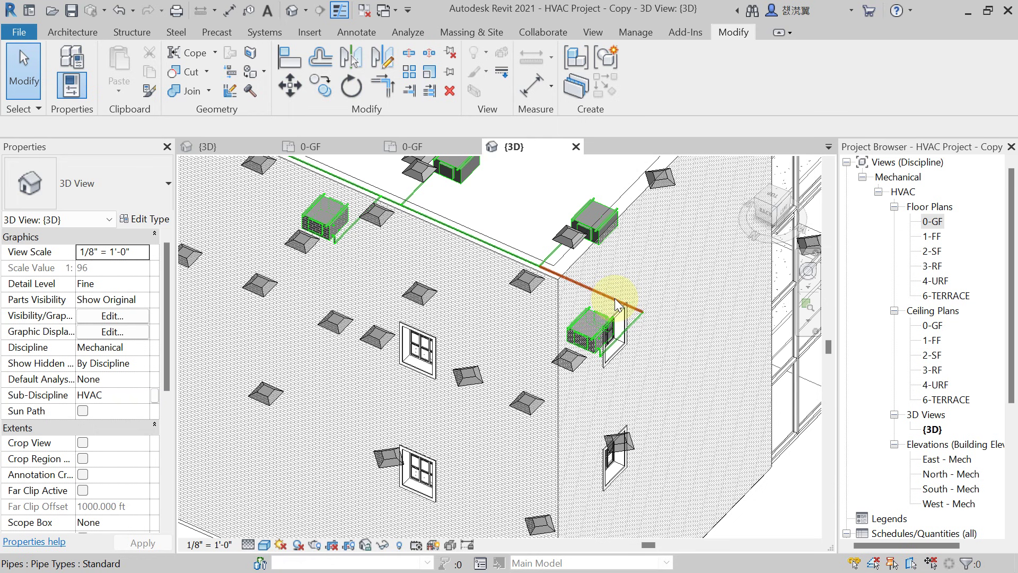
pyautogui.press('Tab')
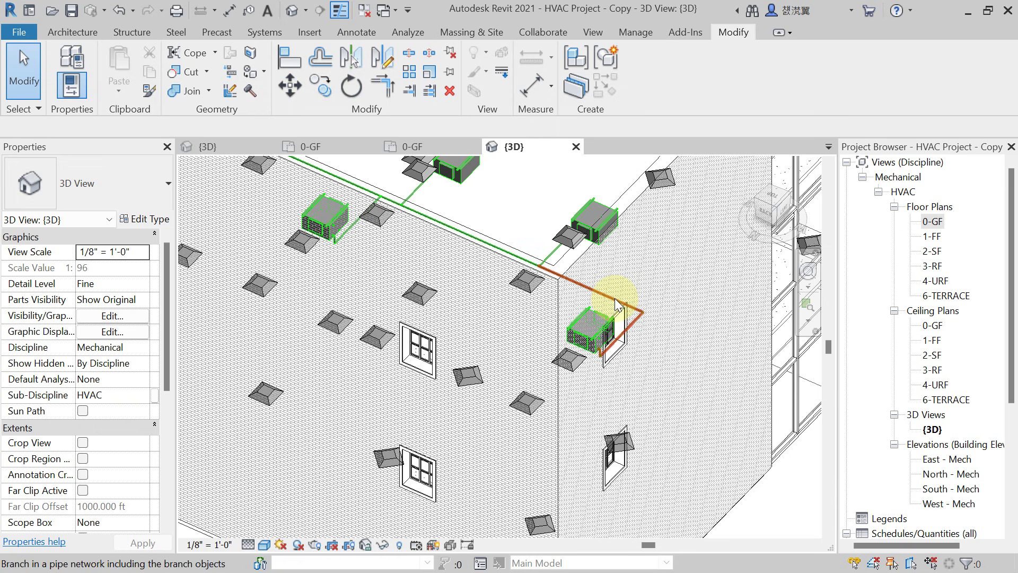
pyautogui.press('Tab')
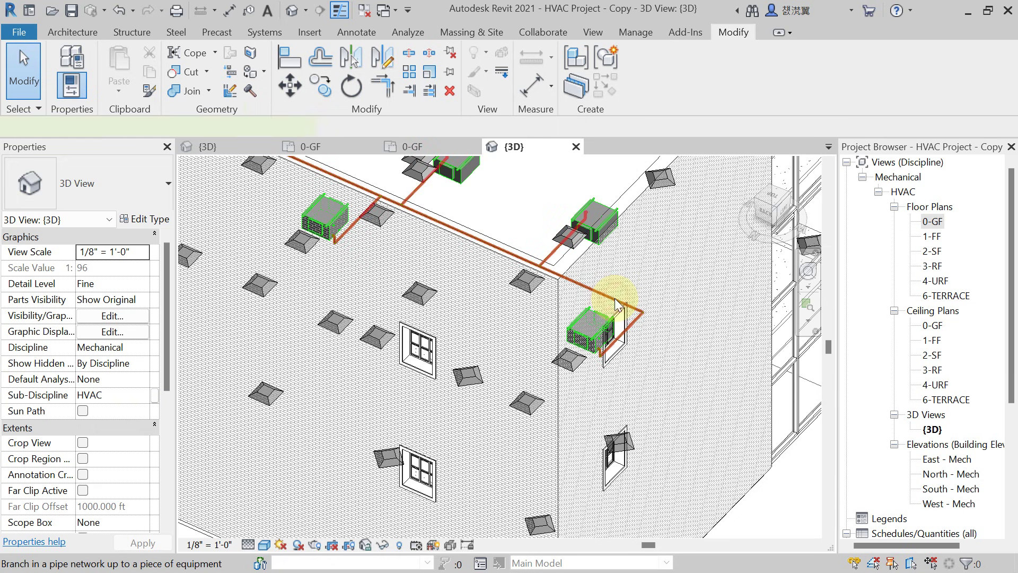
pyautogui.click(616, 305)
pyautogui.scroll(-2, 602, 318)
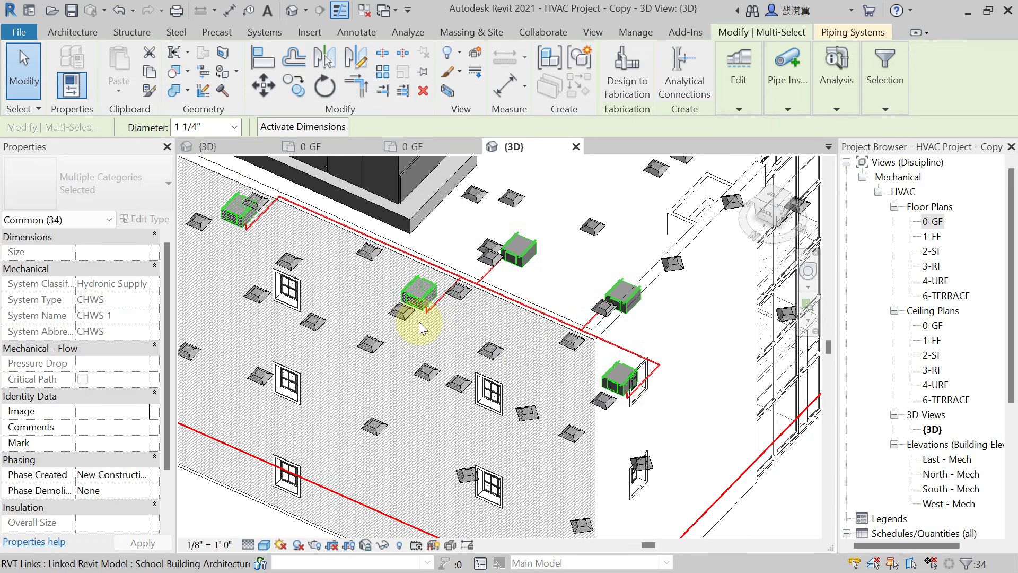
pyautogui.click(739, 109)
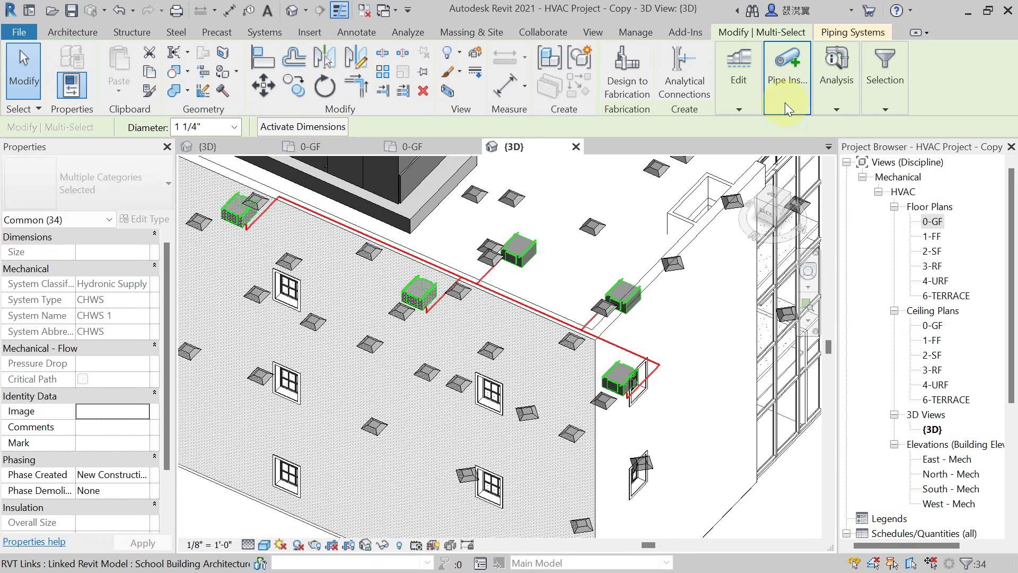
# Run Duct/Pipe Sizing on the CHWS 1 network at 4 FPS velocity with calculated sizes only.
pyautogui.click(835, 109)
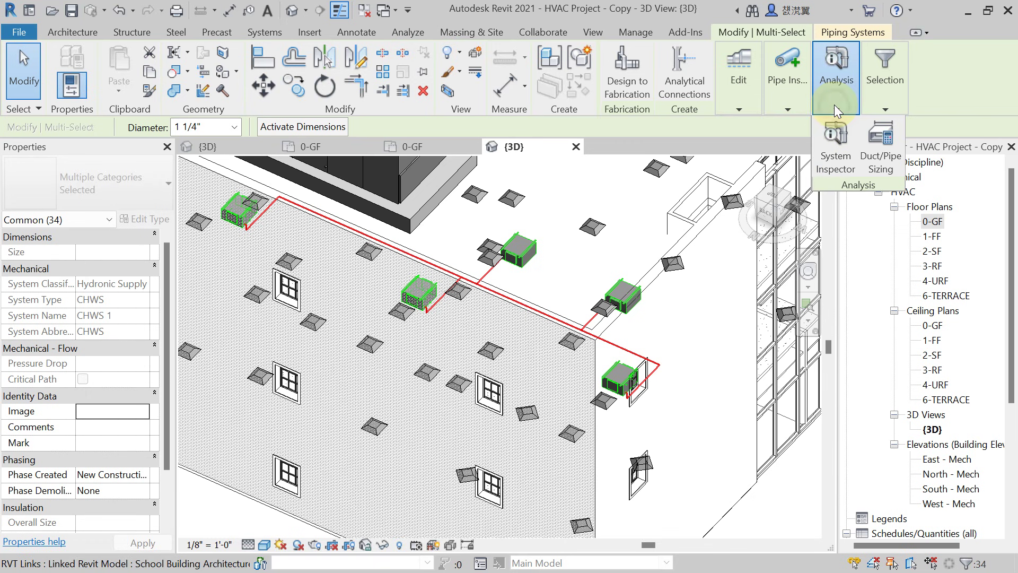
pyautogui.click(875, 156)
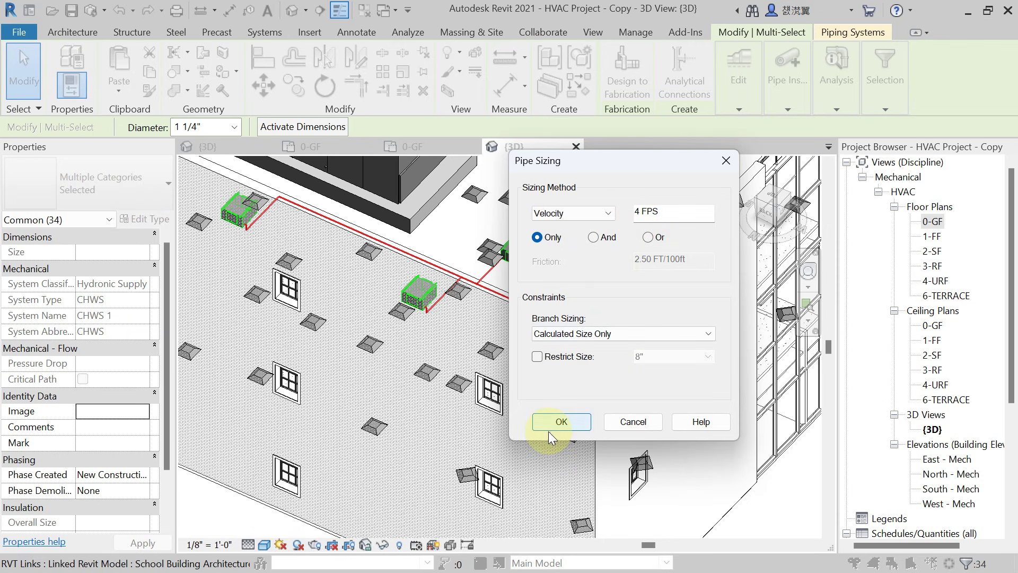
pyautogui.click(561, 423)
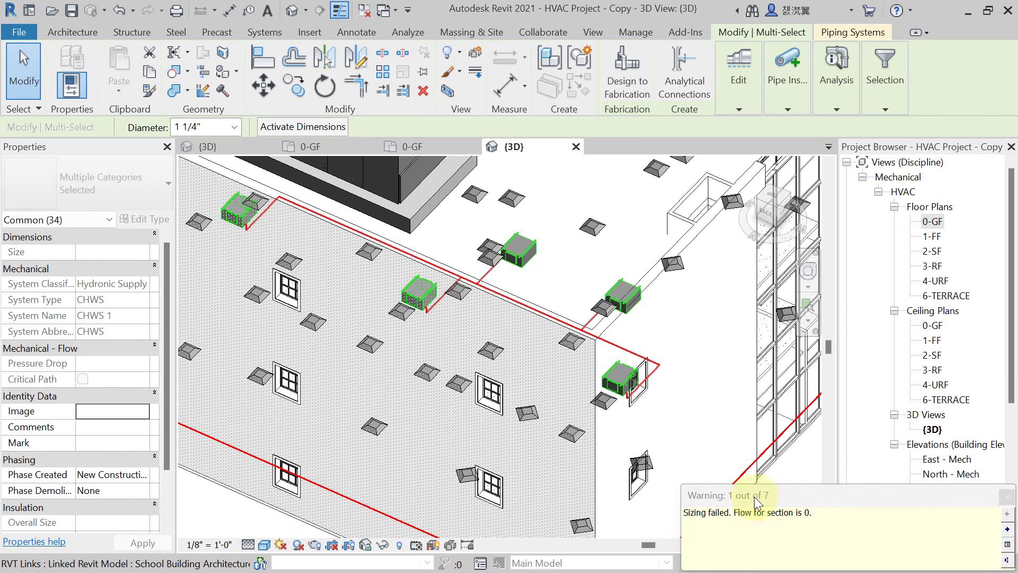
# Close the sizing-failed warning, clear the selection and open the 0-GF floor plan.
pyautogui.scroll(5, 659, 379)
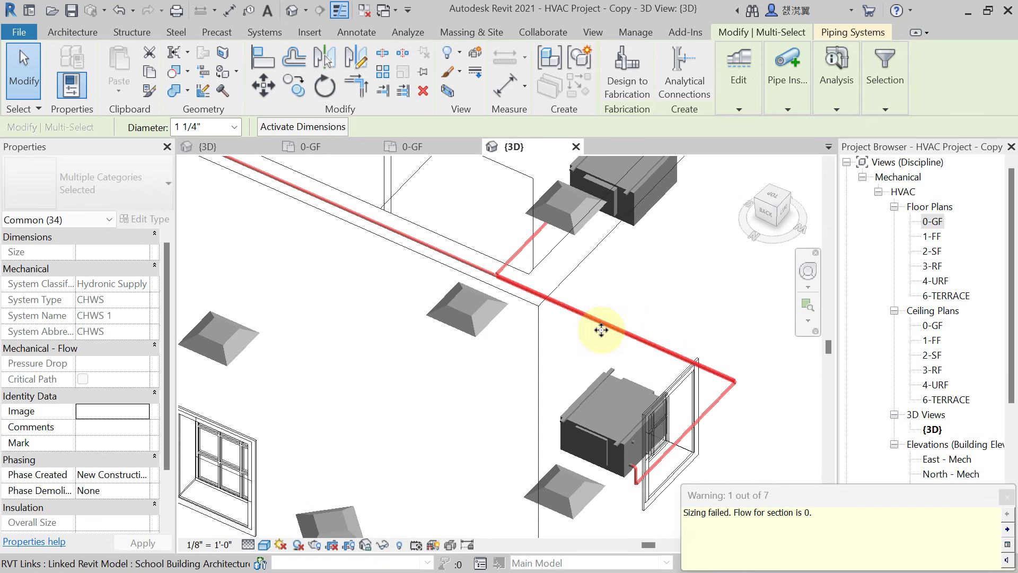
pyautogui.scroll(-5, 593, 321)
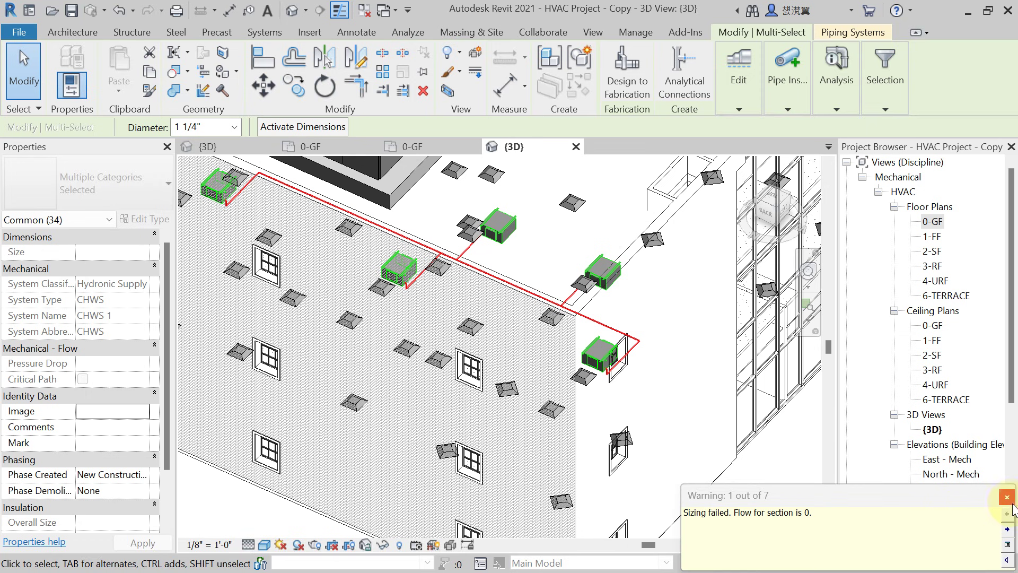
pyautogui.click(1007, 497)
pyautogui.press('Escape')
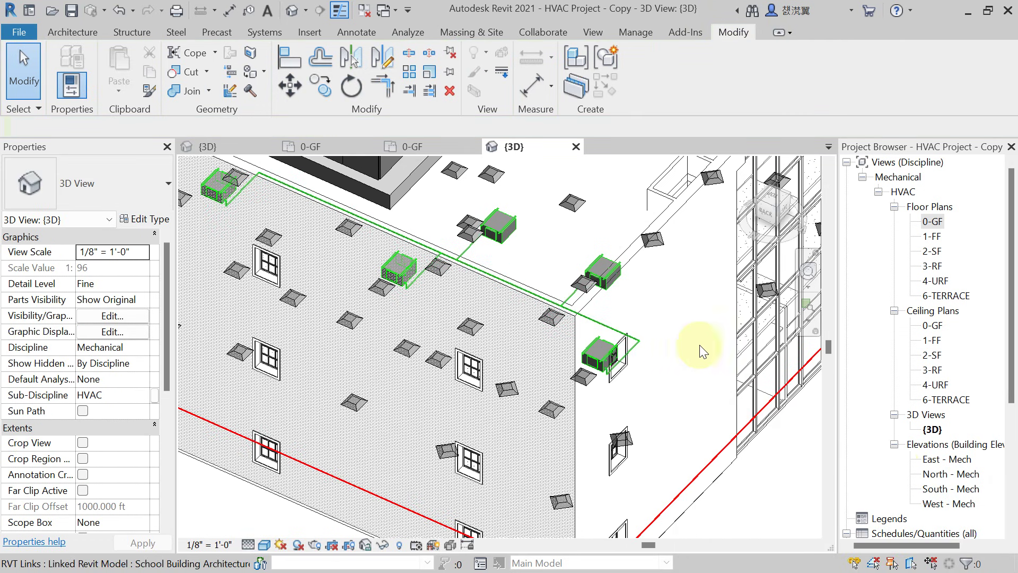
pyautogui.doubleClick(933, 222)
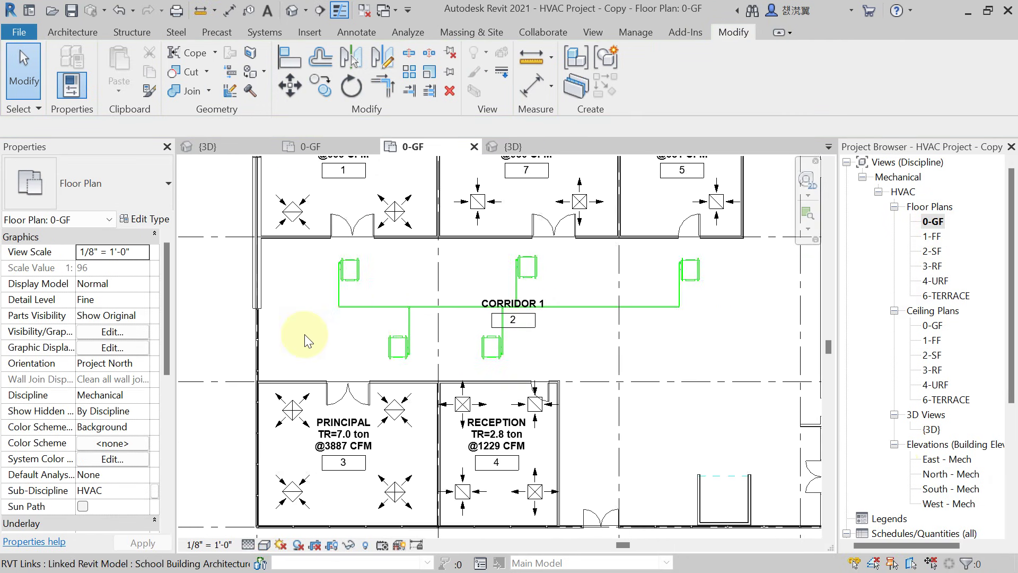
# Pan to the corridor branch and inspect its pipes, still 1 1/4" diameter, for size and elevation.
pyautogui.scroll(2, 304, 334)
pyautogui.moveTo(304, 334); pyautogui.dragTo(331, 391, button='middle')
pyautogui.scroll(2, 331, 392)
pyautogui.moveTo(336, 336); pyautogui.dragTo(462, 339, button='middle')
pyautogui.click(364, 353)
pyautogui.scroll(2, 319, 345)
pyautogui.click(462, 339)
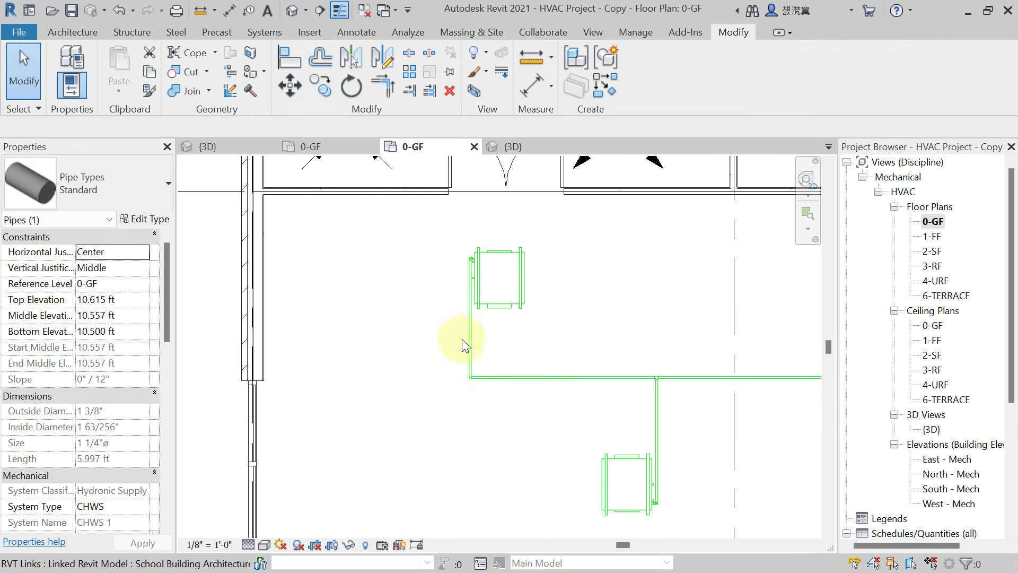
pyautogui.click(469, 344)
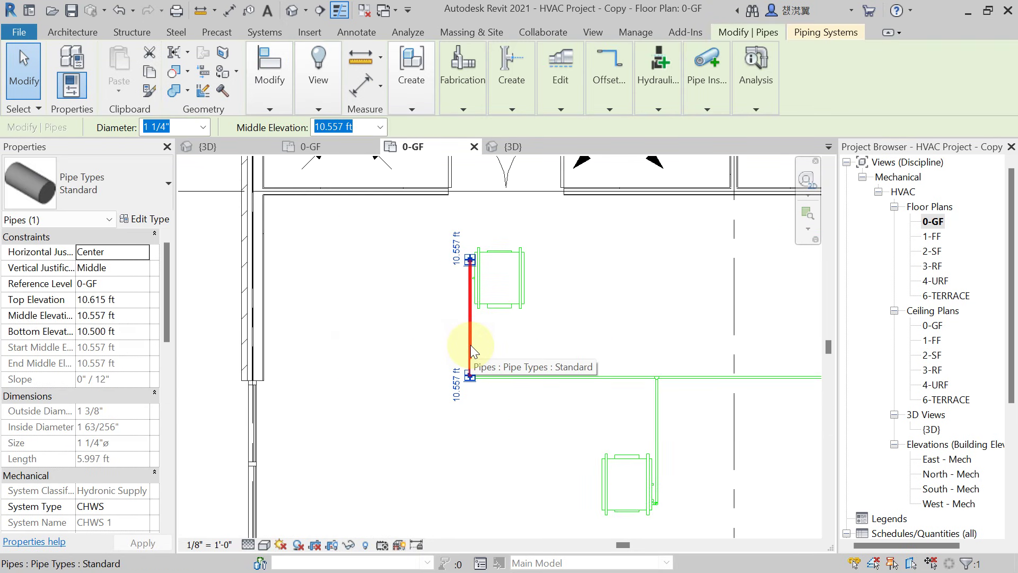
pyautogui.scroll(-3, 470, 345)
pyautogui.press('Escape')
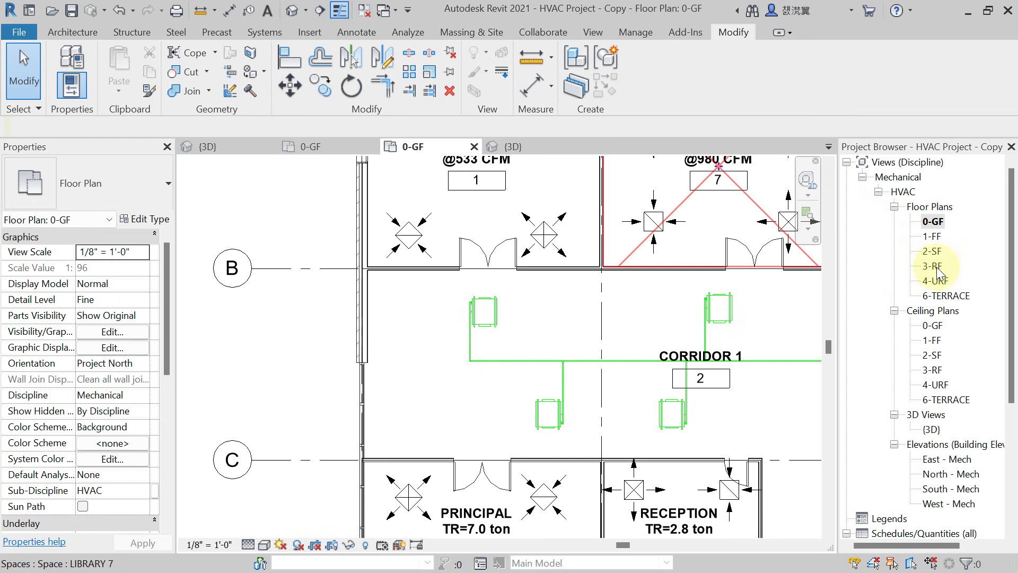
pyautogui.doubleClick(935, 267)
pyautogui.scroll(-3, 522, 297)
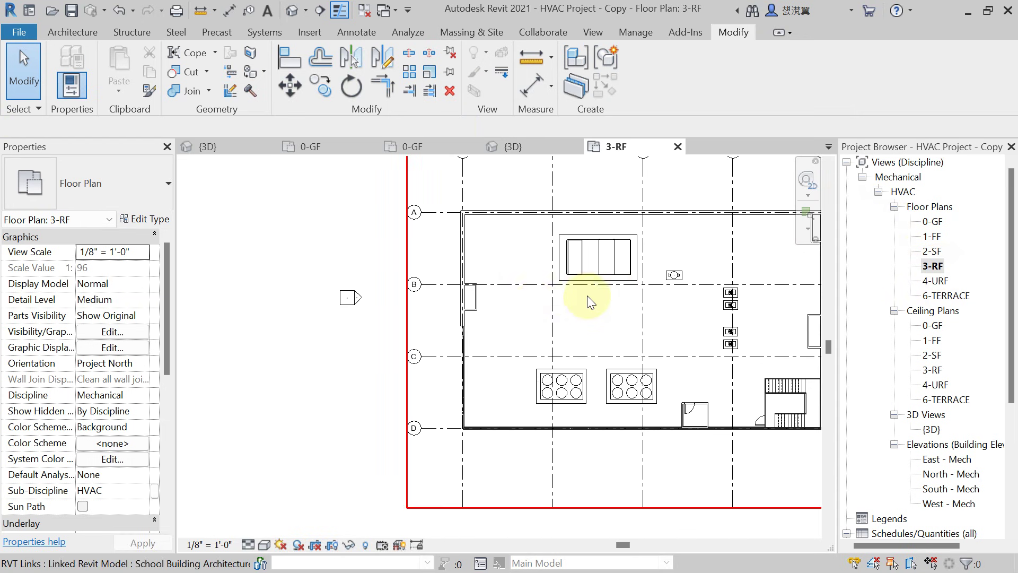
pyautogui.moveTo(587, 295); pyautogui.dragTo(418, 263, button='middle')
pyautogui.scroll(5, 432, 297)
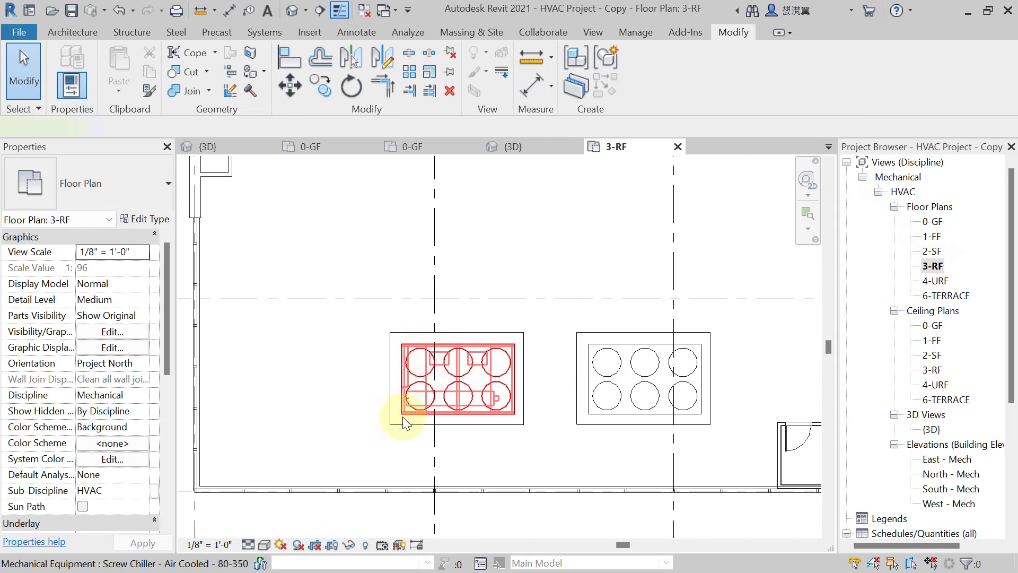
pyautogui.click(405, 422)
pyautogui.scroll(4, 404, 412)
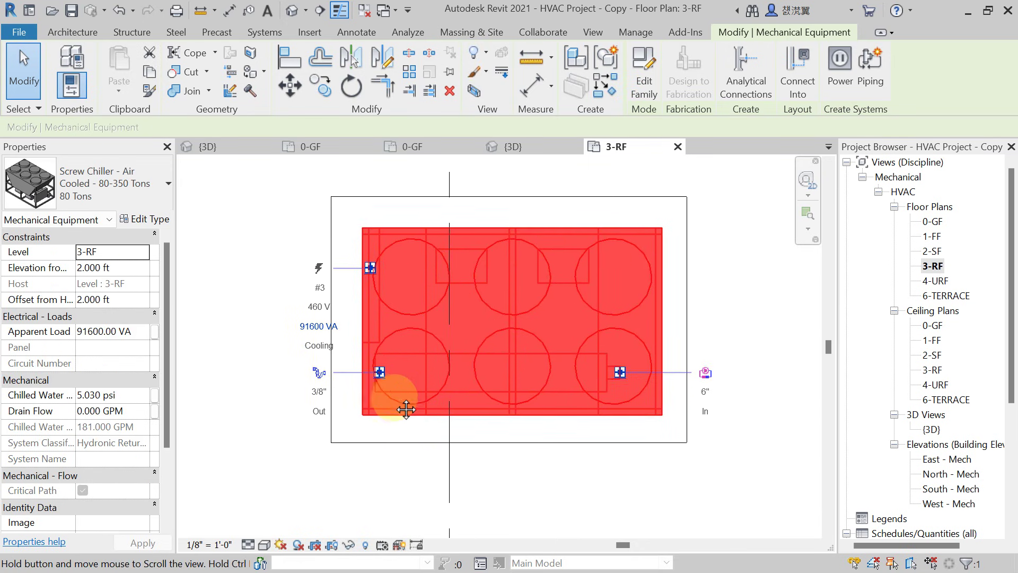
pyautogui.moveTo(407, 409); pyautogui.dragTo(406, 409, button='middle')
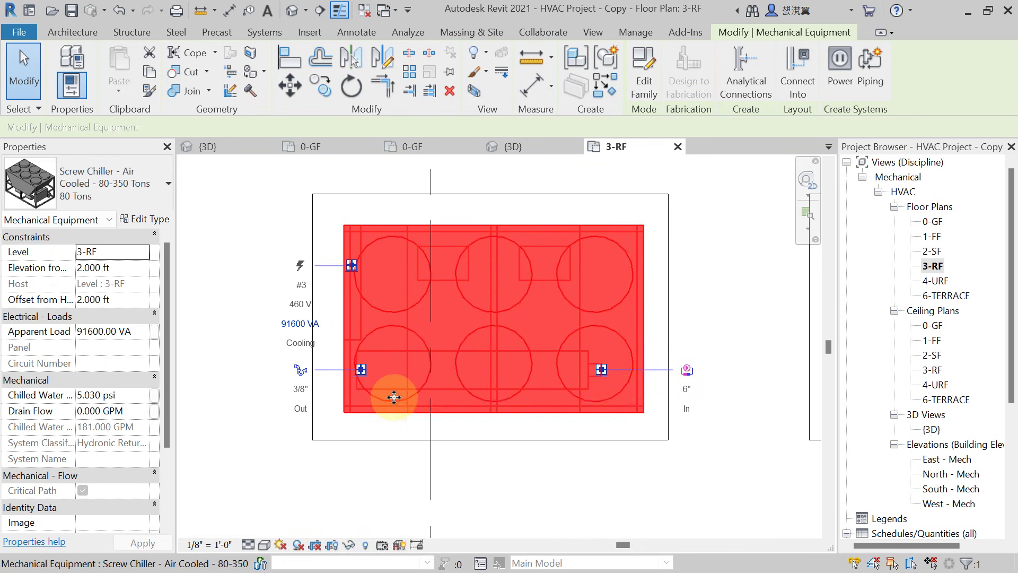
pyautogui.scroll(-2, 488, 395)
pyautogui.scroll(2, 596, 409)
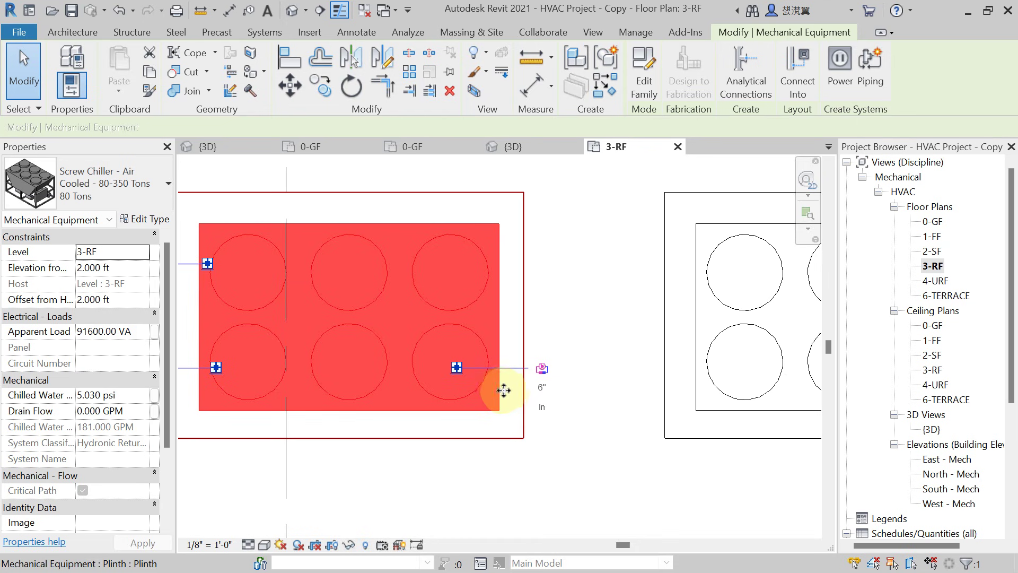
pyautogui.scroll(-3, 510, 388)
pyautogui.click(327, 300)
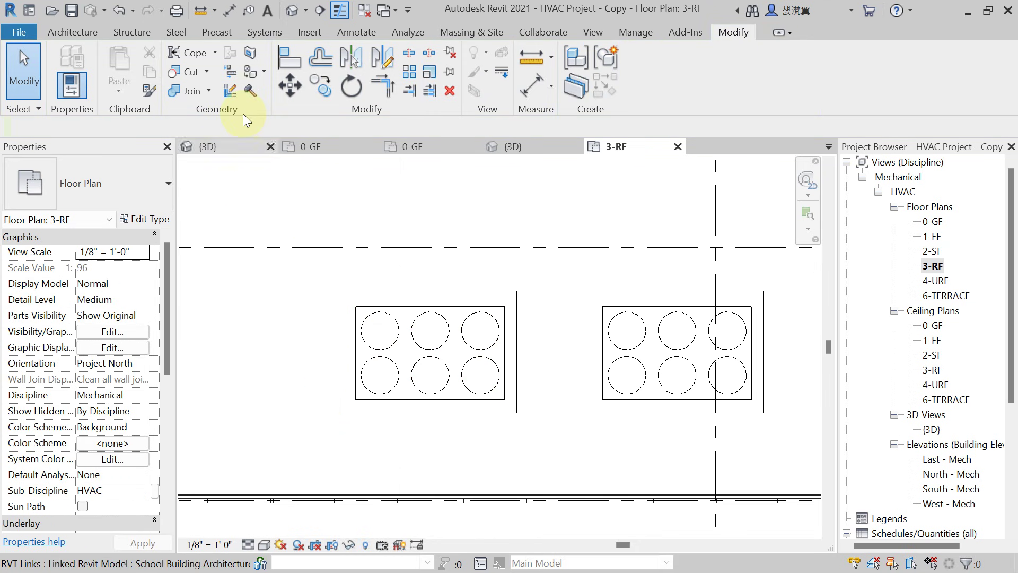
# Draw a building section line across the left rooftop chiller on 3-RF.
pyautogui.click(320, 11)
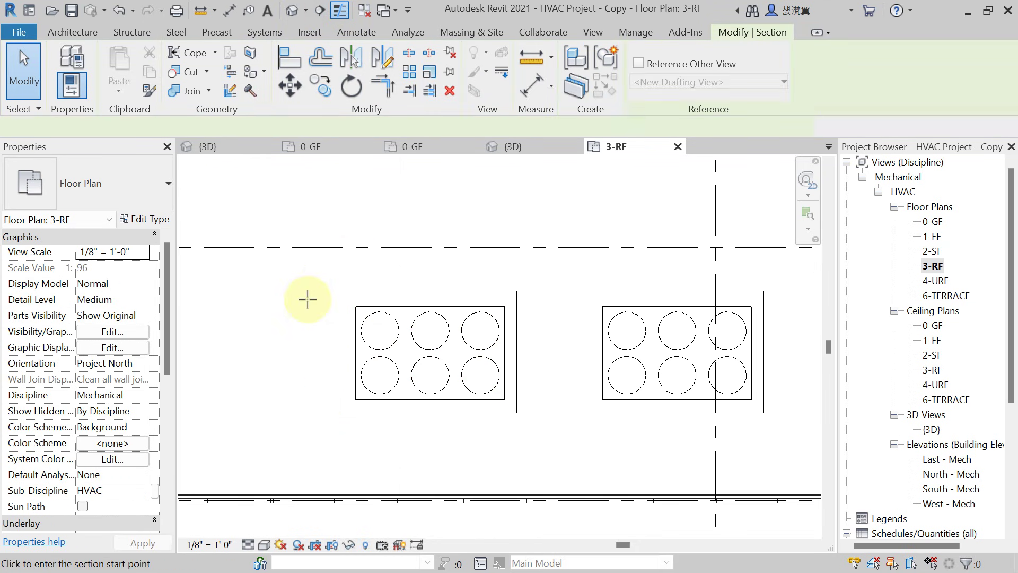
pyautogui.click(263, 263)
pyautogui.click(554, 264)
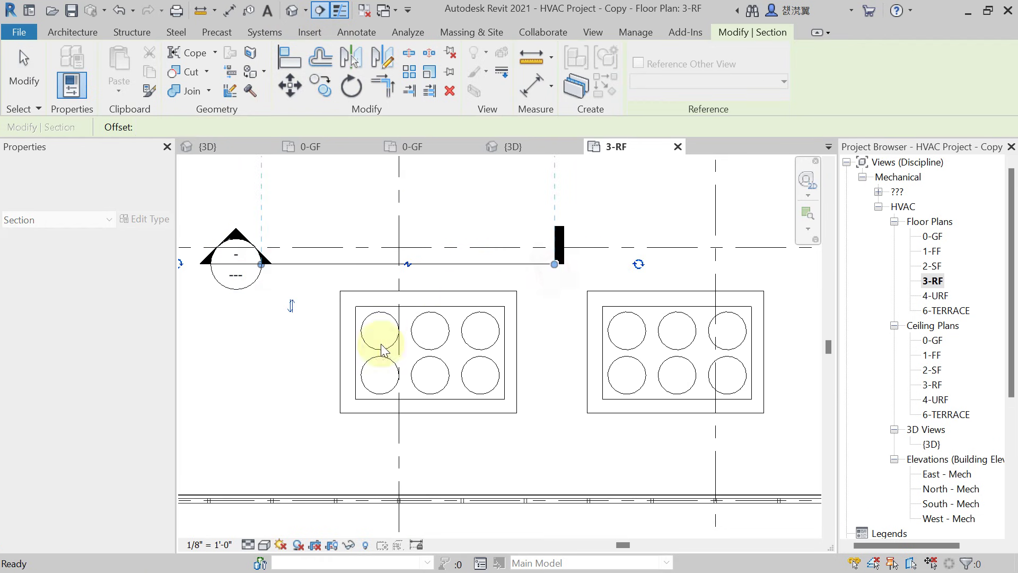
pyautogui.press('Escape')
# Open Section 1 at Fine detail and recentre the building in the view.
pyautogui.rightClick(325, 265)
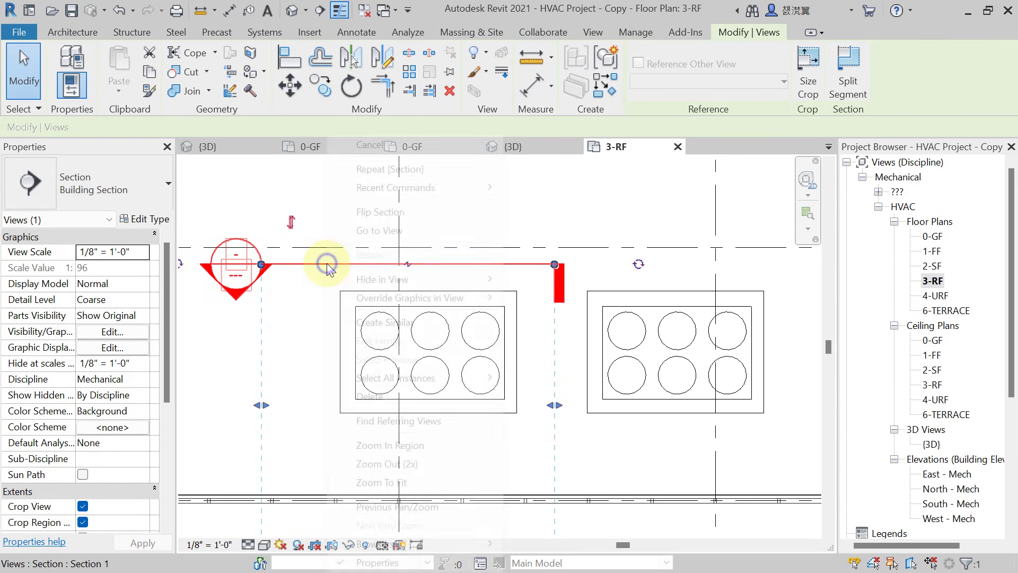
pyautogui.click(399, 233)
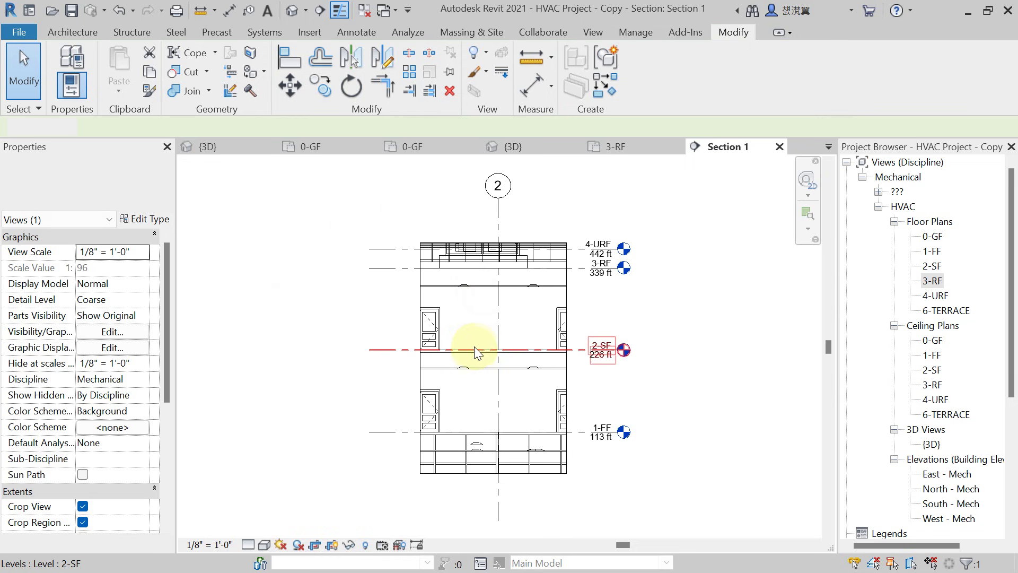
pyautogui.scroll(2, 474, 349)
pyautogui.click(248, 545)
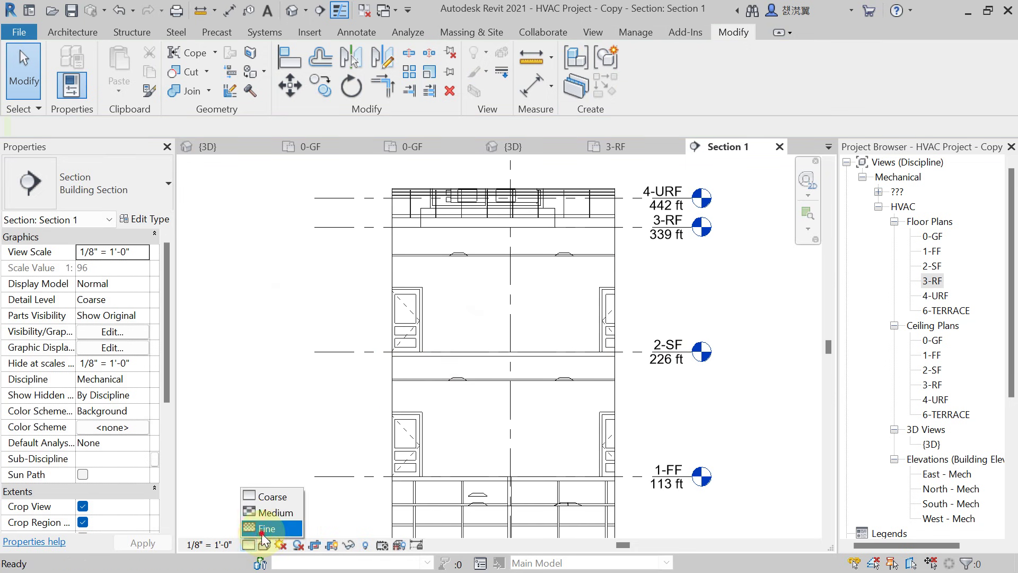
pyautogui.click(269, 525)
pyautogui.scroll(-2, 479, 248)
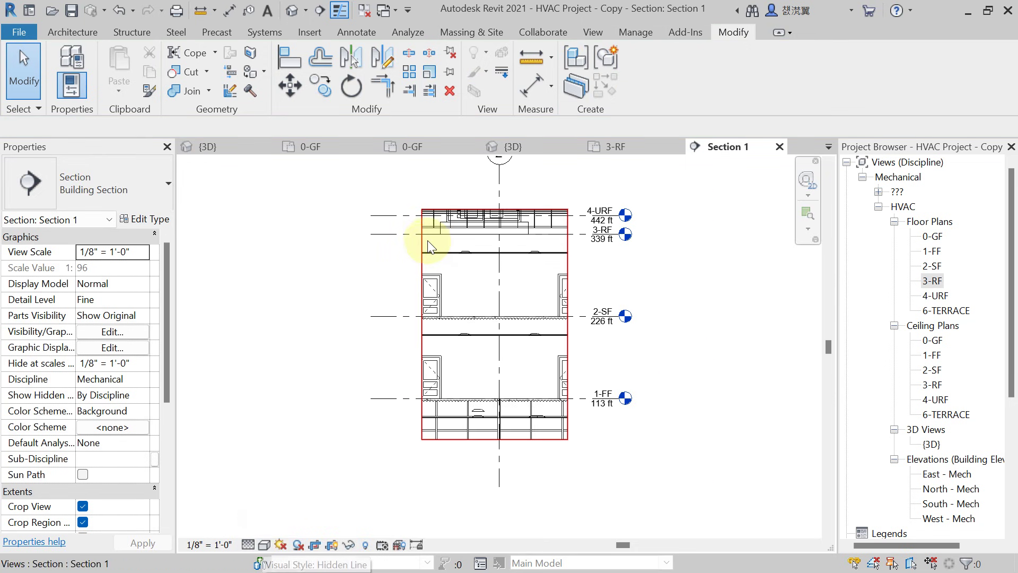
pyautogui.click(424, 248)
pyautogui.moveTo(425, 248); pyautogui.dragTo(463, 273, button='middle')
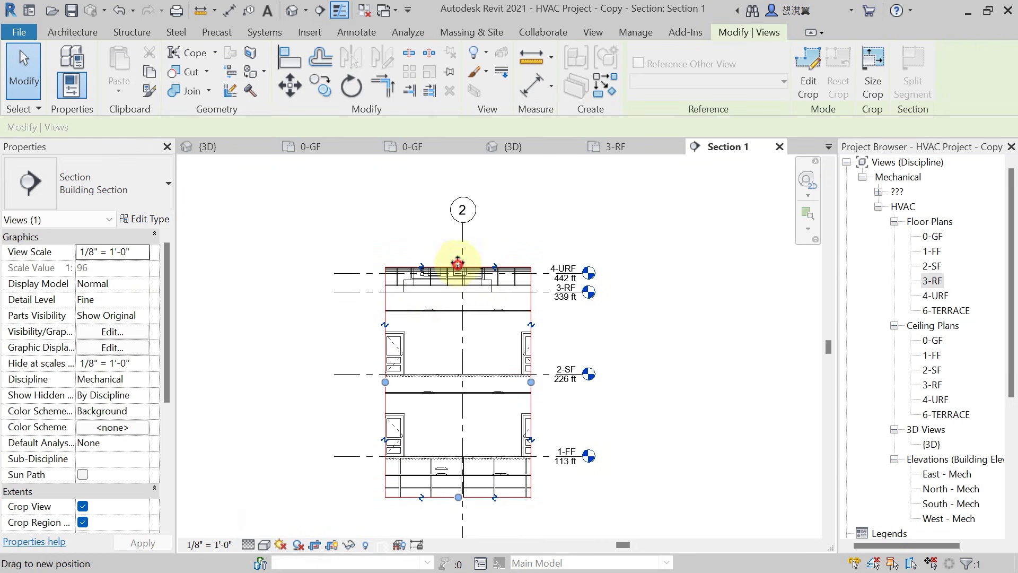
pyautogui.scroll(5, 450, 243)
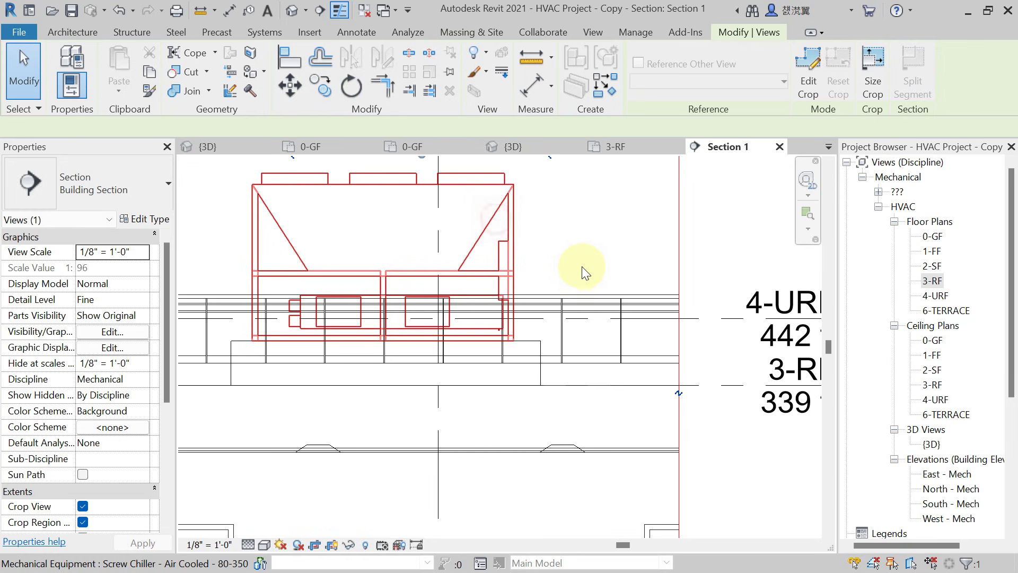
pyautogui.click(581, 266)
pyautogui.scroll(5, 216, 295)
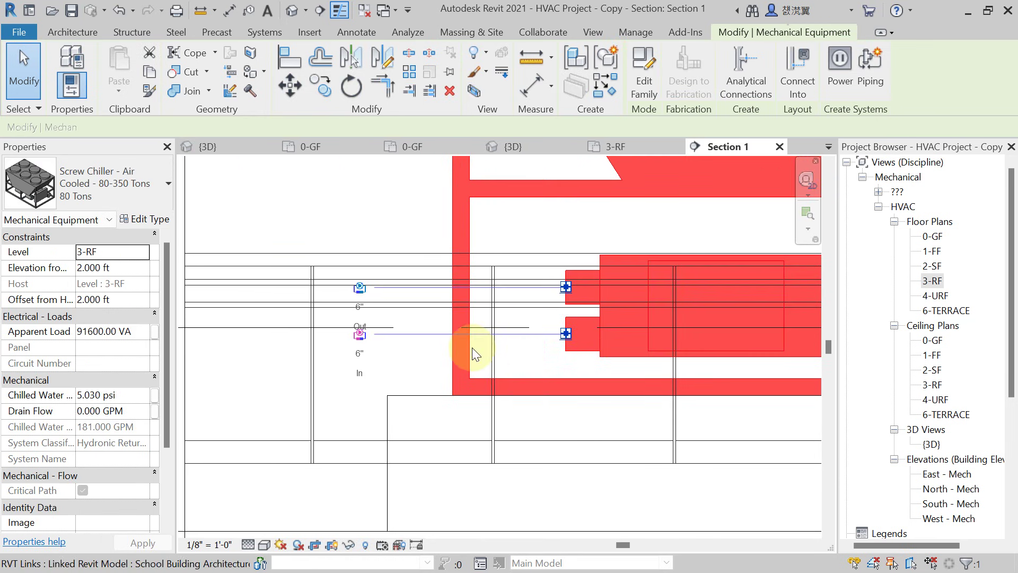
pyautogui.scroll(2, 472, 354)
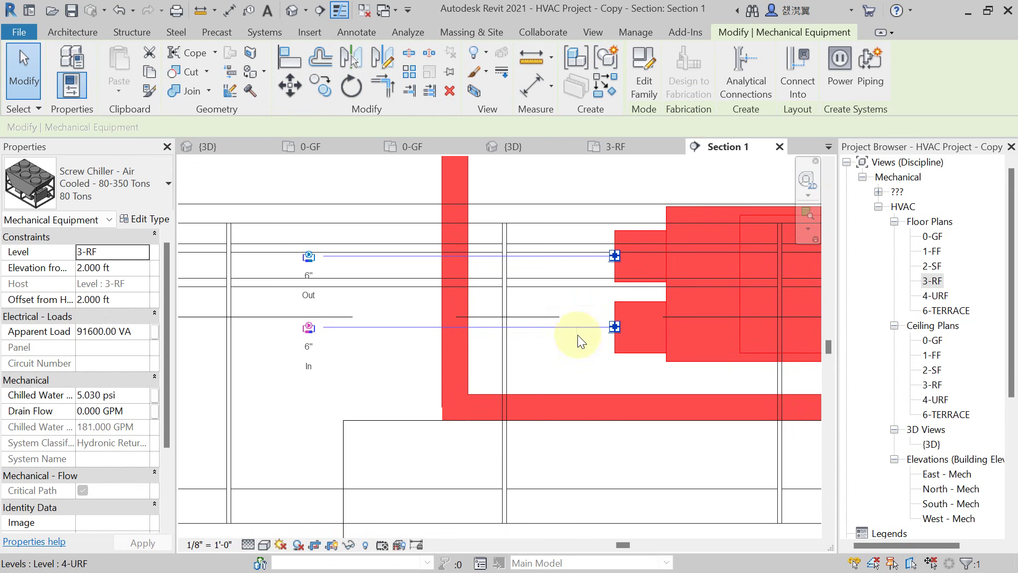
pyautogui.scroll(1, 364, 298)
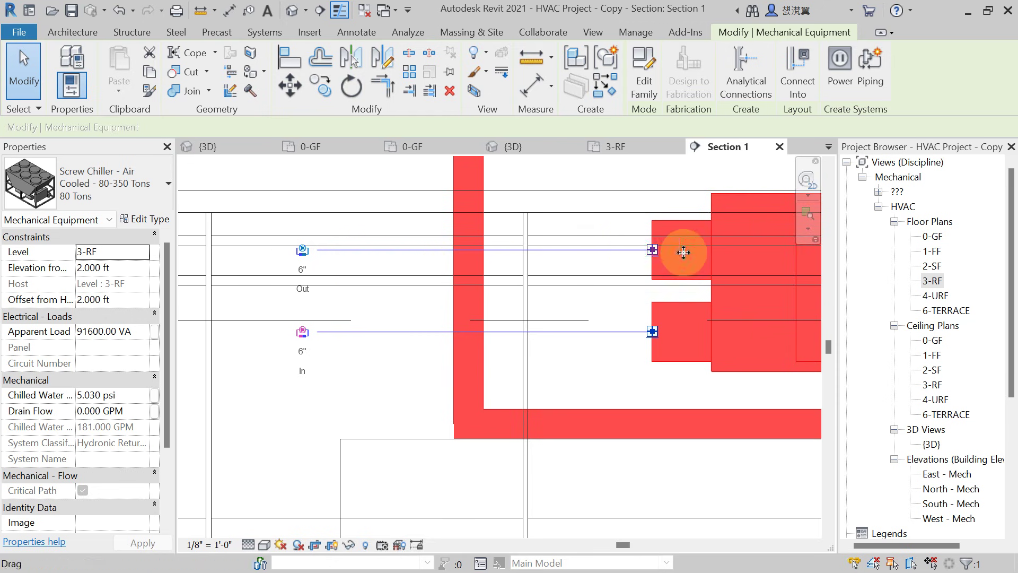
pyautogui.rightClick(653, 250)
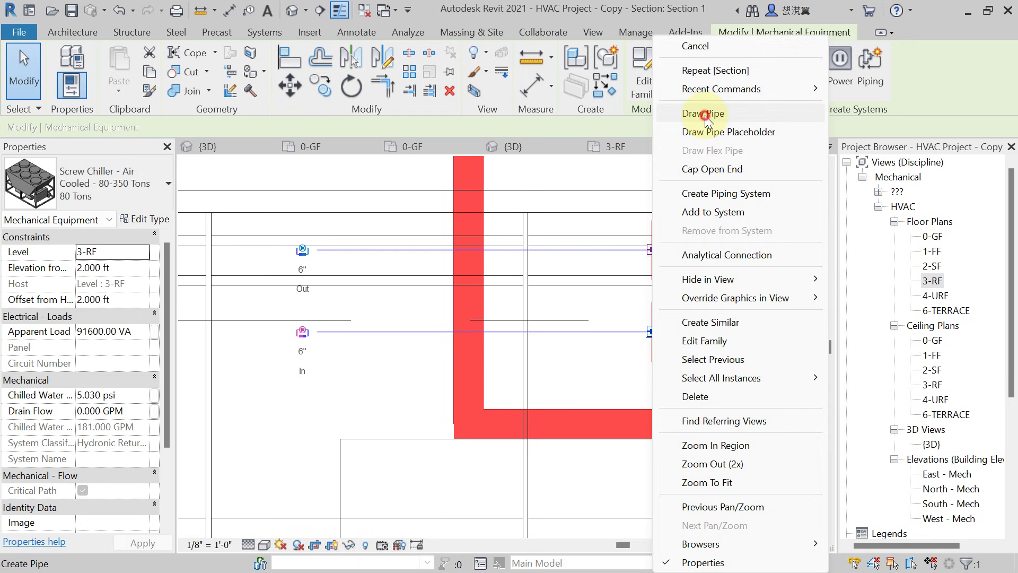
pyautogui.click(704, 114)
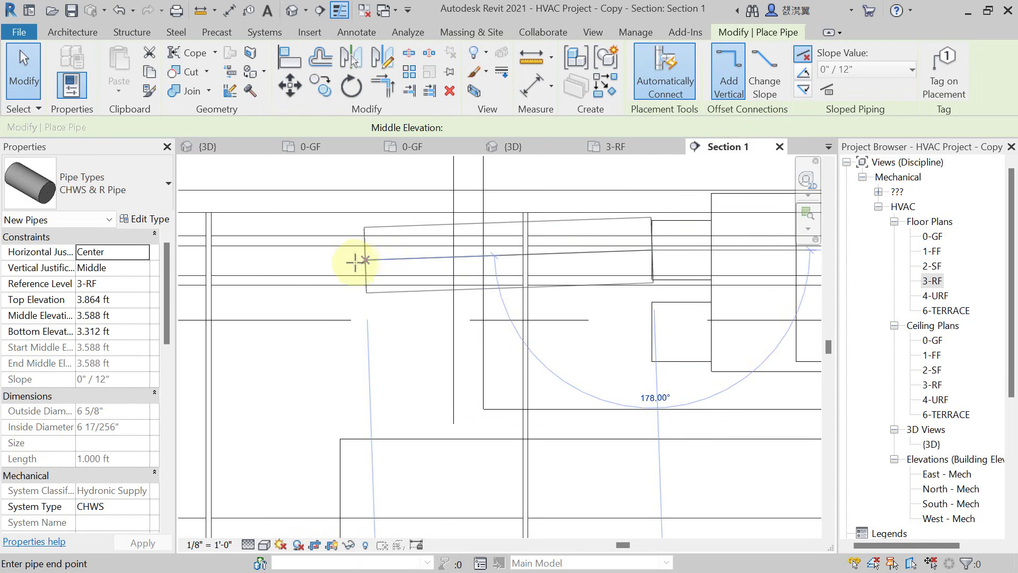
pyautogui.click(304, 282)
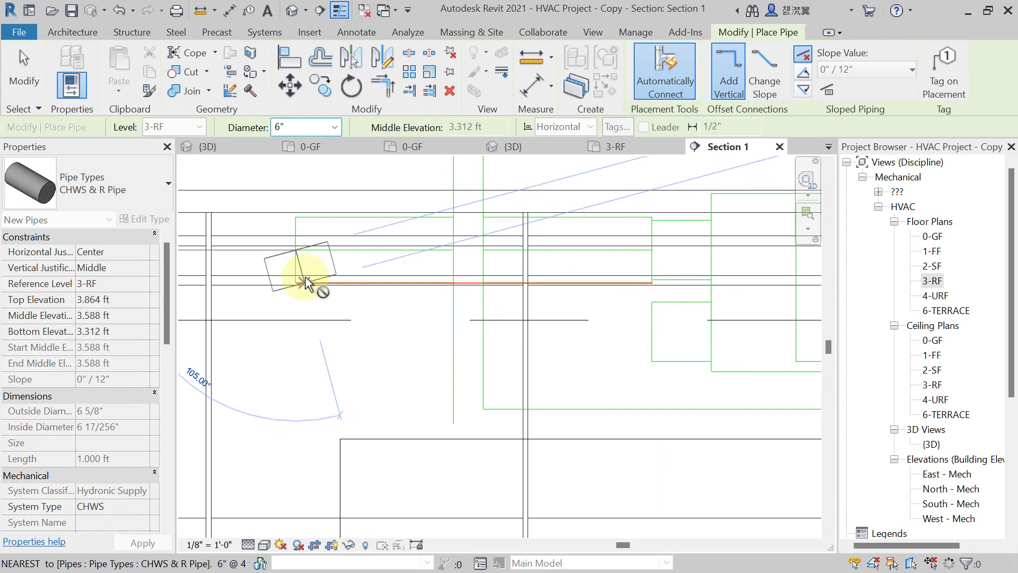
pyautogui.press('Escape')
pyautogui.press('Escape')
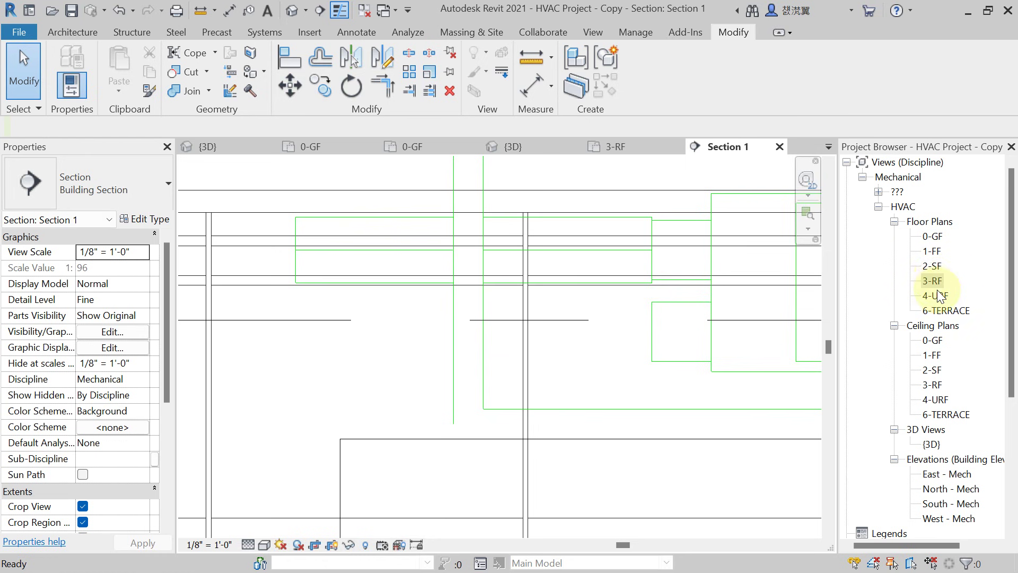
pyautogui.doubleClick(933, 282)
pyautogui.scroll(3, 514, 375)
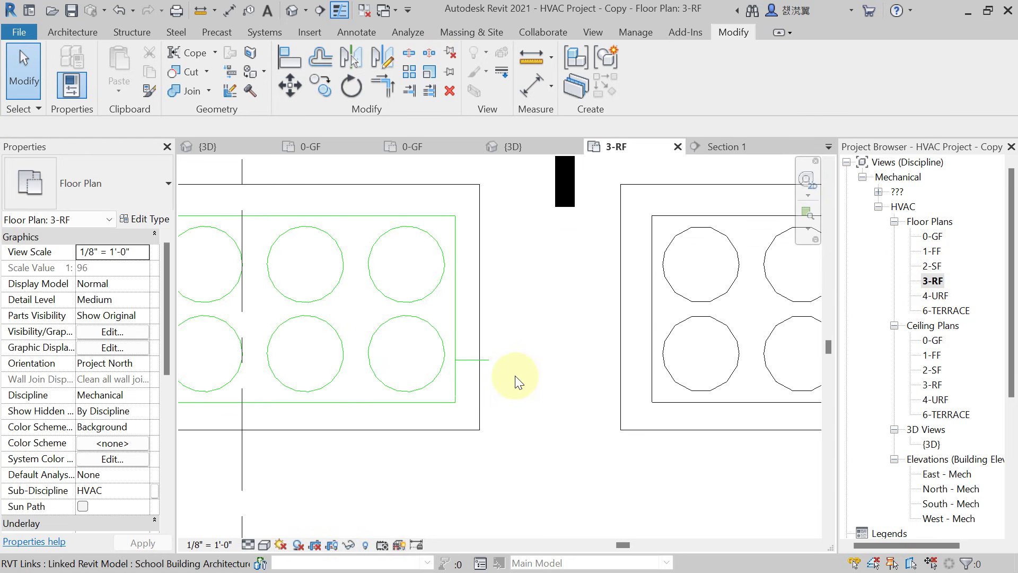
pyautogui.scroll(-3, 515, 375)
pyautogui.click(247, 545)
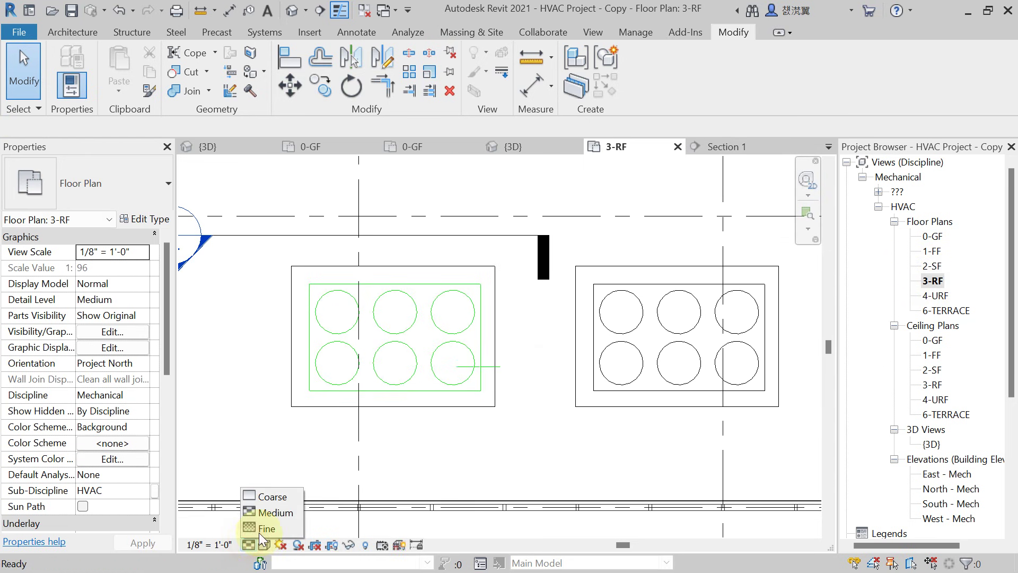
pyautogui.click(260, 525)
pyautogui.scroll(2, 479, 376)
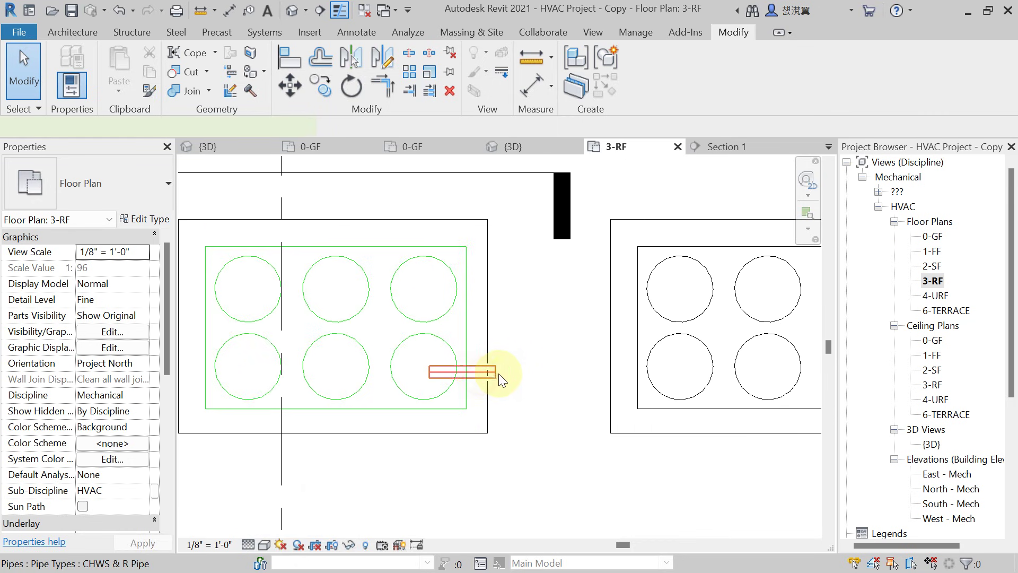
pyautogui.click(497, 372)
pyautogui.rightClick(497, 372)
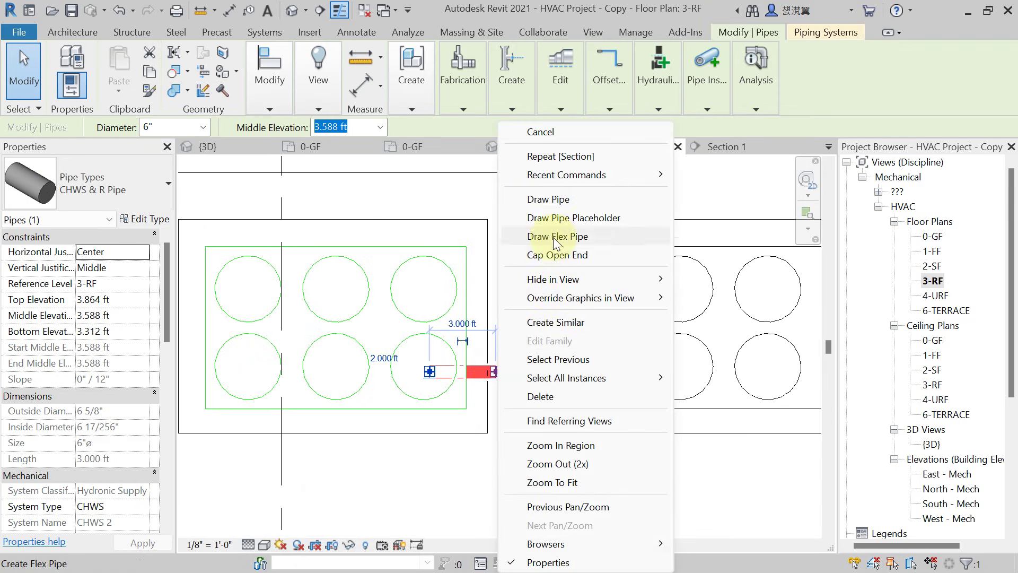
pyautogui.click(559, 201)
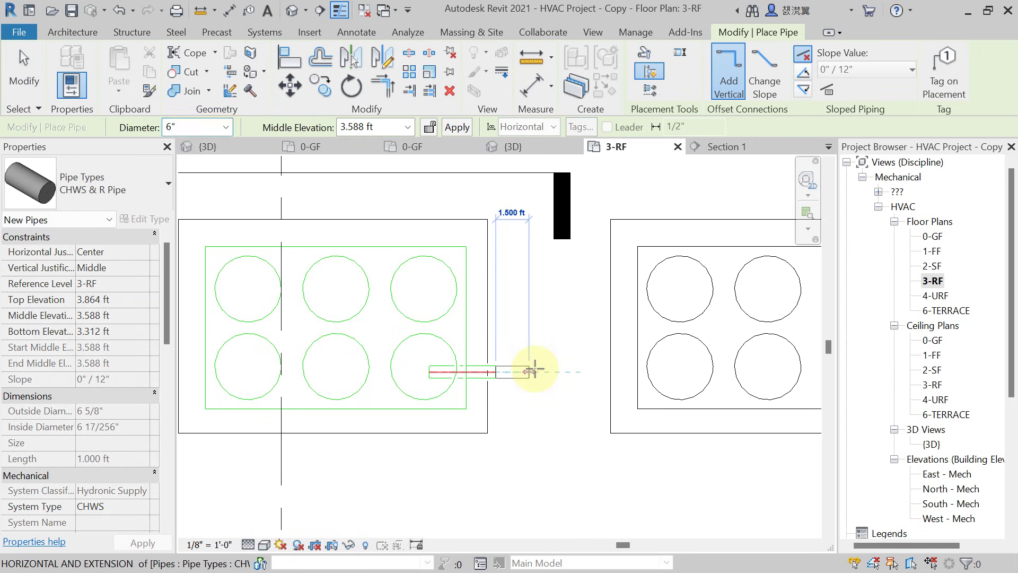
pyautogui.scroll(-5, 541, 369)
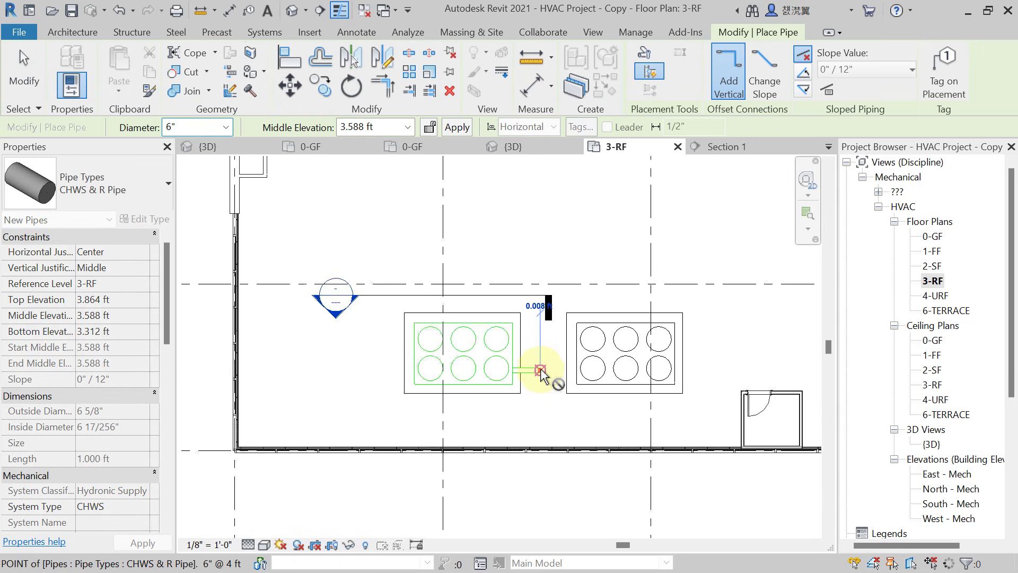
pyautogui.moveTo(530, 209); pyautogui.dragTo(568, 300, button='middle')
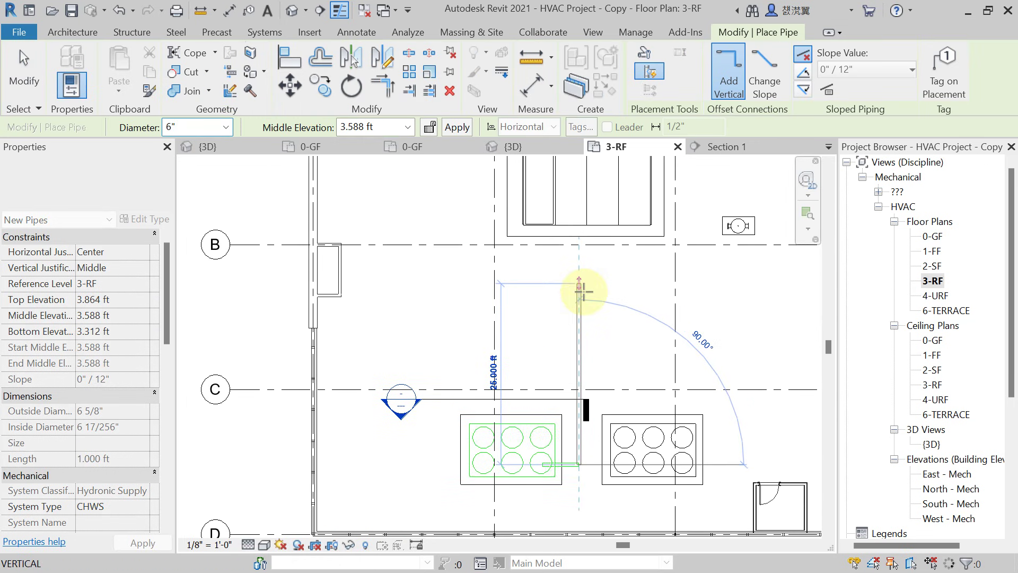
pyautogui.click(581, 291)
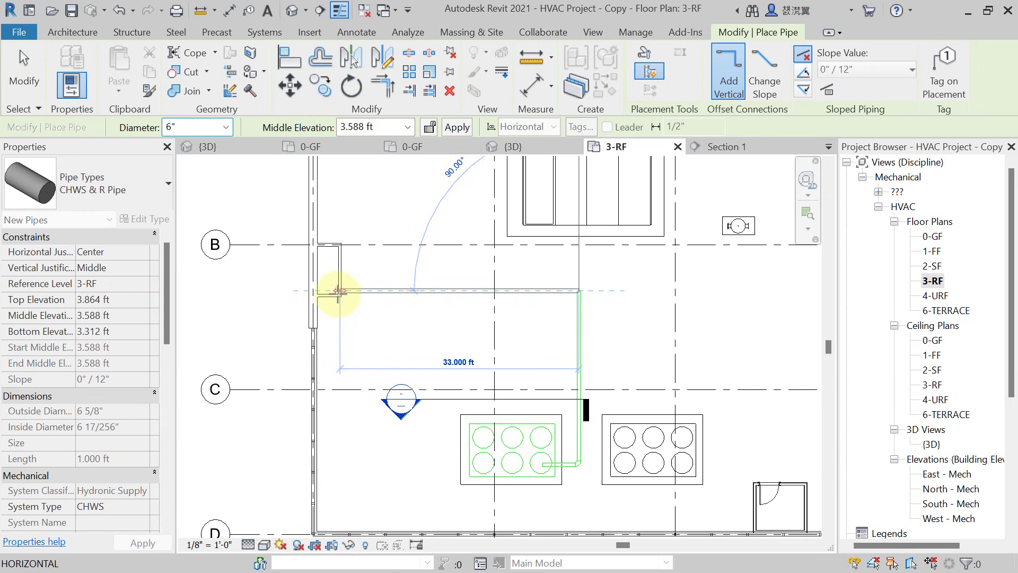
pyautogui.scroll(5, 333, 290)
pyautogui.scroll(1, 330, 286)
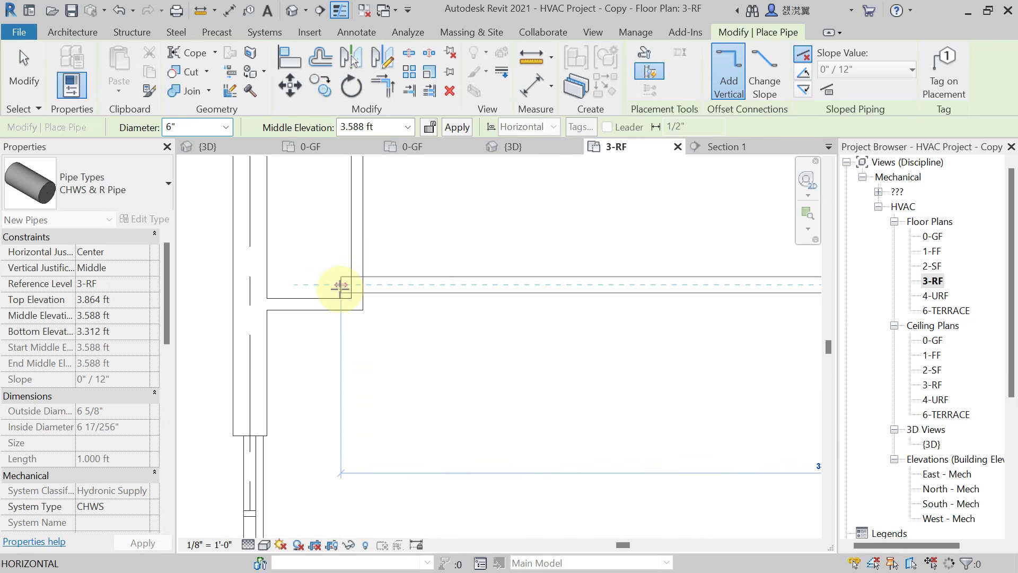
pyautogui.click(334, 287)
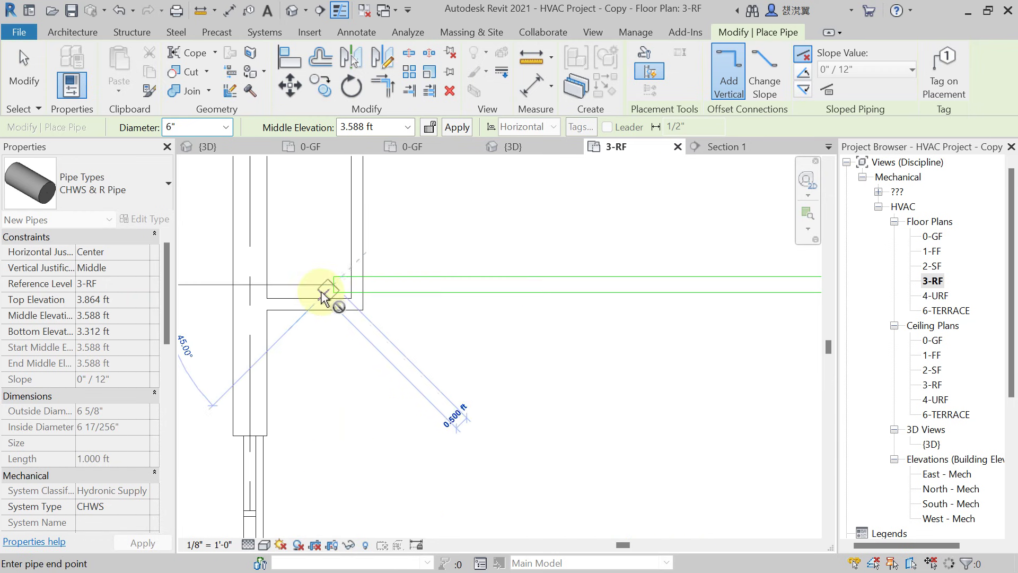
pyautogui.scroll(2, 337, 294)
pyautogui.press('Escape')
pyautogui.scroll(-2, 345, 302)
pyautogui.press('Escape')
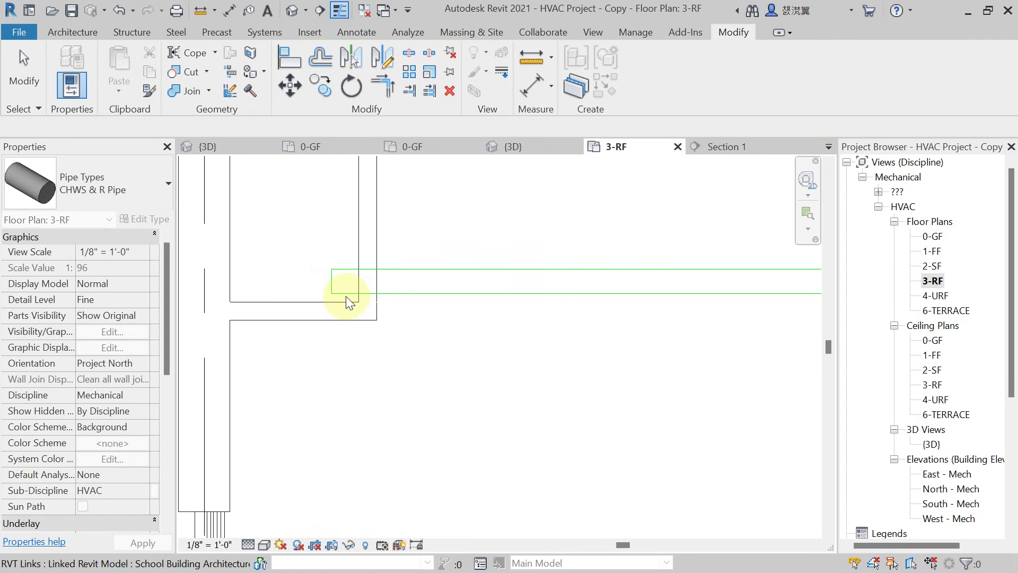
pyautogui.scroll(1, 345, 296)
pyautogui.moveTo(346, 296); pyautogui.dragTo(357, 301, button='middle')
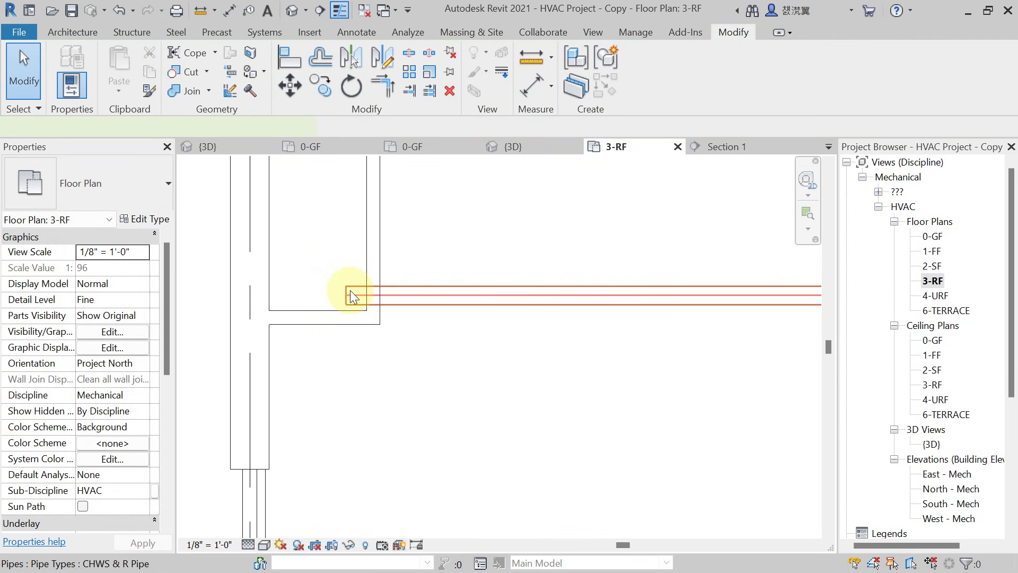
pyautogui.click(350, 290)
pyautogui.press('m')
pyautogui.press('v')
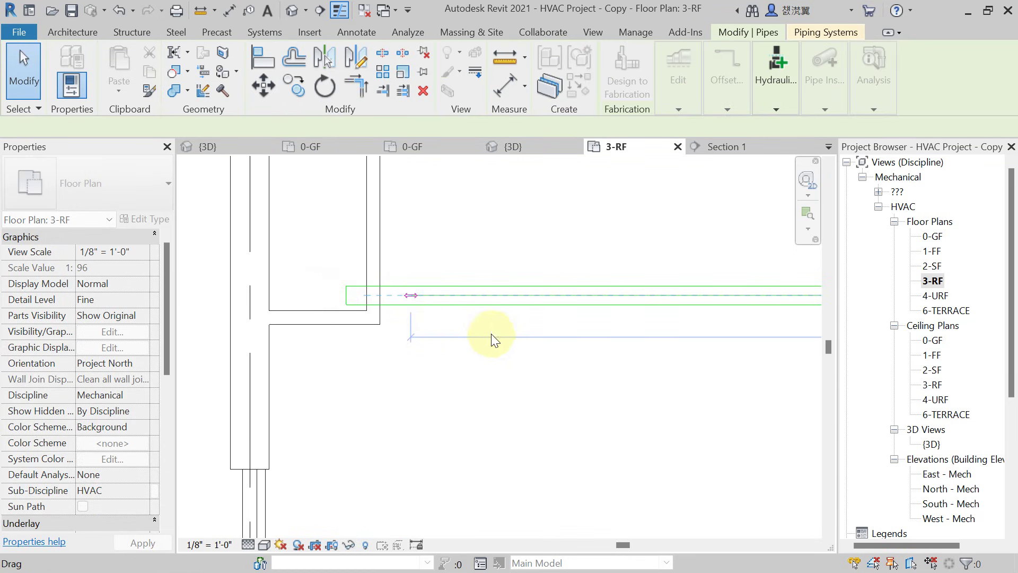
pyautogui.press('Escape')
pyautogui.press('Escape')
# On the 0-GF floor plan, start Create Similar from the left vertical pipe branch.
pyautogui.doubleClick(932, 237)
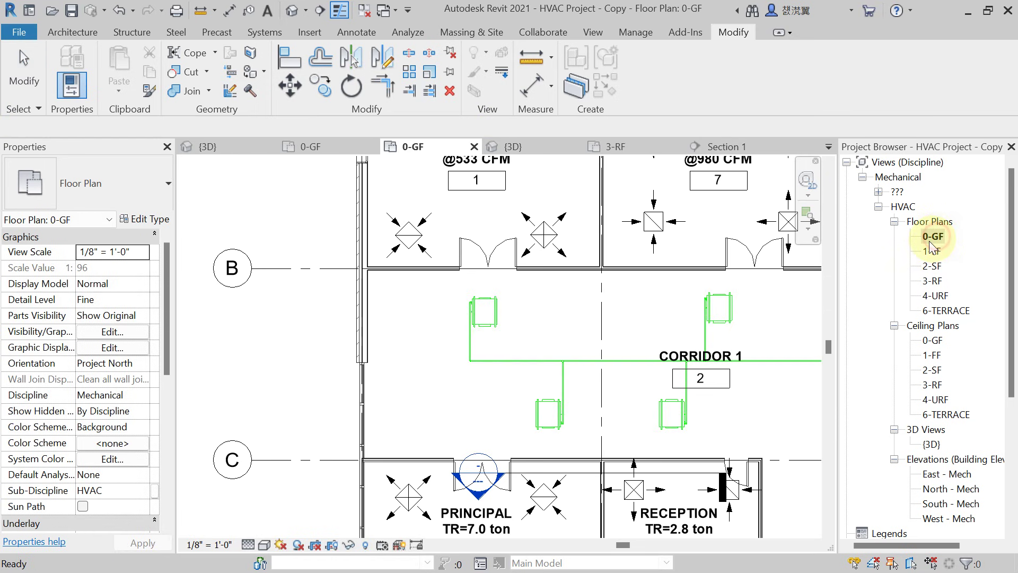
pyautogui.scroll(5, 446, 382)
pyautogui.click(415, 318)
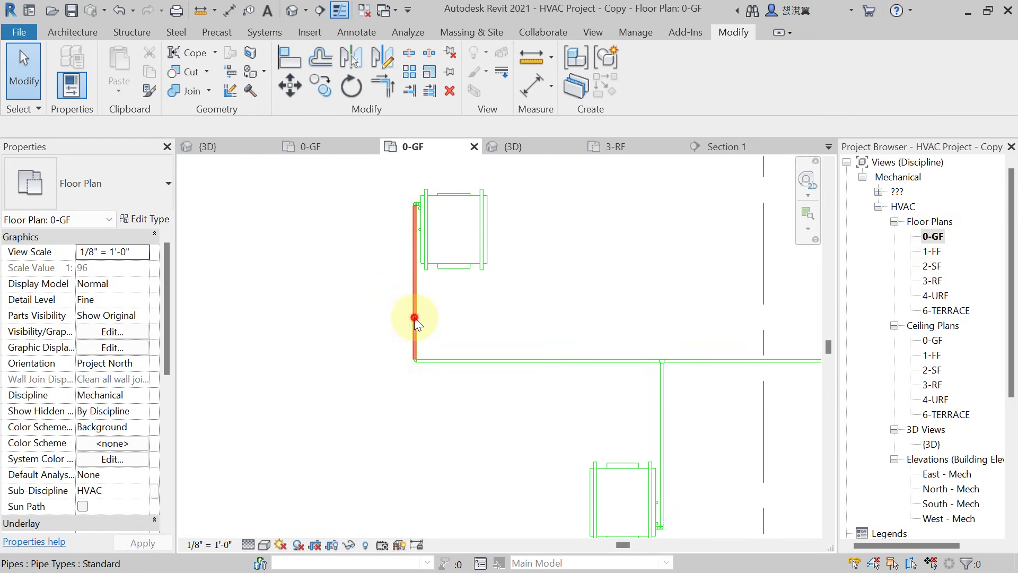
pyautogui.rightClick(415, 317)
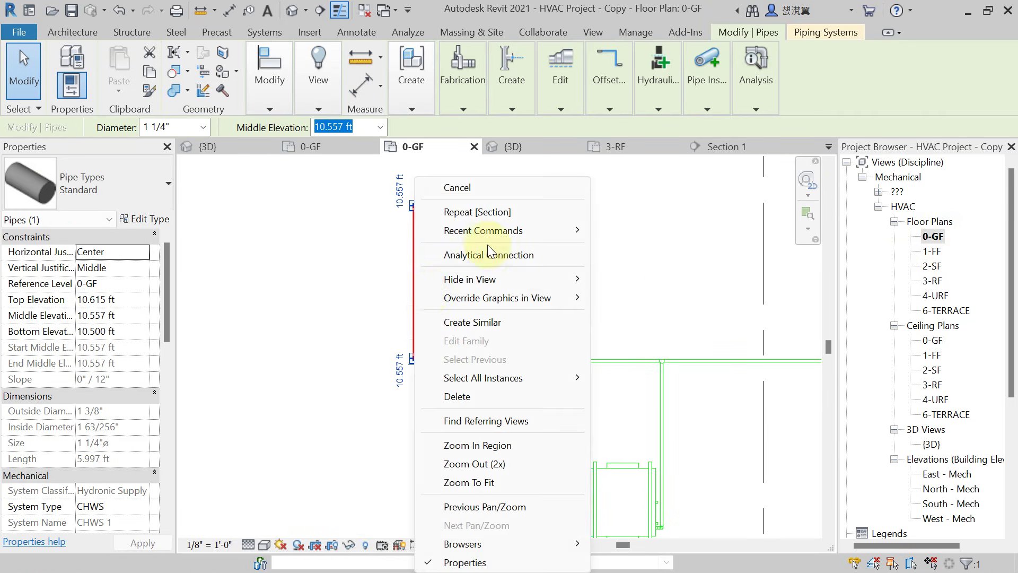
pyautogui.click(469, 321)
pyautogui.scroll(-3, 463, 319)
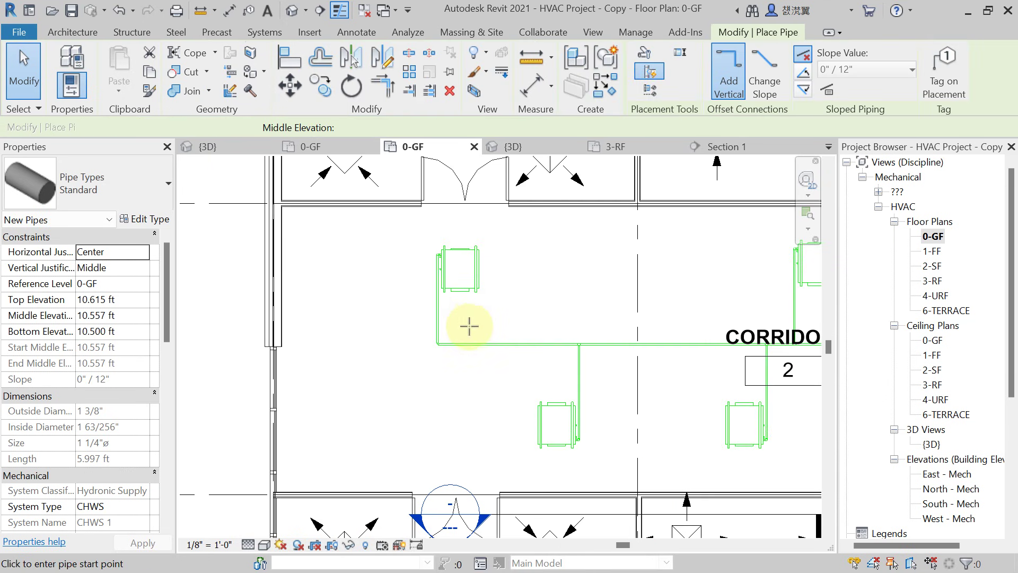
pyautogui.scroll(-2, 439, 312)
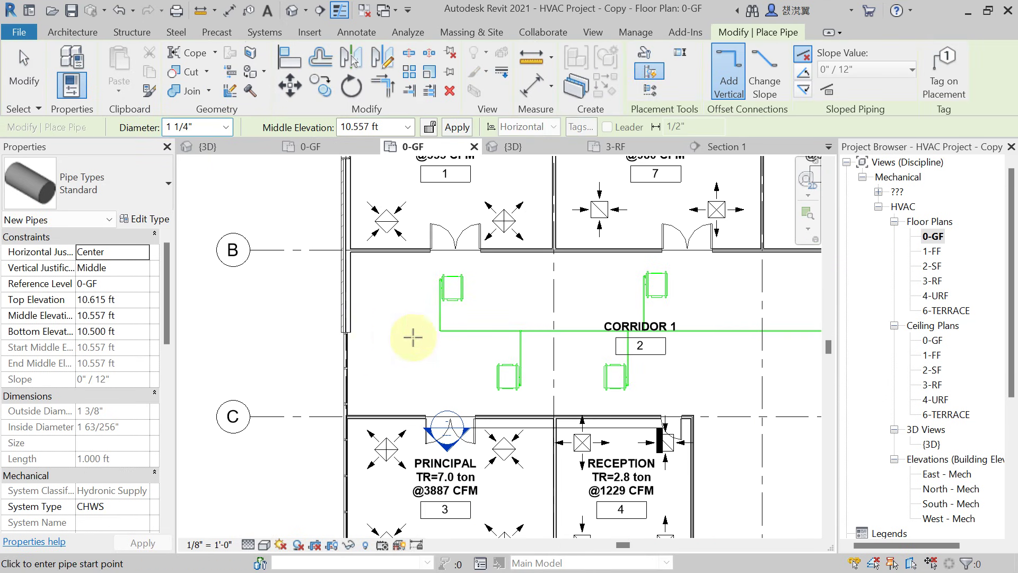
# Open the 0-GF ceiling plan and set its Detail Level to Fine.
pyautogui.doubleClick(932, 340)
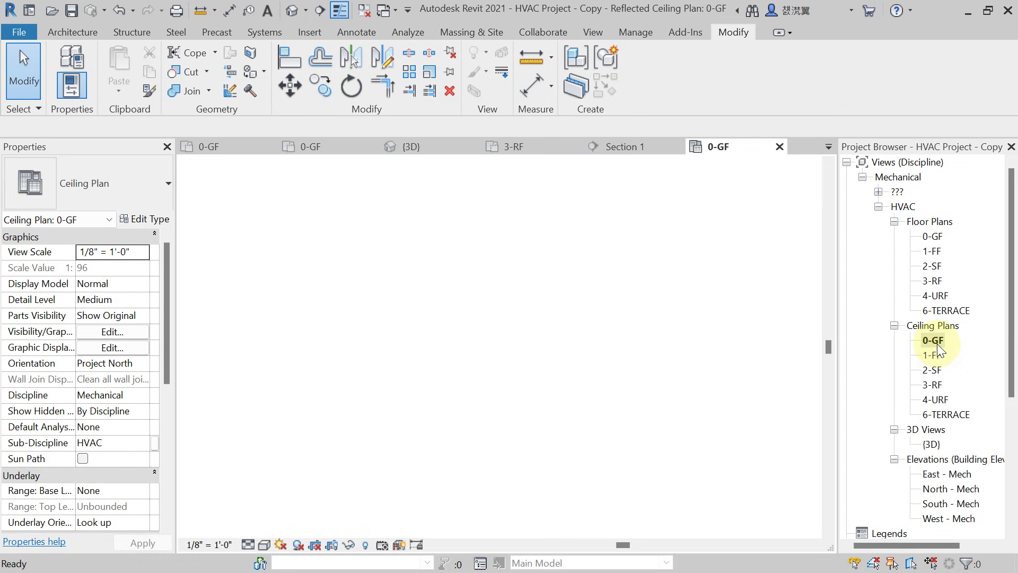
pyautogui.scroll(2, 451, 337)
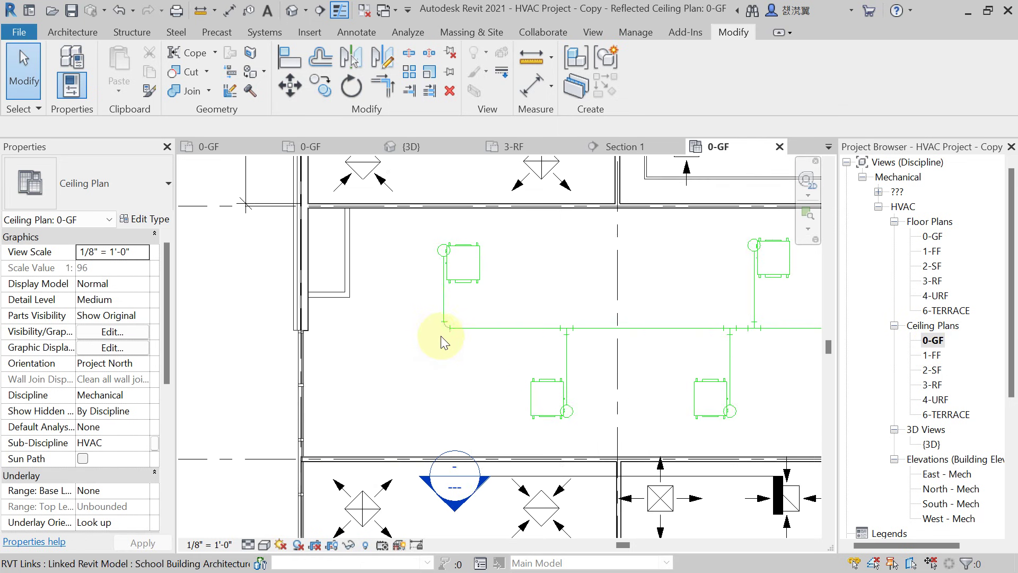
pyautogui.click(249, 545)
pyautogui.click(286, 528)
pyautogui.scroll(2, 449, 310)
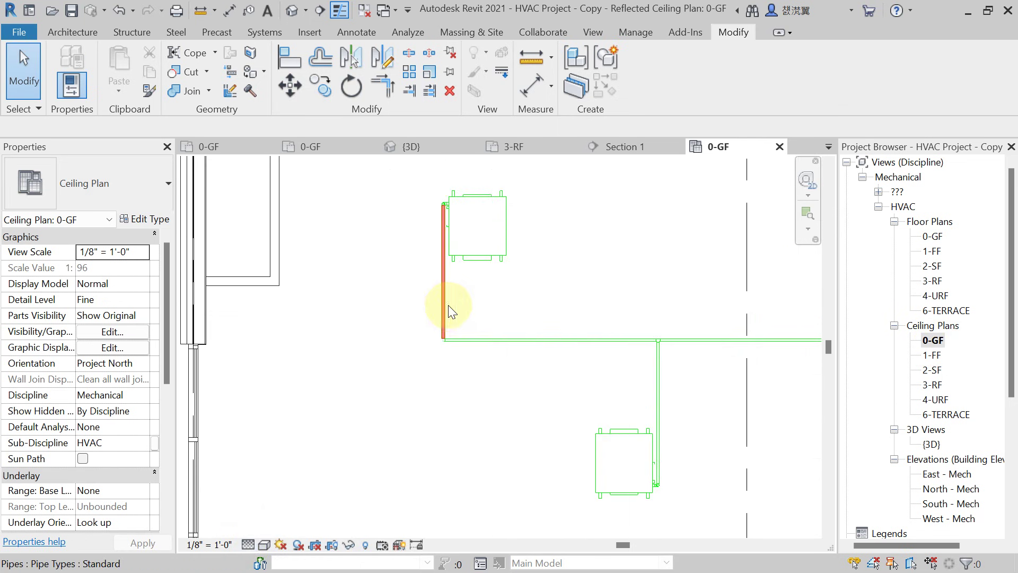
# Draw a matching CHWS pipe from the vertical pipe's midpoint 4.583 ft west, rising to 50 ft.
pyautogui.click(447, 307)
pyautogui.rightClick(448, 304)
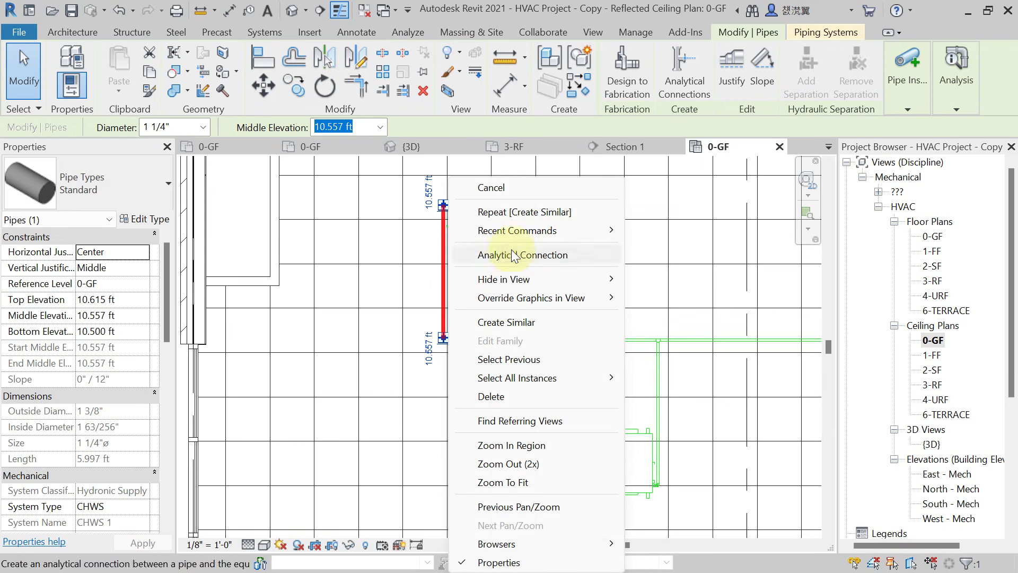
pyautogui.click(488, 323)
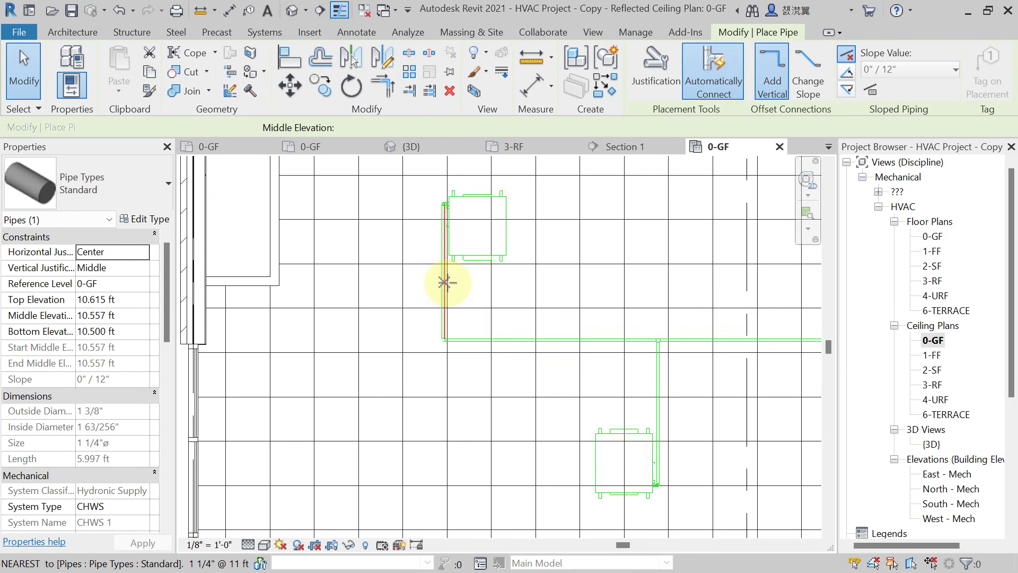
pyautogui.scroll(2, 445, 282)
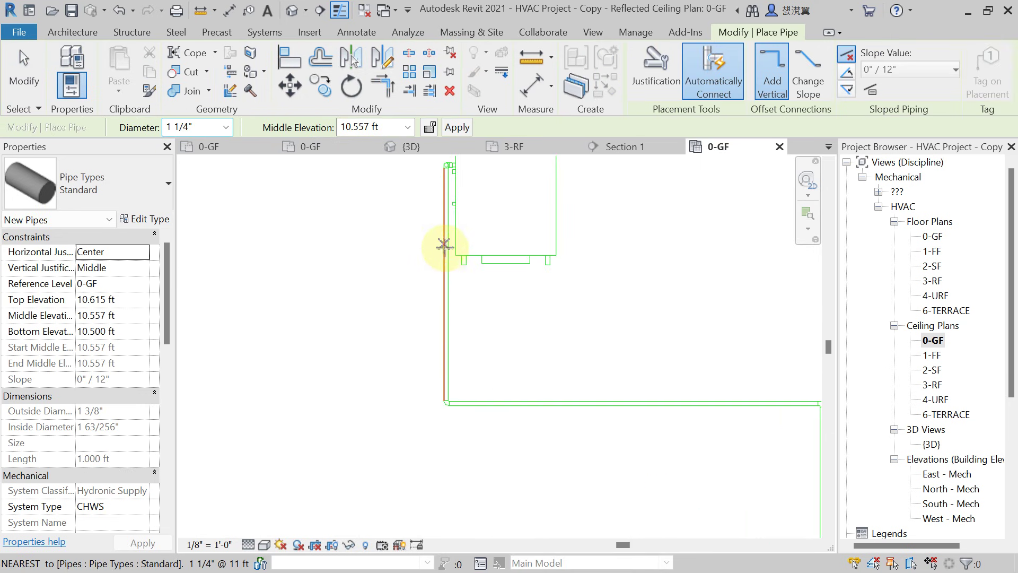
pyautogui.click(447, 286)
pyautogui.scroll(-1, 340, 289)
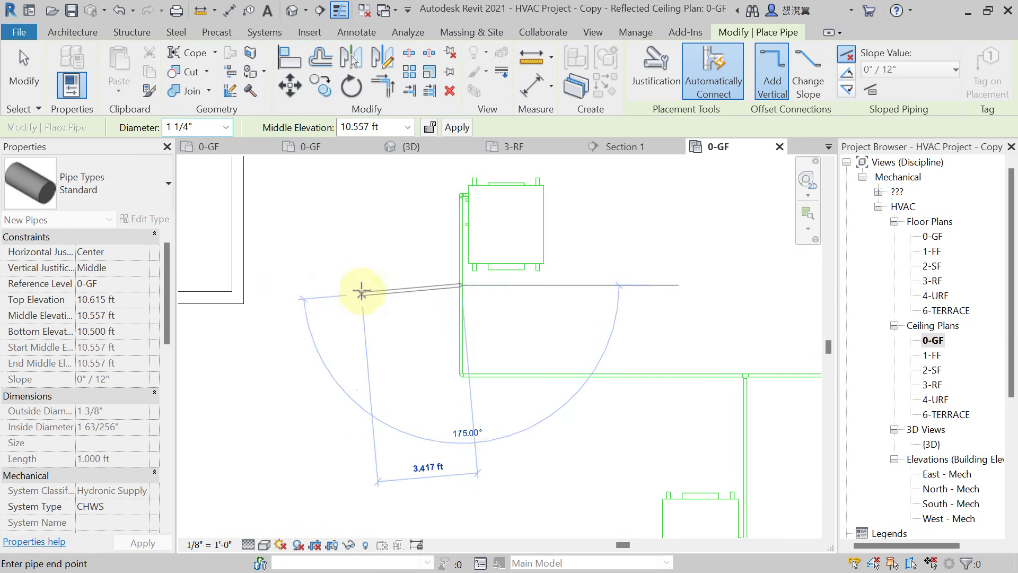
pyautogui.click(360, 289)
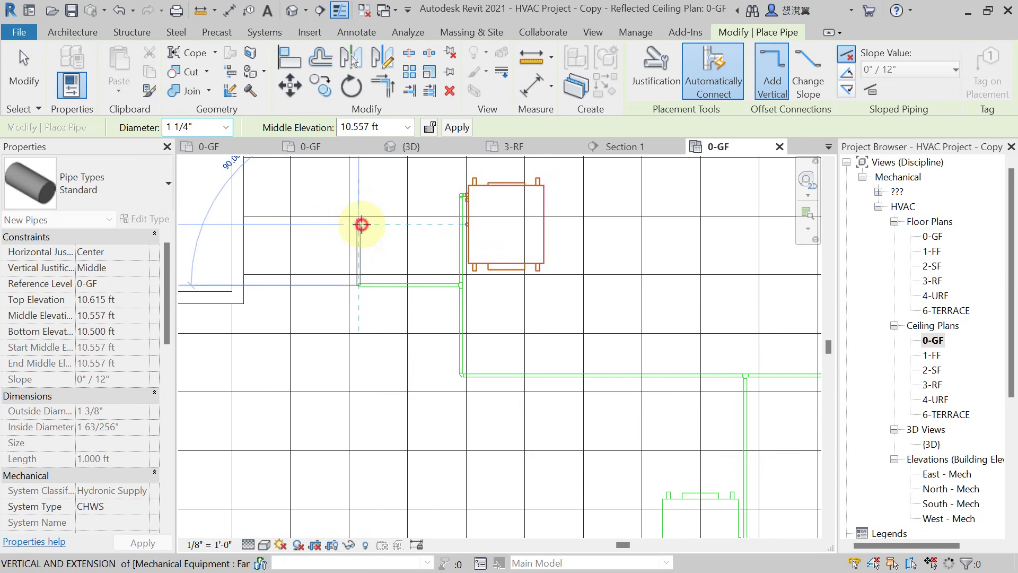
pyautogui.click(359, 225)
pyautogui.moveTo(391, 283); pyautogui.dragTo(392, 288, button='middle')
pyautogui.scroll(2, 279, 273)
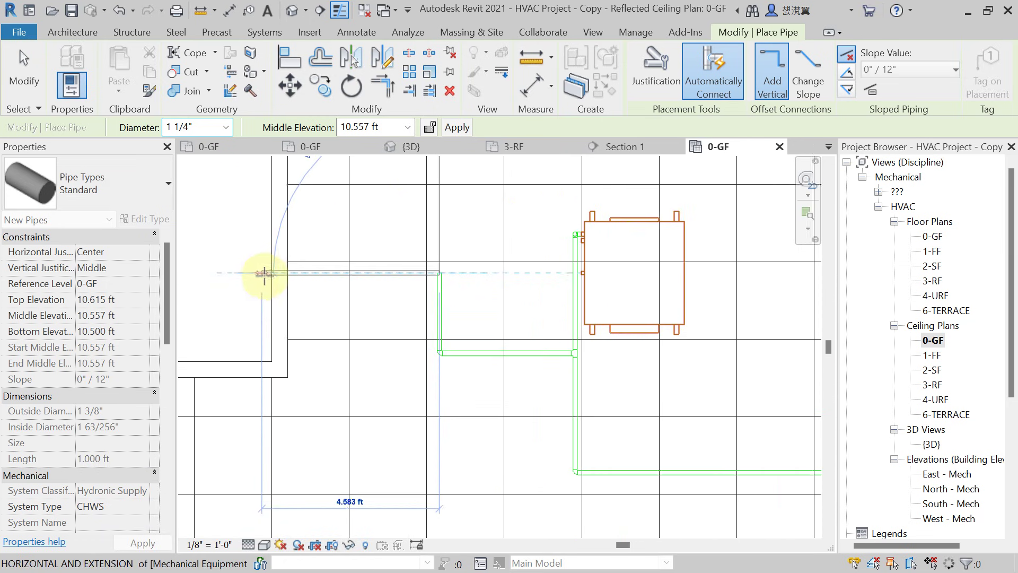
pyautogui.click(266, 313)
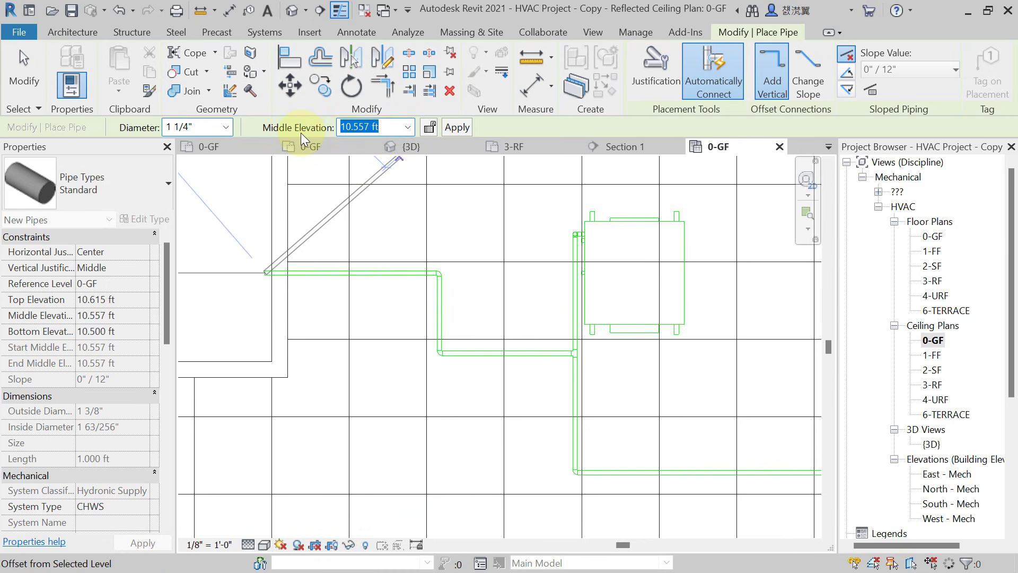
pyautogui.write('50')
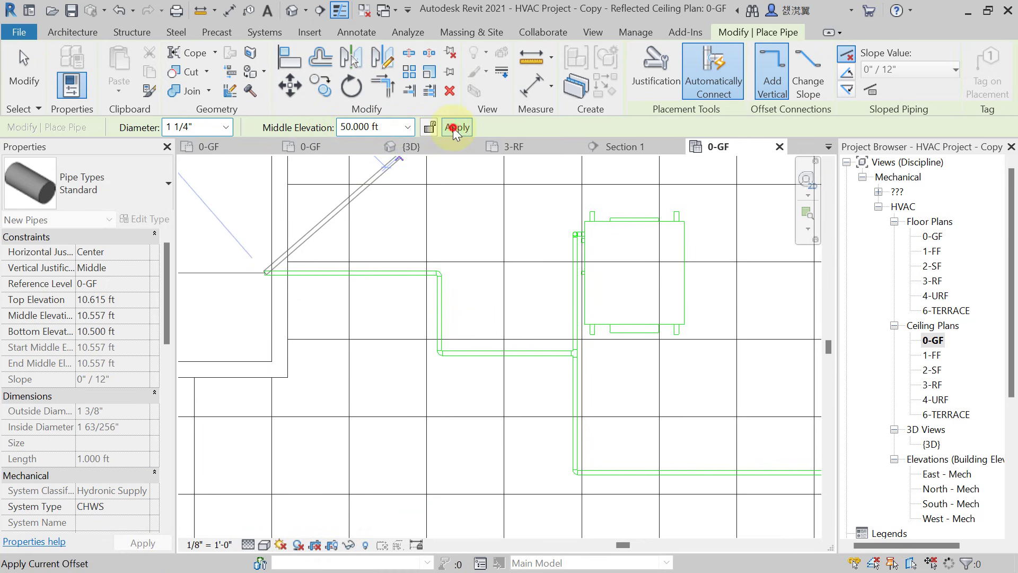
pyautogui.press('Escape')
pyautogui.press('Escape')
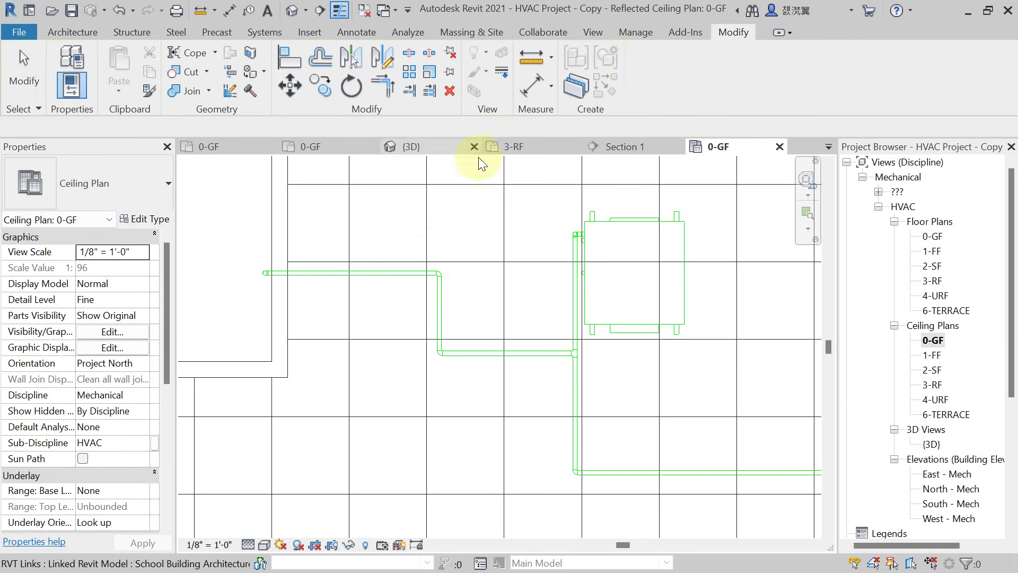
# Orbit the default 3D view to inspect the CHWS pipes.
pyautogui.click(296, 10)
pyautogui.keyDown('shift'); pyautogui.moveTo(541, 314); pyautogui.dragTo(333, 347, button='middle'); pyautogui.keyUp('shift')
pyautogui.scroll(4, 338, 355)
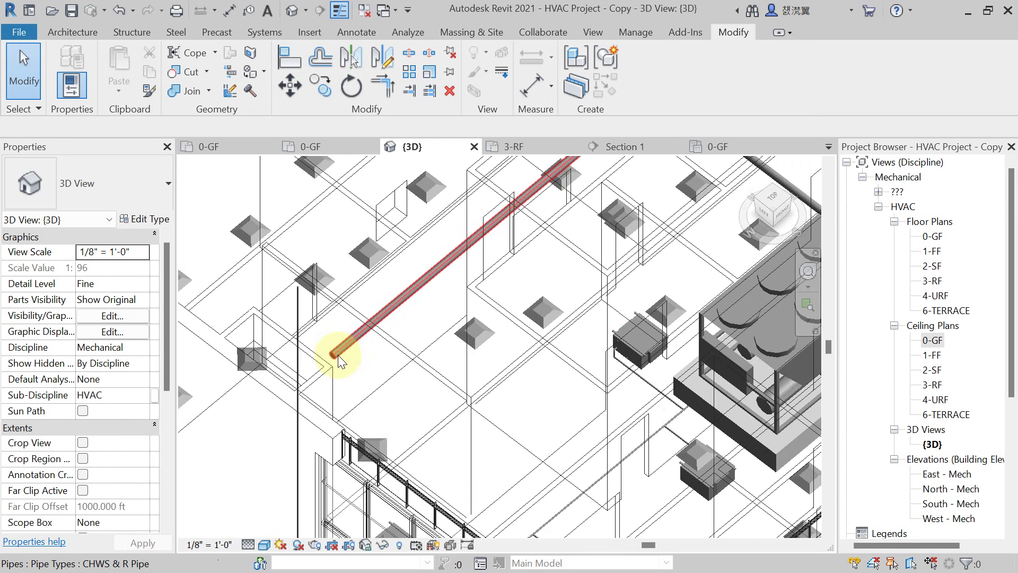
# Open the 3-RF floor plan and pan to the pipe end beside the wall.
pyautogui.doubleClick(933, 281)
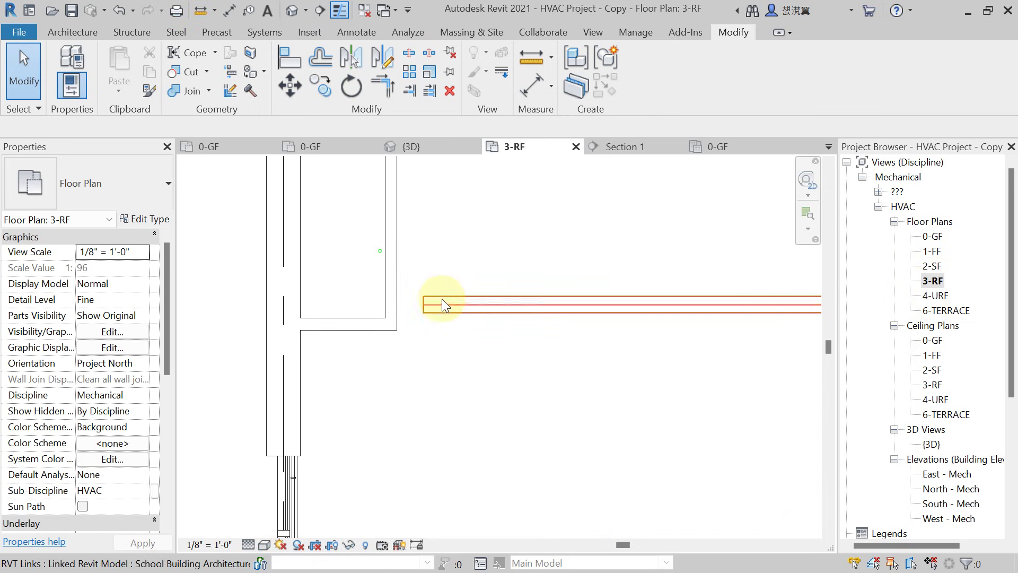
pyautogui.scroll(-3, 445, 301)
pyautogui.scroll(2, 432, 346)
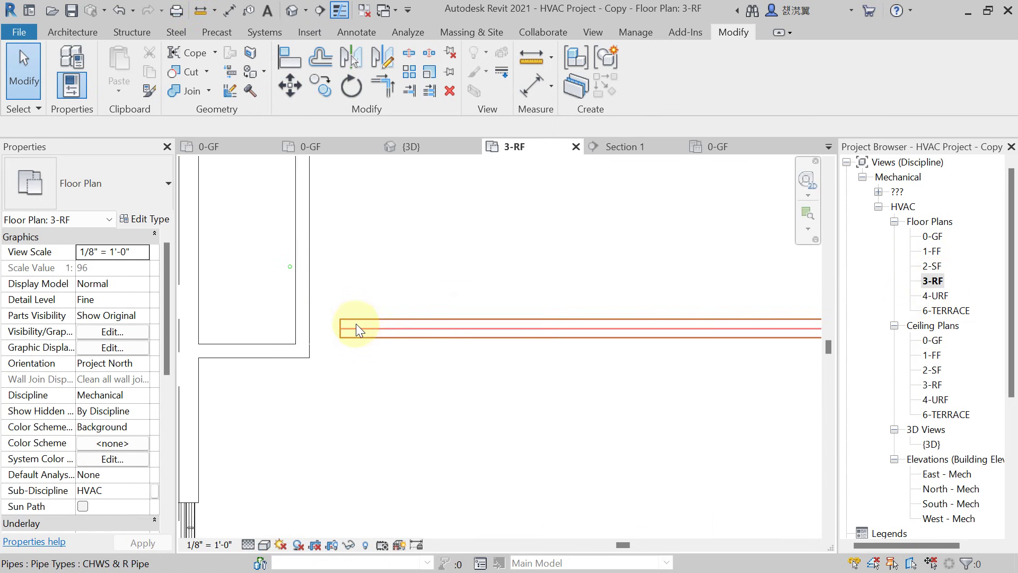
pyautogui.scroll(4, 355, 323)
pyautogui.moveTo(402, 332); pyautogui.dragTo(454, 420, button='middle')
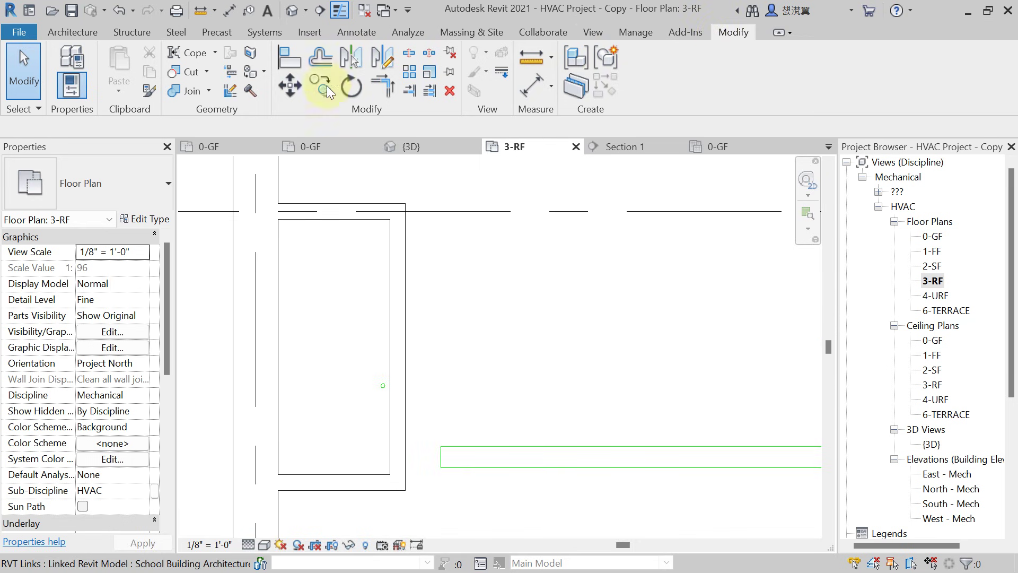
# Align the horizontal CHWS pipe with the riser circle beside the wall on 3-RF.
pyautogui.click(292, 61)
pyautogui.scroll(2, 391, 390)
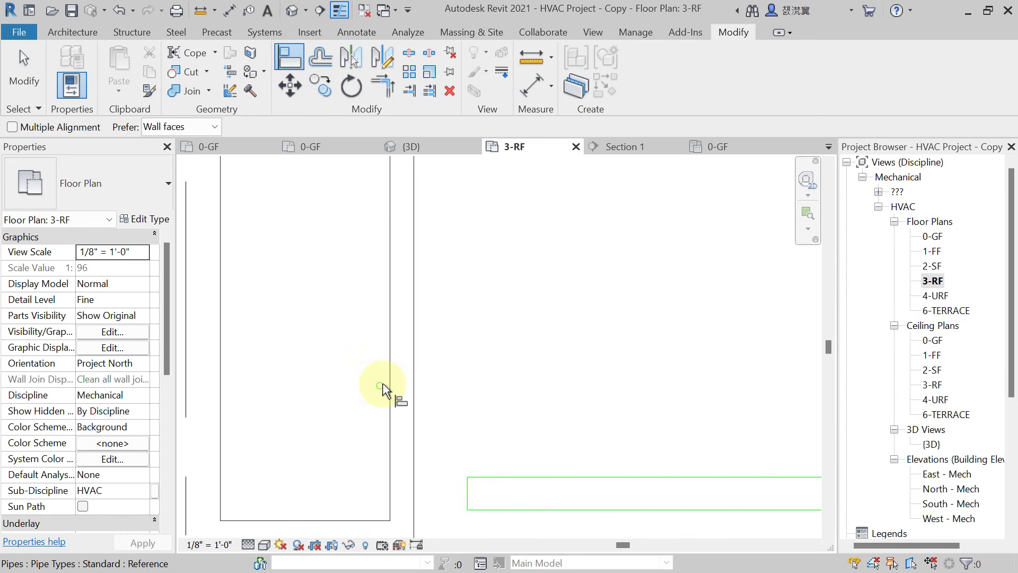
pyautogui.scroll(2, 379, 389)
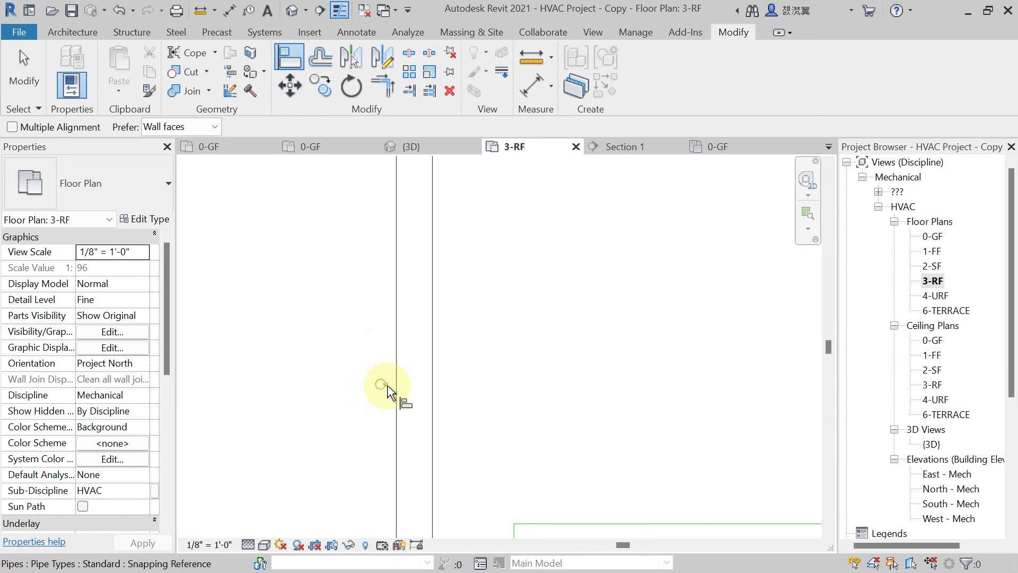
pyautogui.scroll(-3, 385, 387)
pyautogui.click(492, 480)
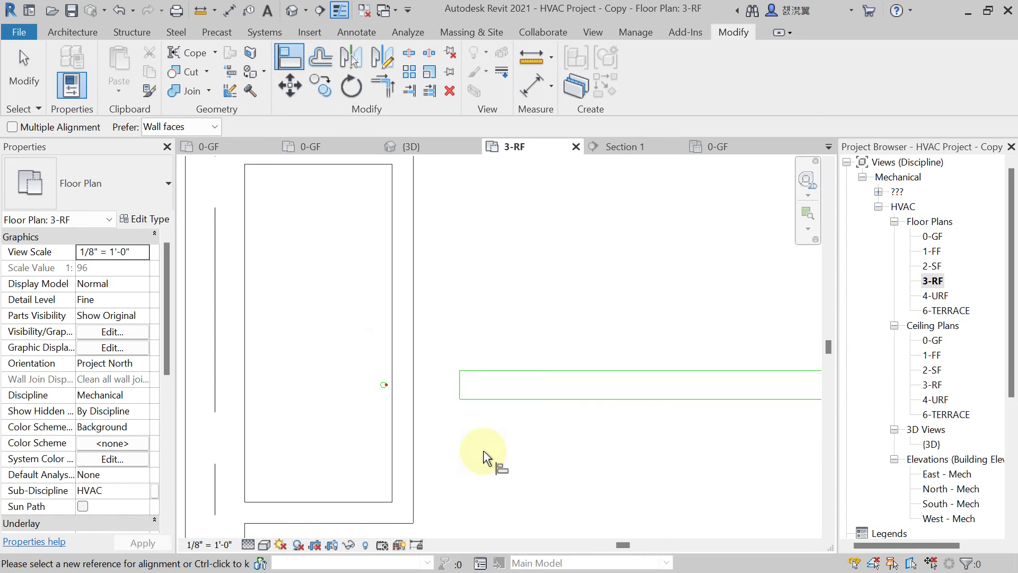
pyautogui.press('Escape')
pyautogui.press('Escape')
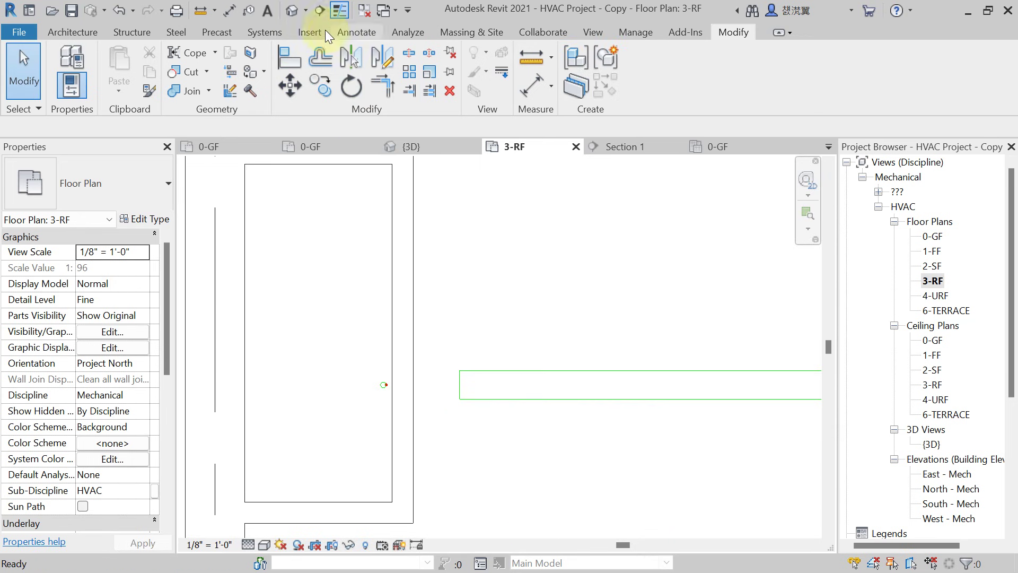
pyautogui.click(320, 13)
# Place a section line across the CHWS pipe and open the new Section 2 view.
pyautogui.click(350, 332)
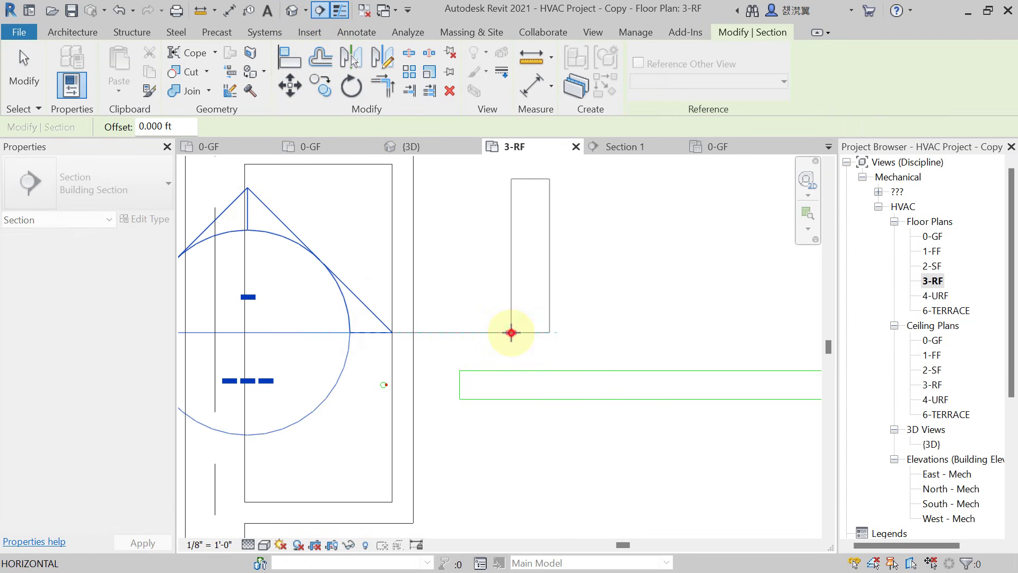
pyautogui.click(511, 332)
pyautogui.scroll(-2, 511, 332)
pyautogui.press('Escape')
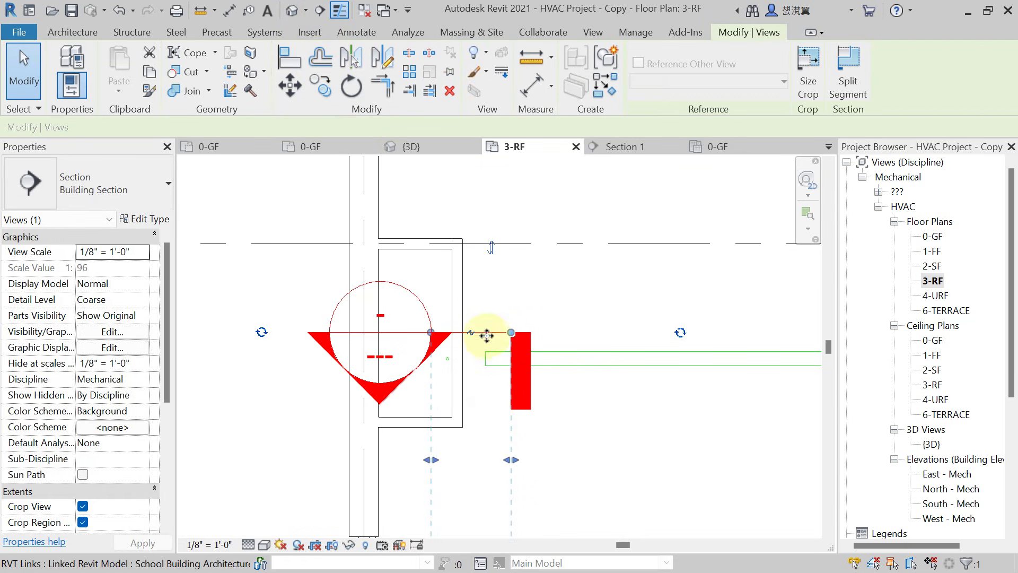
pyautogui.rightClick(487, 335)
pyautogui.click(578, 167)
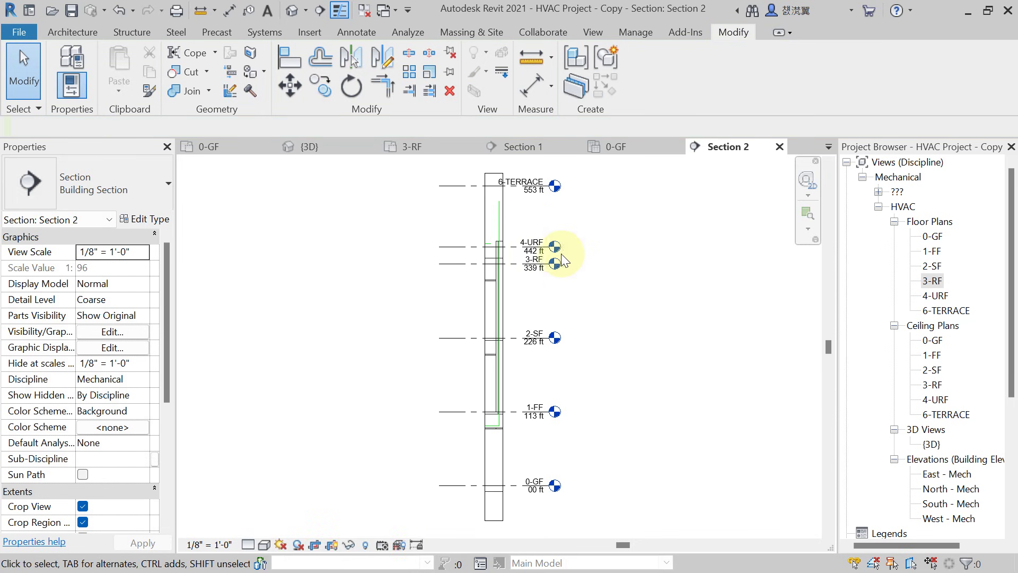
# Widen the Section 2 crop region leftward to show levels from 6-TERRACE down to 3-RF.
pyautogui.scroll(3, 562, 259)
pyautogui.moveTo(515, 250); pyautogui.dragTo(440, 490, button='middle')
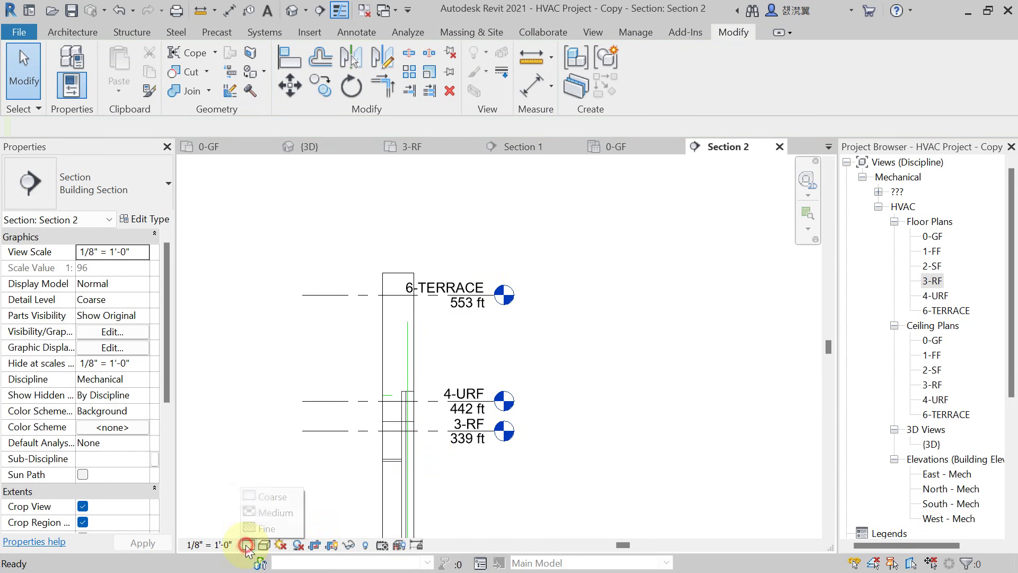
pyautogui.scroll(4, 417, 382)
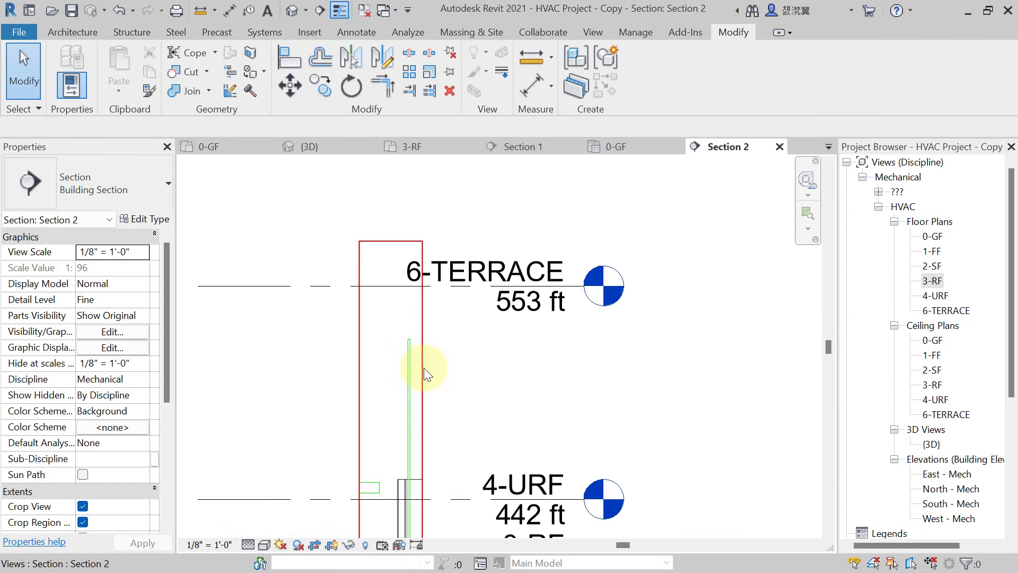
pyautogui.click(431, 390)
pyautogui.moveTo(425, 443); pyautogui.dragTo(495, 303, button='middle')
pyautogui.scroll(1, 496, 302)
pyautogui.press('Escape')
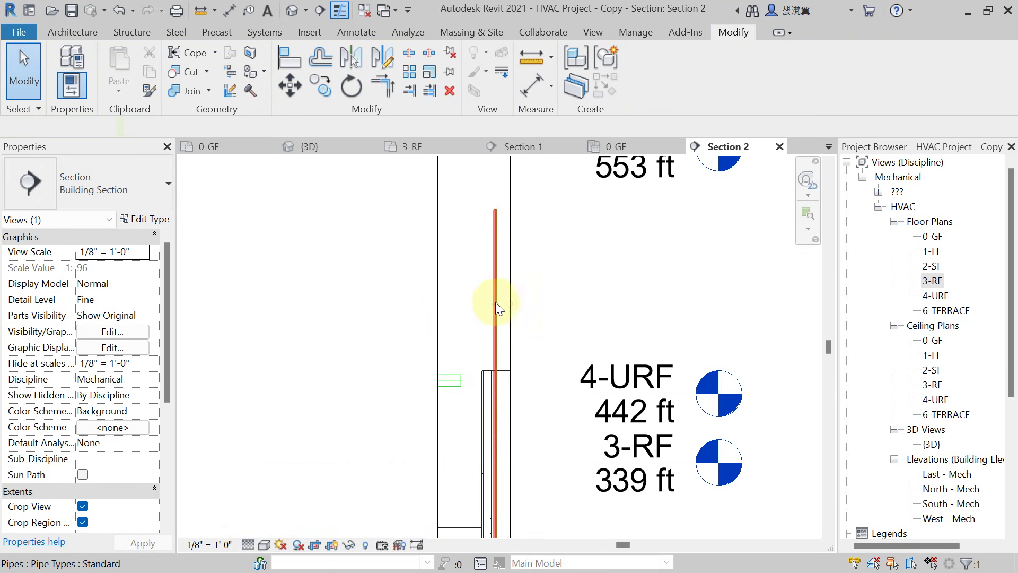
pyautogui.click(433, 344)
pyautogui.scroll(-4, 432, 338)
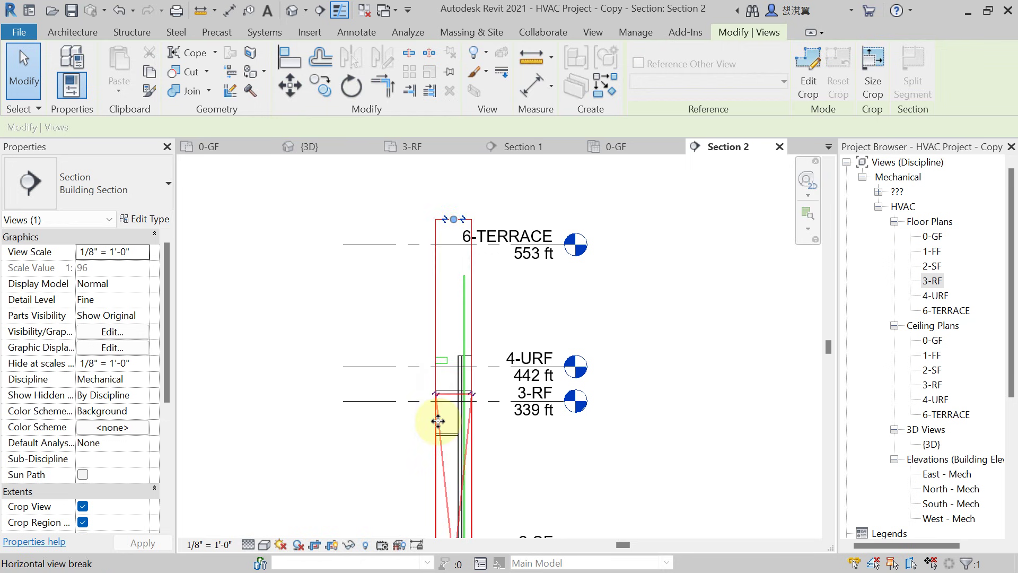
pyautogui.moveTo(452, 427); pyautogui.dragTo(521, 310, button='middle')
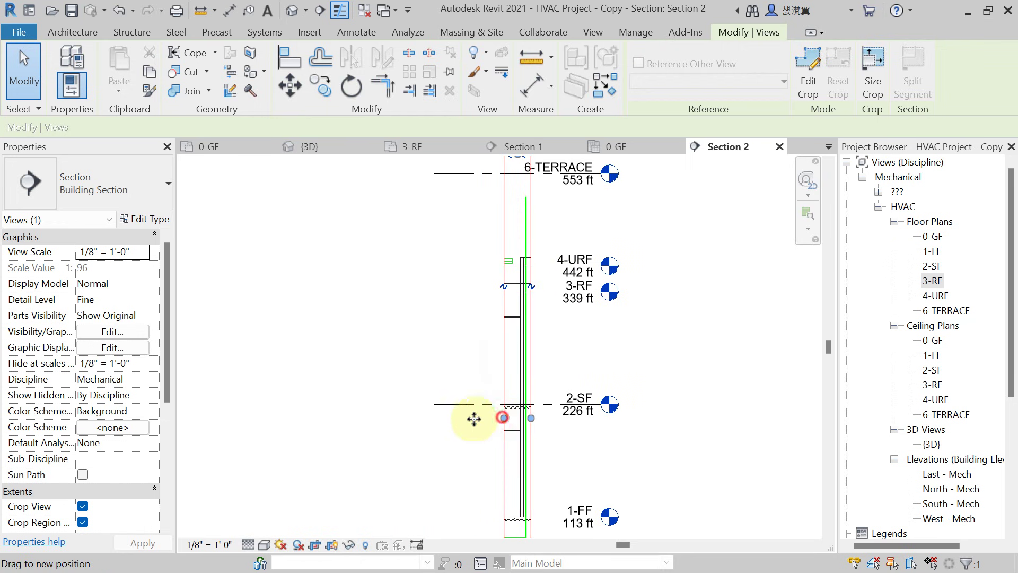
pyautogui.moveTo(474, 419); pyautogui.dragTo(364, 414)
pyautogui.scroll(3, 517, 258)
pyautogui.moveTo(518, 258); pyautogui.dragTo(485, 320, button='middle')
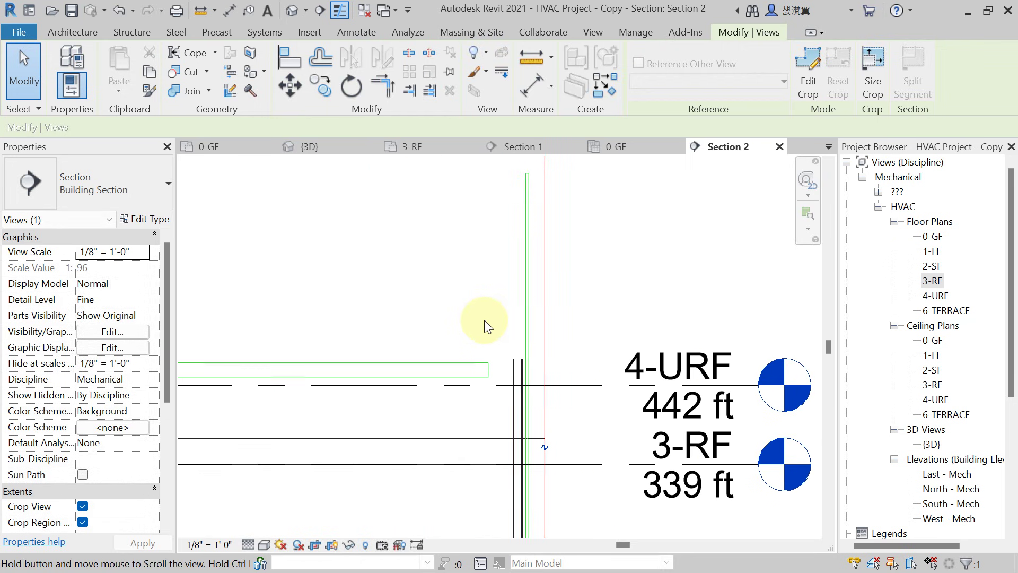
pyautogui.scroll(-1, 485, 320)
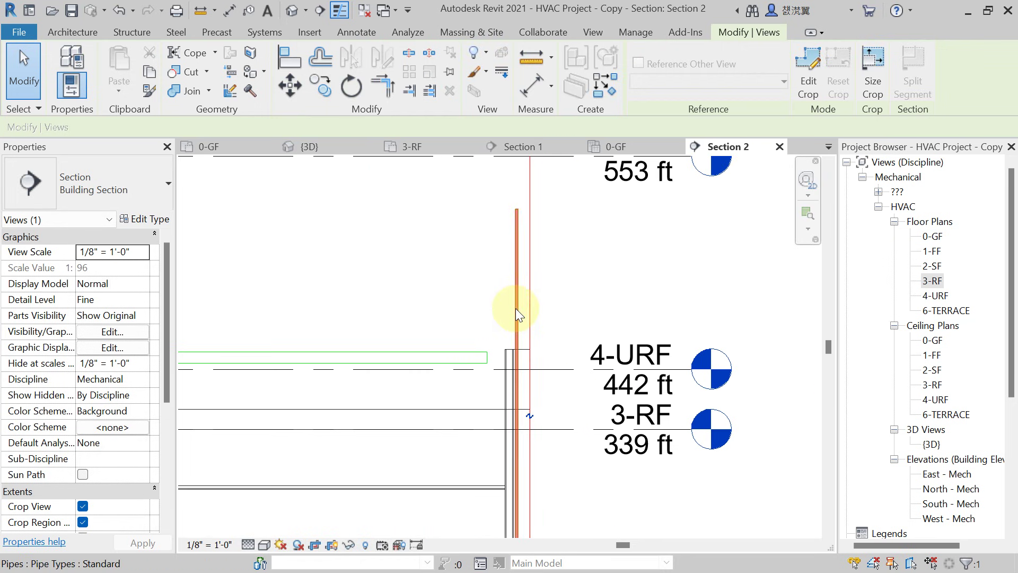
# Shorten the horizontal pipe's end and lower the CHWS riser's top to 44.224 ft.
pyautogui.click(505, 371)
pyautogui.scroll(1, 563, 367)
pyautogui.moveTo(564, 370); pyautogui.dragTo(483, 370)
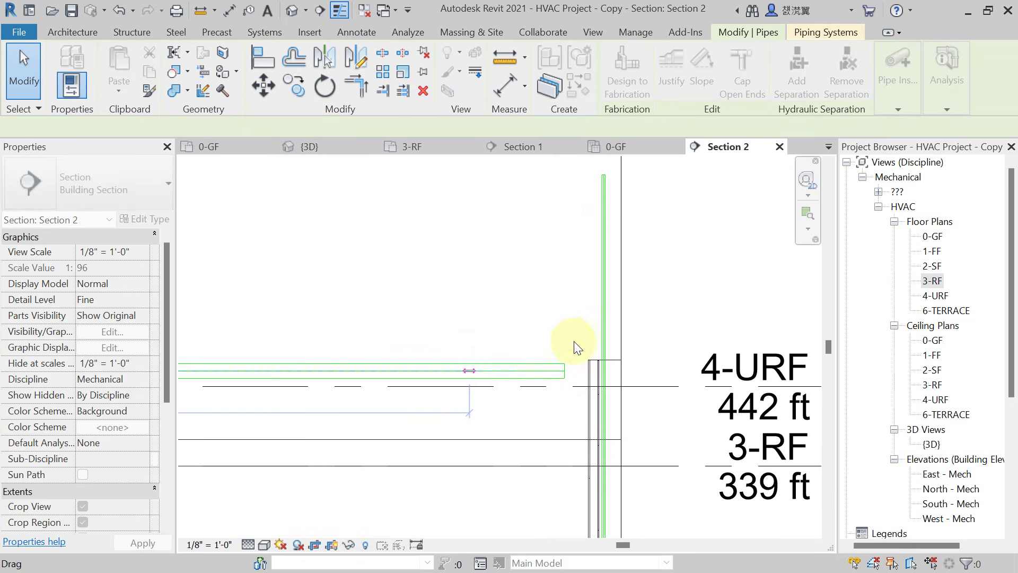
pyautogui.click(603, 177)
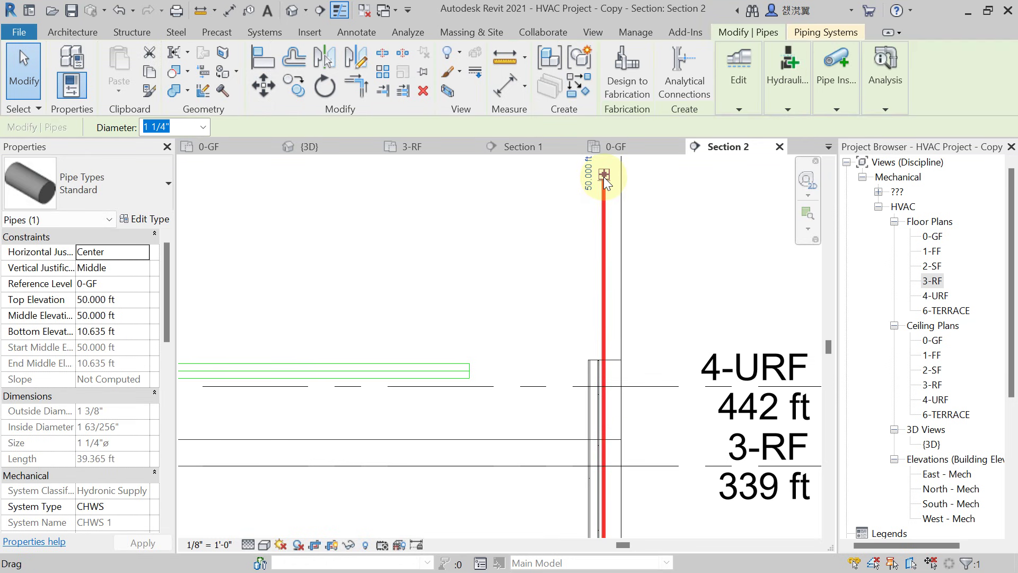
pyautogui.moveTo(604, 176); pyautogui.dragTo(604, 327)
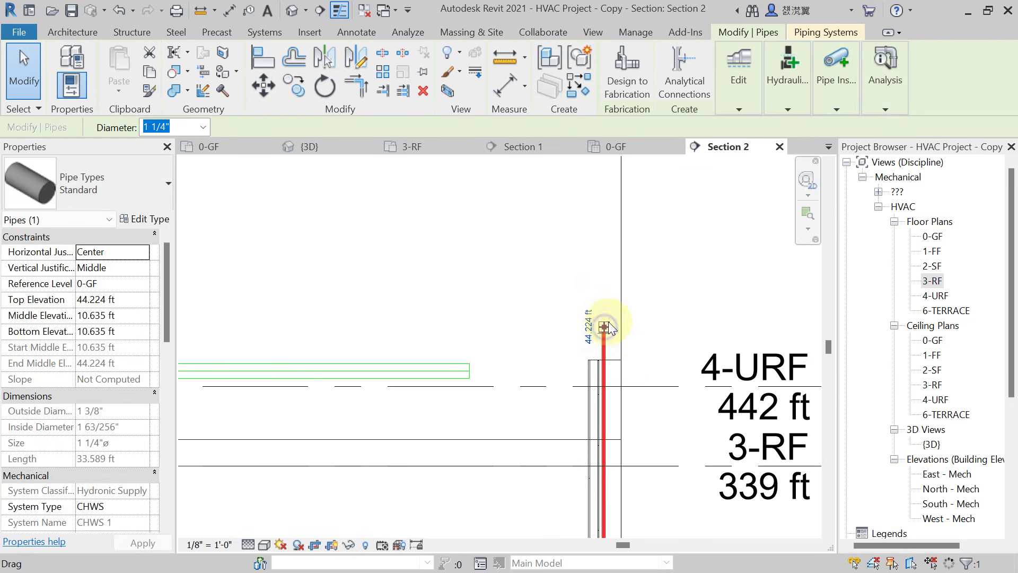
pyautogui.rightClick(605, 327)
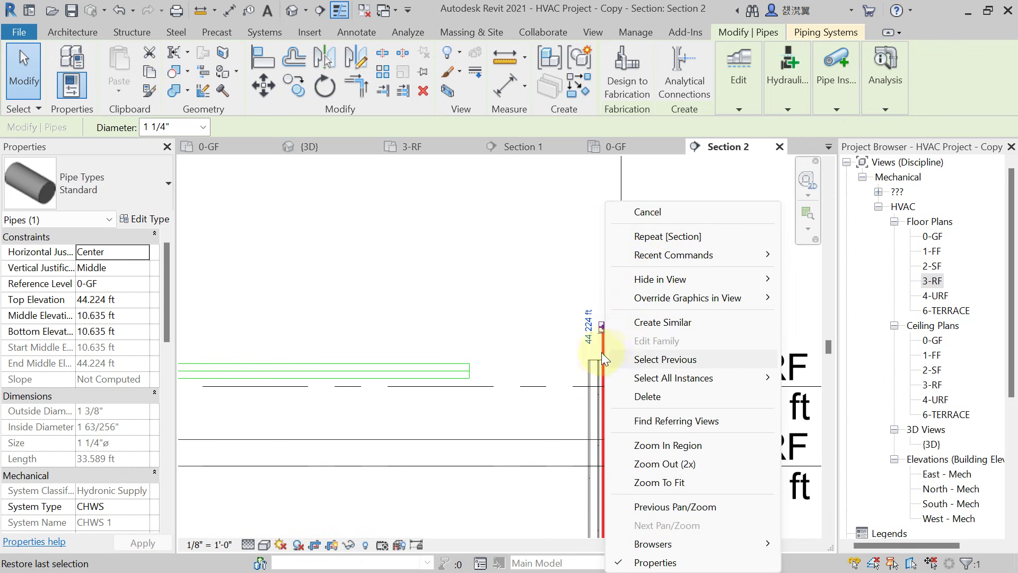
pyautogui.click(567, 339)
# Draw a new pipe from the riser top down into the horizontal pipe.
pyautogui.scroll(2, 599, 341)
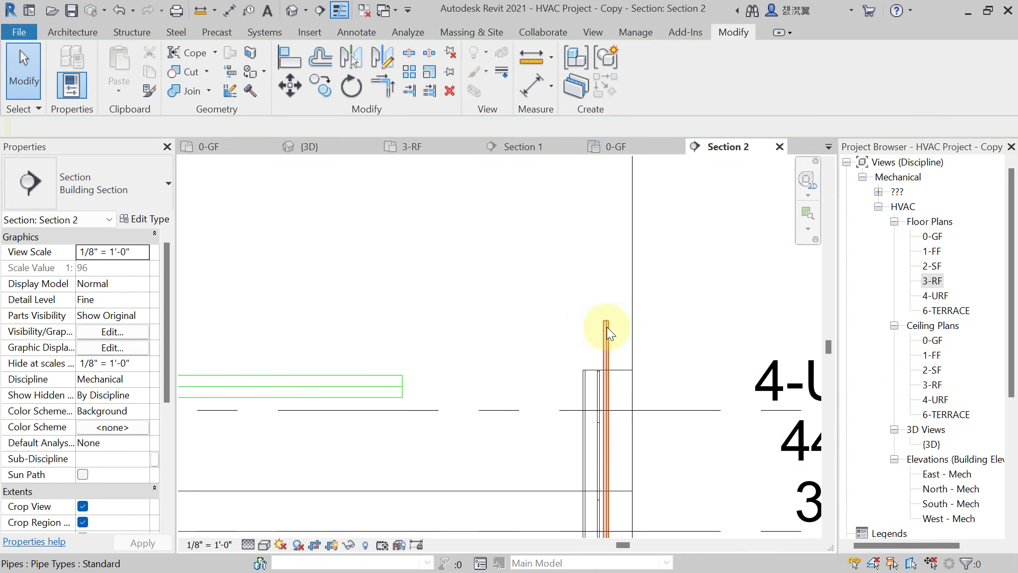
pyautogui.click(604, 321)
pyautogui.rightClick(606, 320)
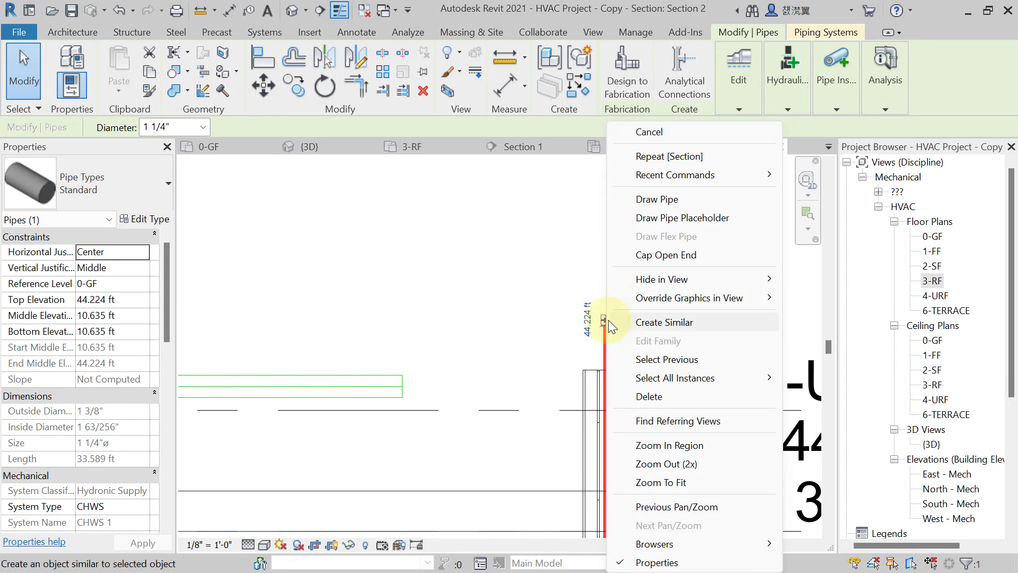
pyautogui.click(643, 198)
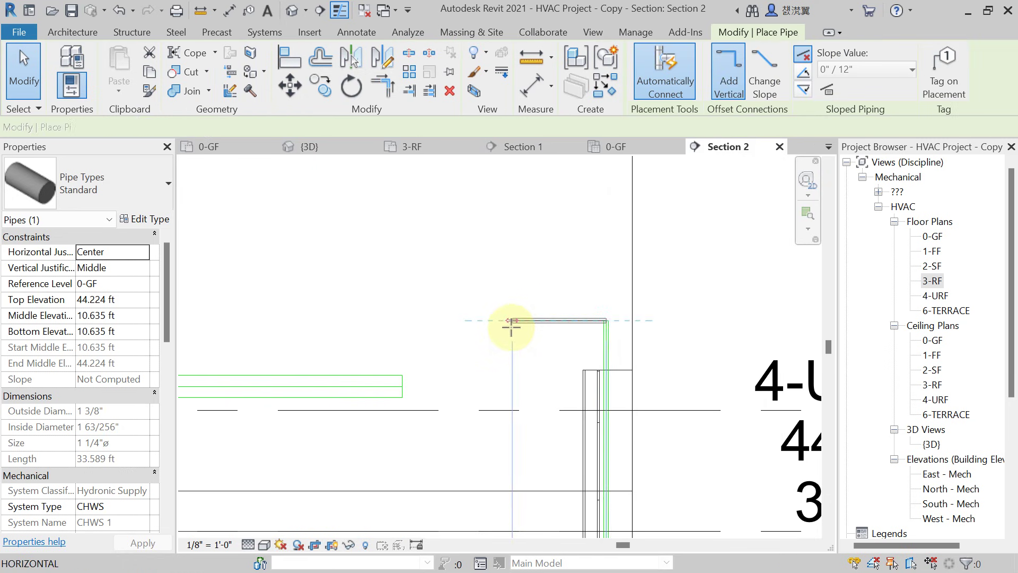
pyautogui.click(506, 321)
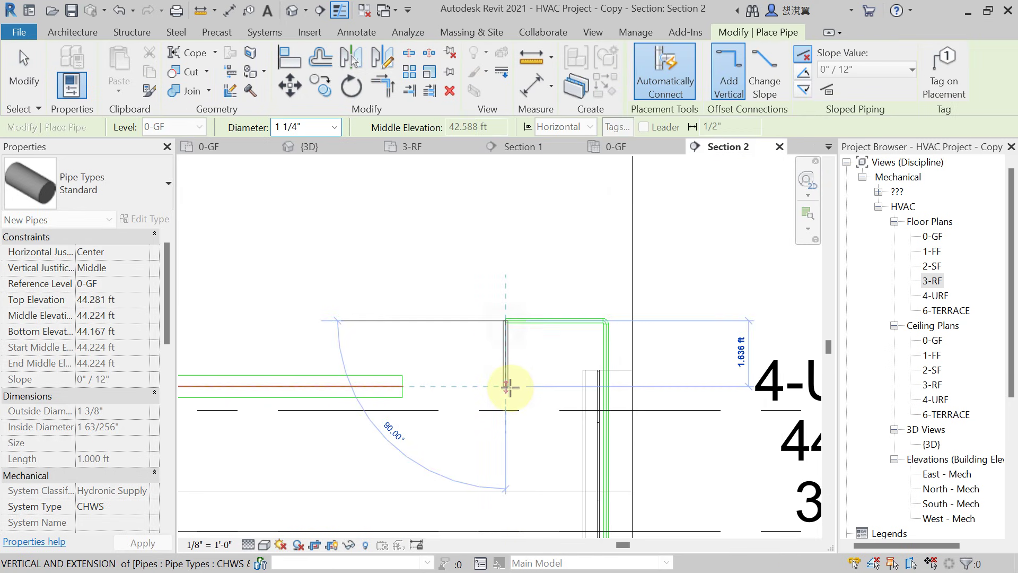
pyautogui.click(508, 386)
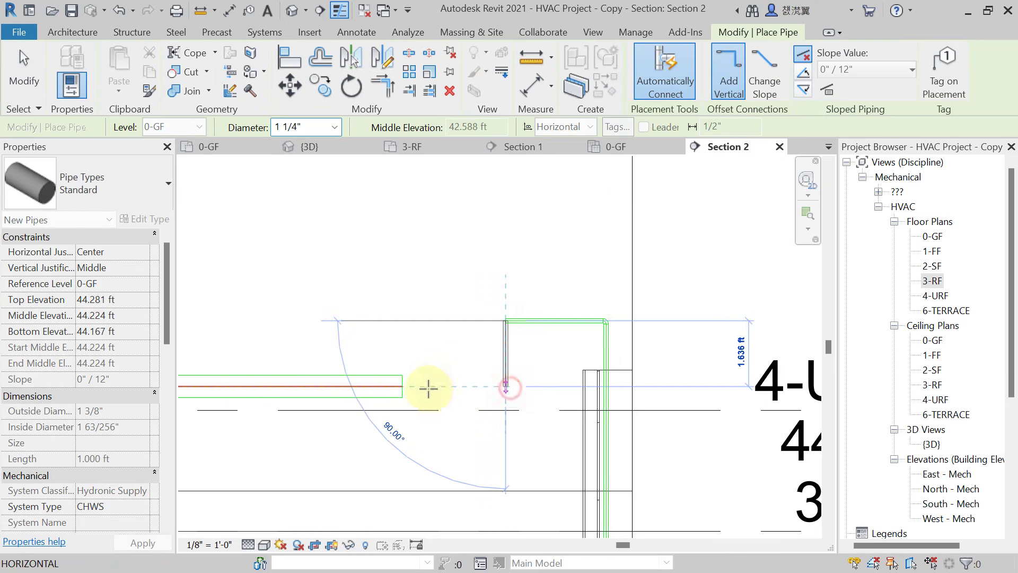
pyautogui.click(402, 389)
pyautogui.press('Escape')
pyautogui.scroll(1, 434, 397)
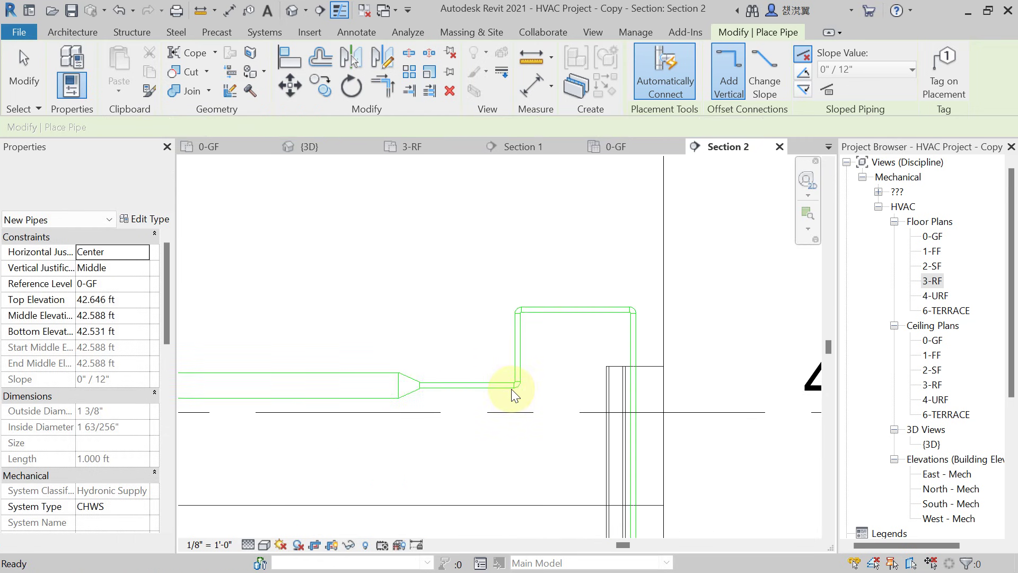
pyautogui.press('Escape')
pyautogui.scroll(-2, 514, 389)
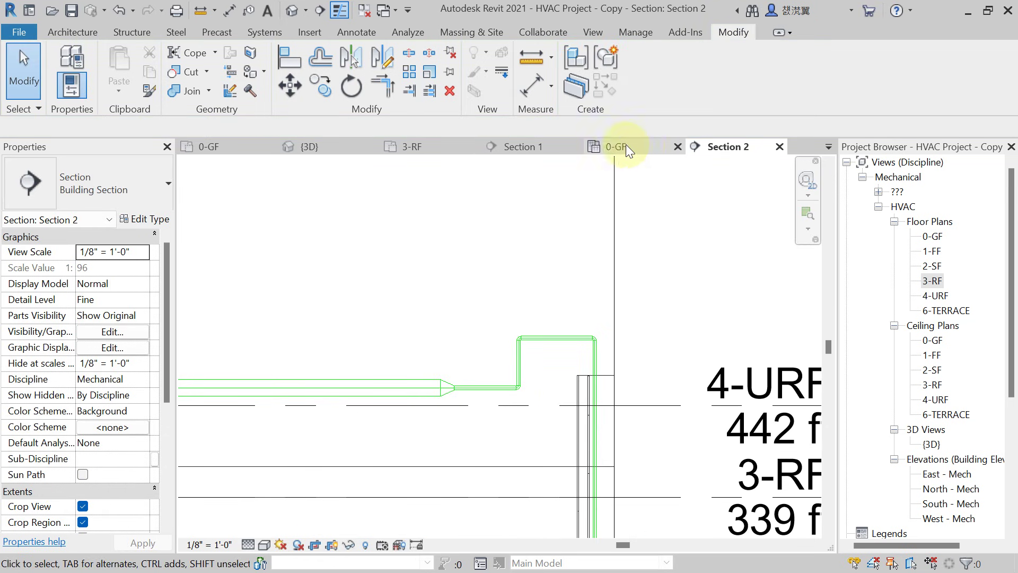
# In the default 3D view, Tab-select the whole connected CHWS pipe network up to the chiller.
pyautogui.click(291, 8)
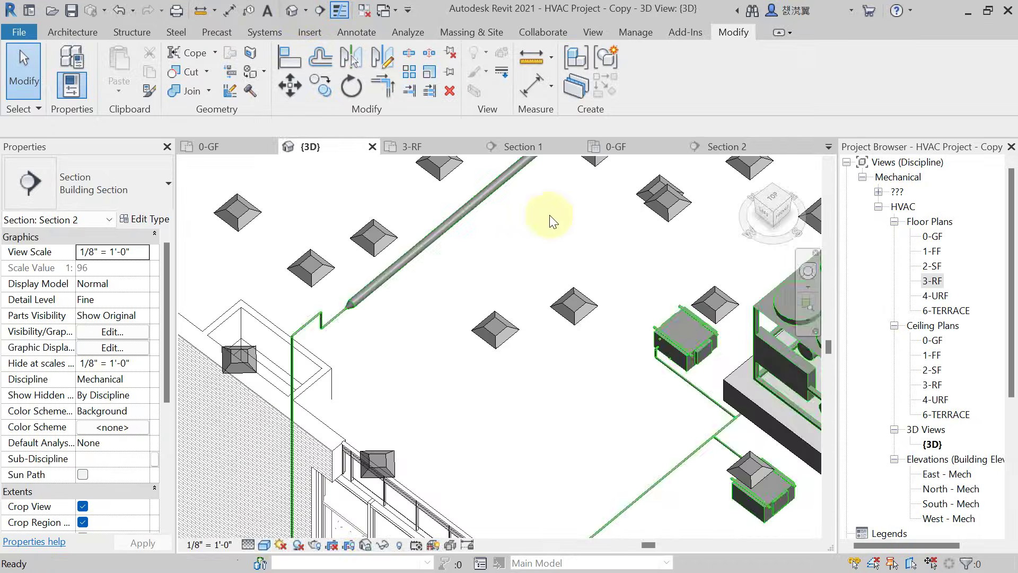
pyautogui.scroll(-4, 571, 360)
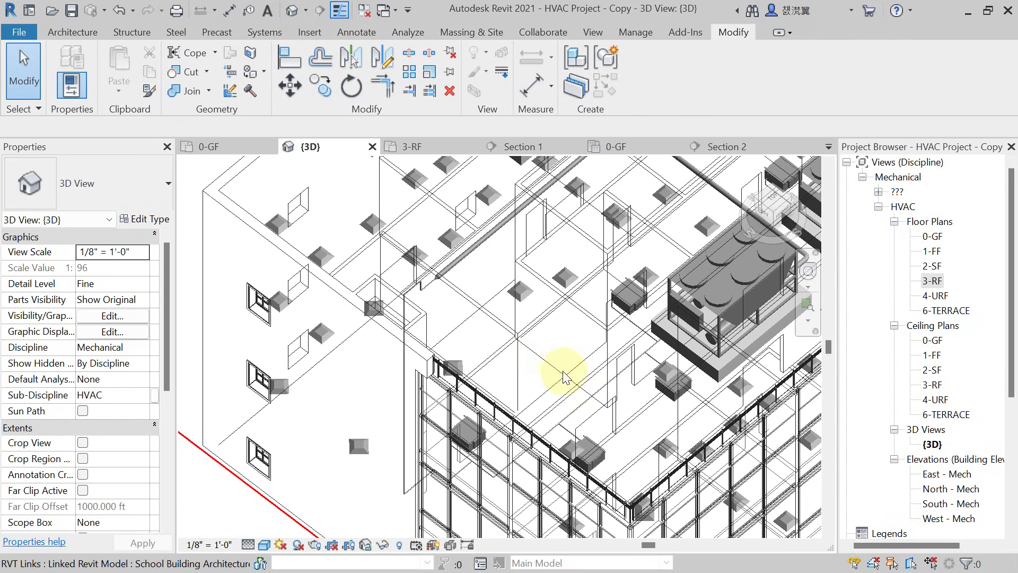
pyautogui.keyDown('shift'); pyautogui.moveTo(572, 361); pyautogui.dragTo(676, 223, button='middle'); pyautogui.keyUp('shift')
pyautogui.scroll(3, 467, 228)
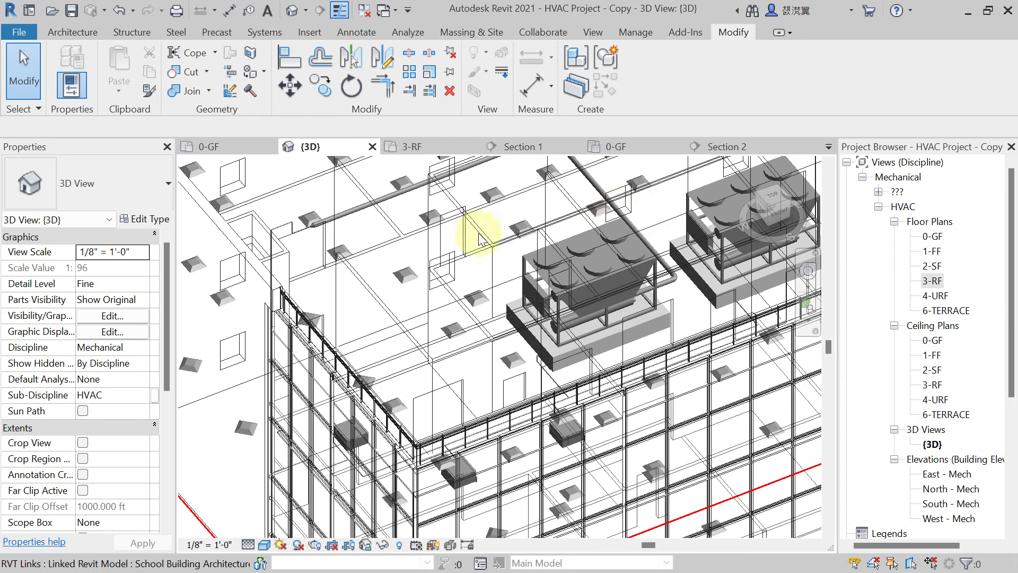
pyautogui.scroll(2, 281, 223)
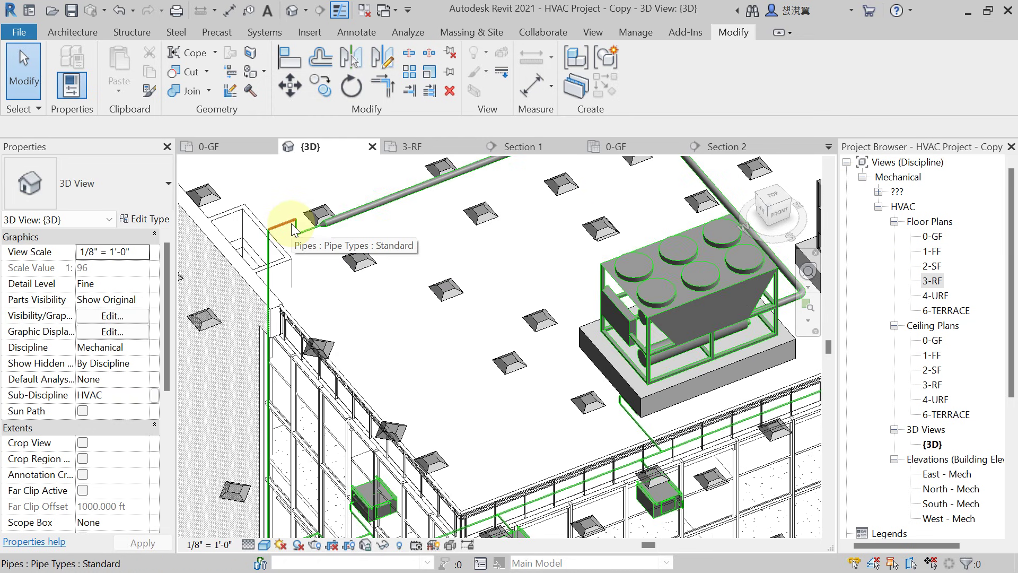
pyautogui.press('Tab')
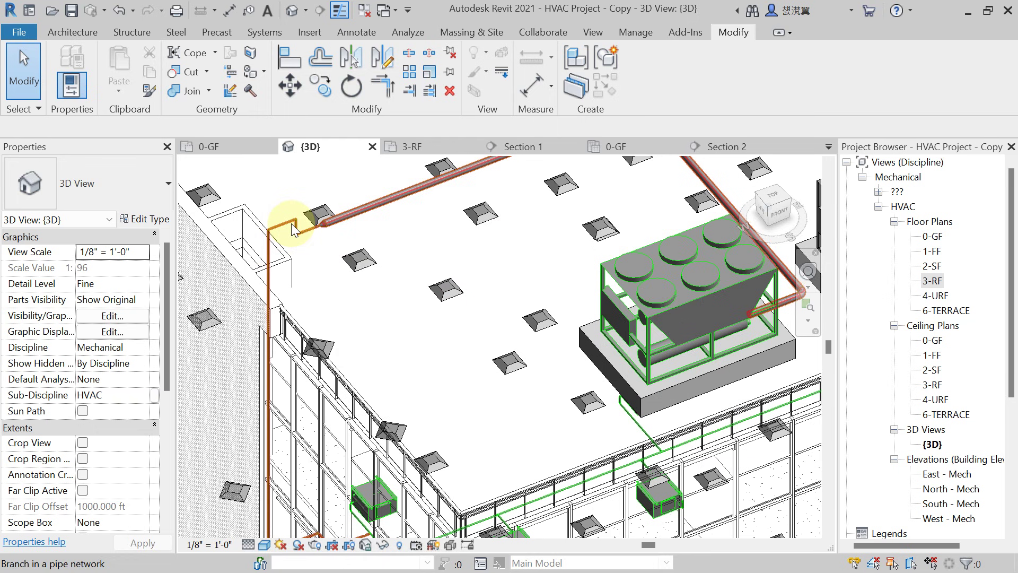
pyautogui.scroll(-2, 292, 230)
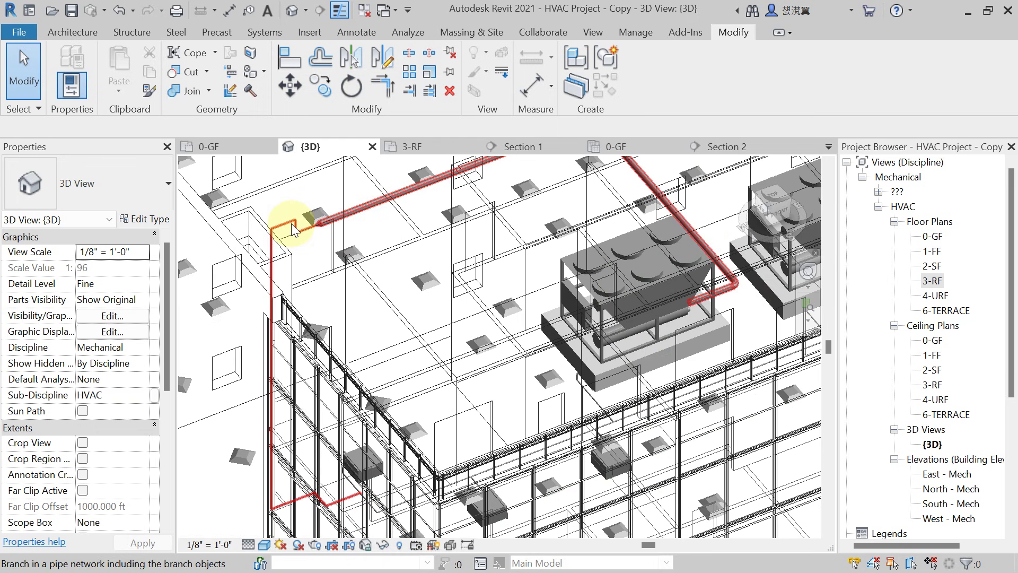
pyautogui.press('Tab')
pyautogui.click(498, 335)
# Size the selected network with Duct/Pipe Sizing at 4 FPS velocity.
pyautogui.keyDown('shift'); pyautogui.moveTo(498, 336); pyautogui.dragTo(572, 435, button='middle'); pyautogui.keyUp('shift')
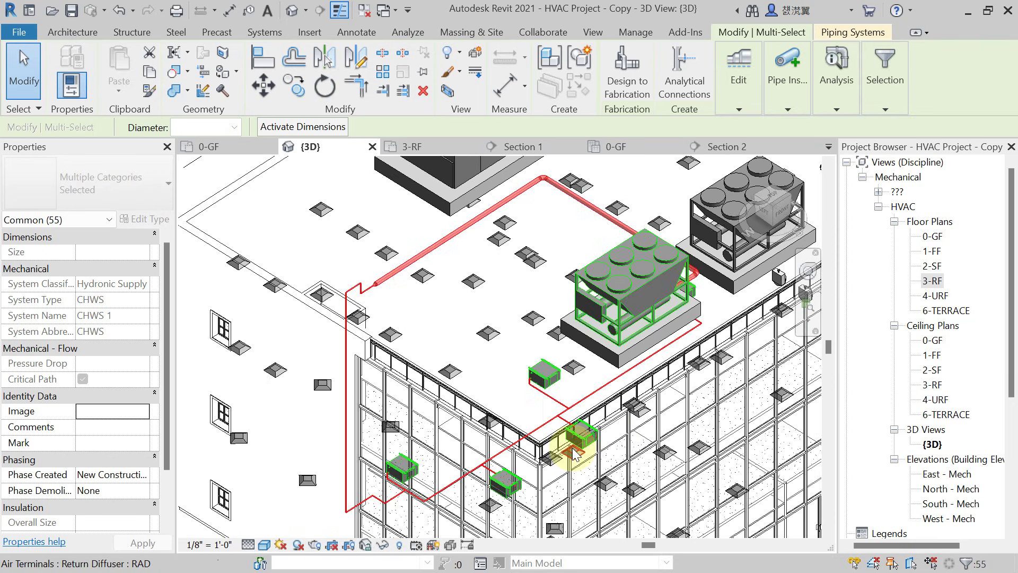
pyautogui.scroll(3, 281, 358)
pyautogui.scroll(-2, 440, 319)
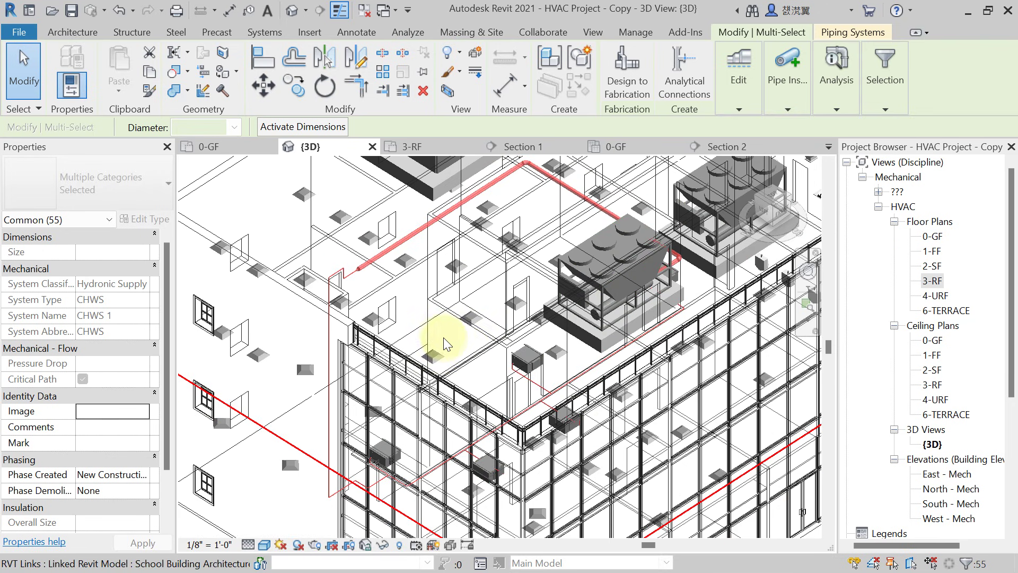
pyautogui.scroll(2, 443, 336)
pyautogui.moveTo(448, 345); pyautogui.dragTo(402, 339, button='middle')
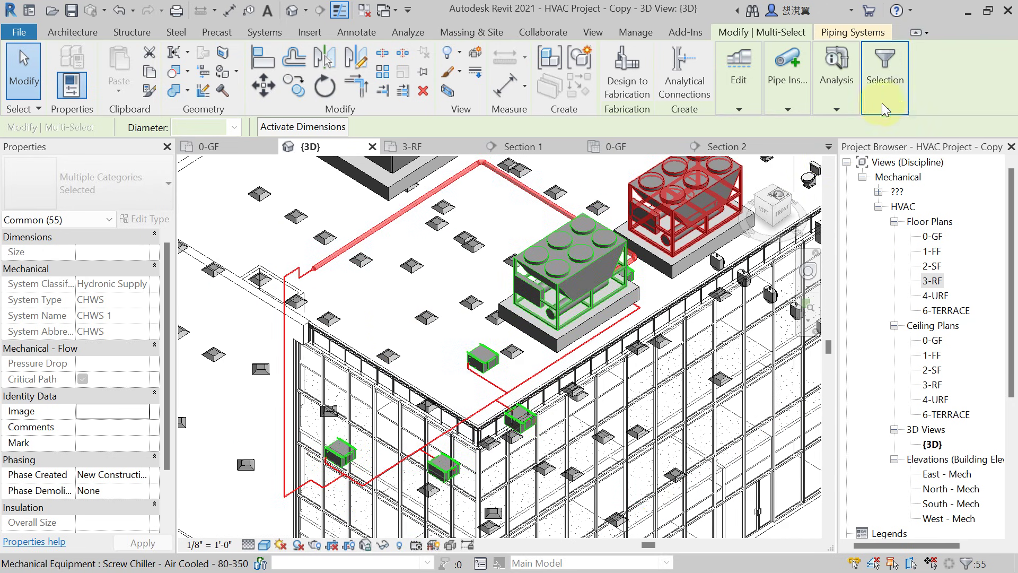
pyautogui.click(837, 107)
pyautogui.click(881, 169)
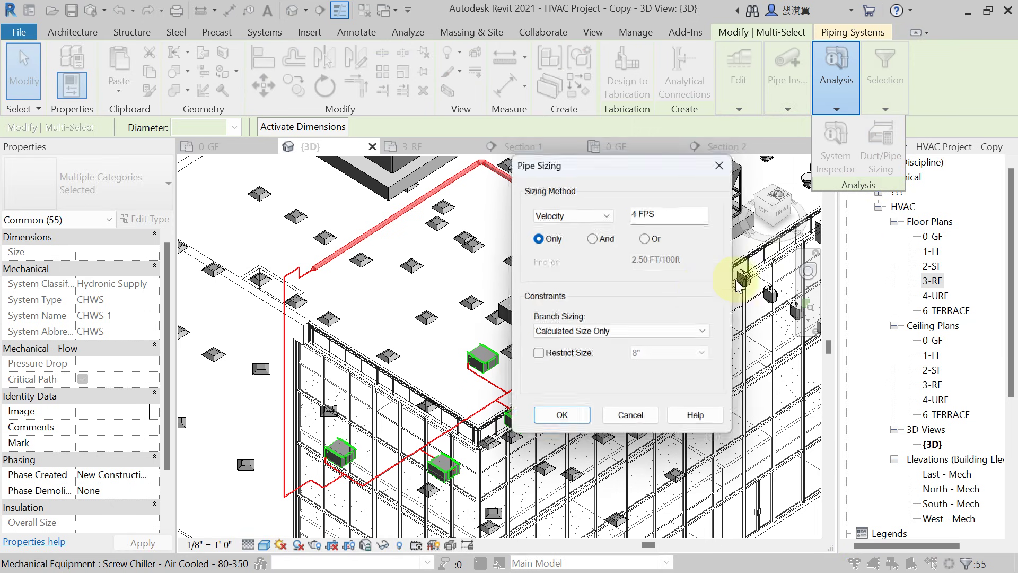
pyautogui.click(561, 422)
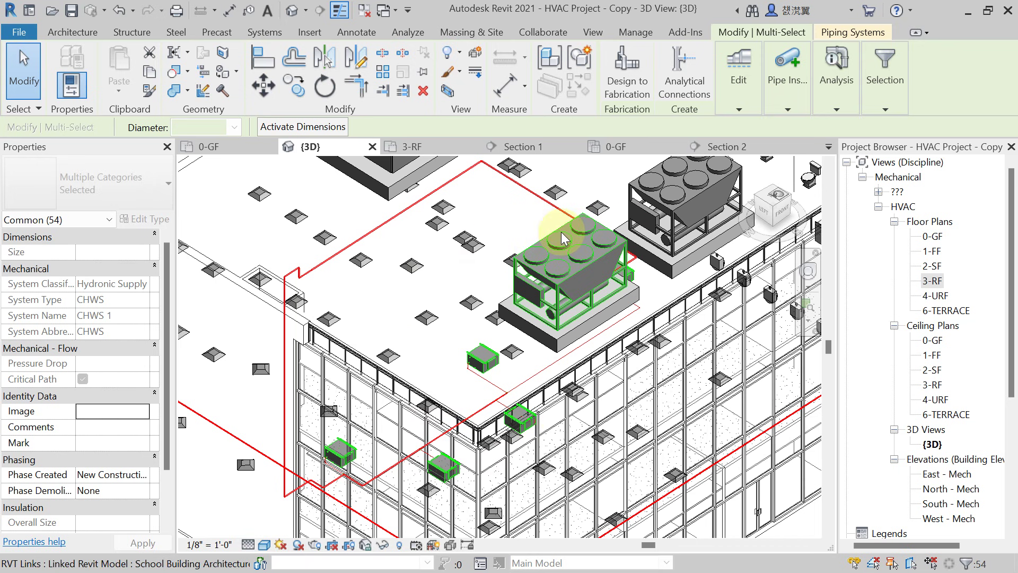
pyautogui.press('Escape')
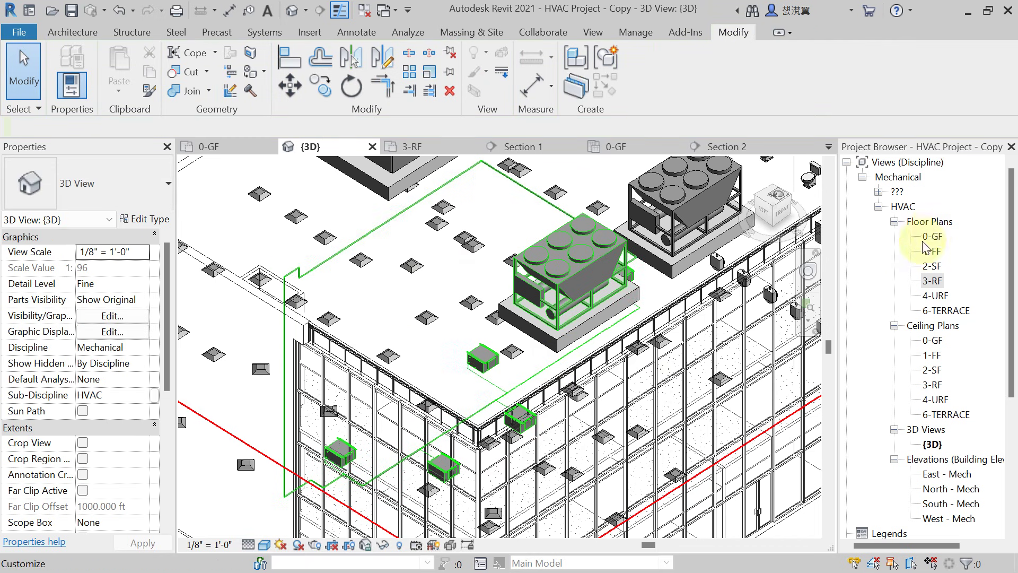
# Open the 0-GF floor plan and pan to the Corridor 1 pipes.
pyautogui.doubleClick(933, 240)
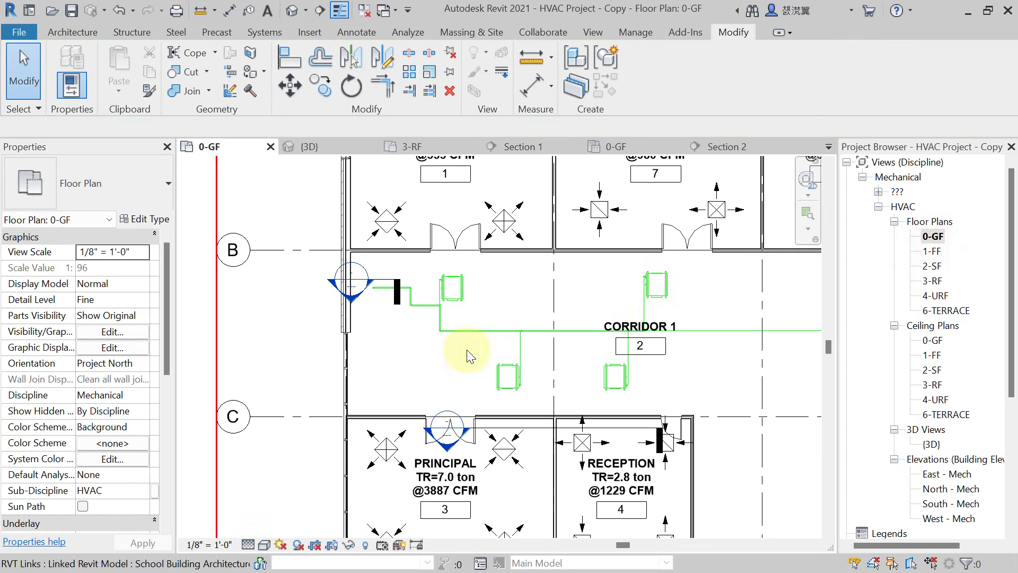
pyautogui.moveTo(465, 352); pyautogui.dragTo(412, 364, button='middle')
pyautogui.scroll(2, 393, 355)
pyautogui.scroll(-2, 393, 355)
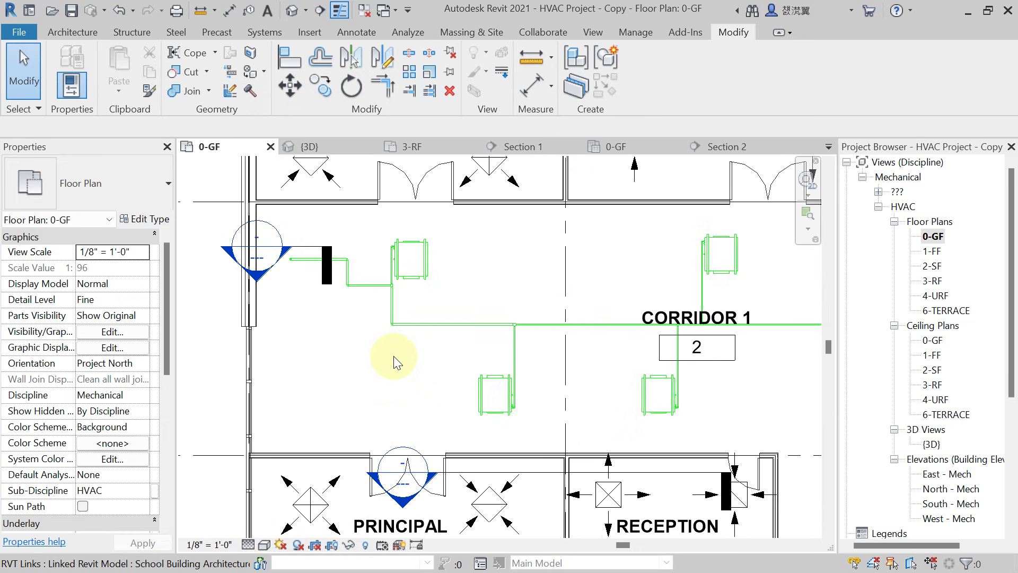
# Tag the three corridor pipes (1 1/2"ø, 1 1/4"ø, 3/4"ø) with TG, then select the 1 1/2"ø tag.
pyautogui.press('t')
pyautogui.press('g')
pyautogui.scroll(2, 421, 330)
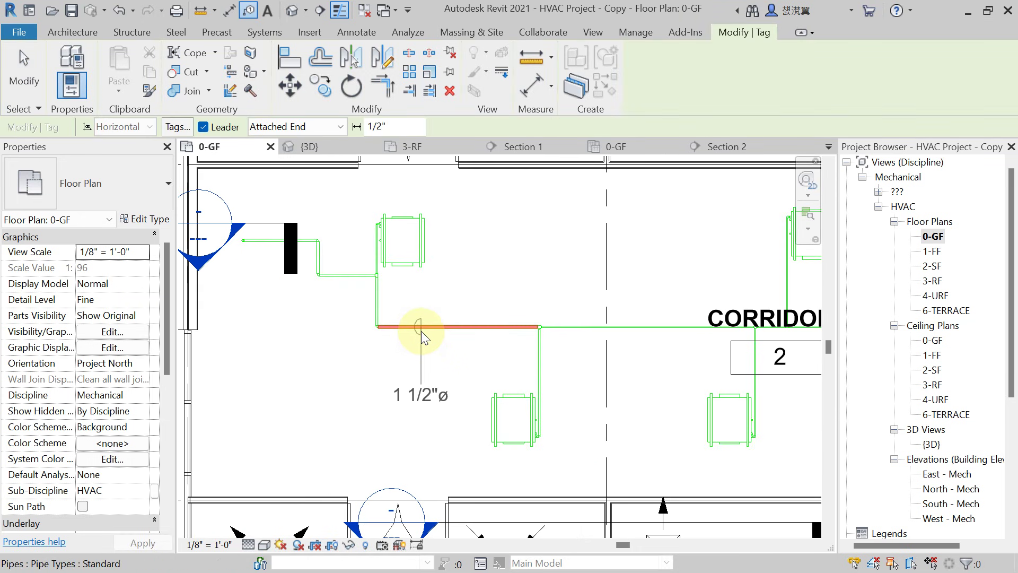
pyautogui.click(416, 333)
pyautogui.scroll(-1, 554, 359)
pyautogui.moveTo(554, 359); pyautogui.dragTo(488, 335, button='middle')
pyautogui.scroll(1, 485, 342)
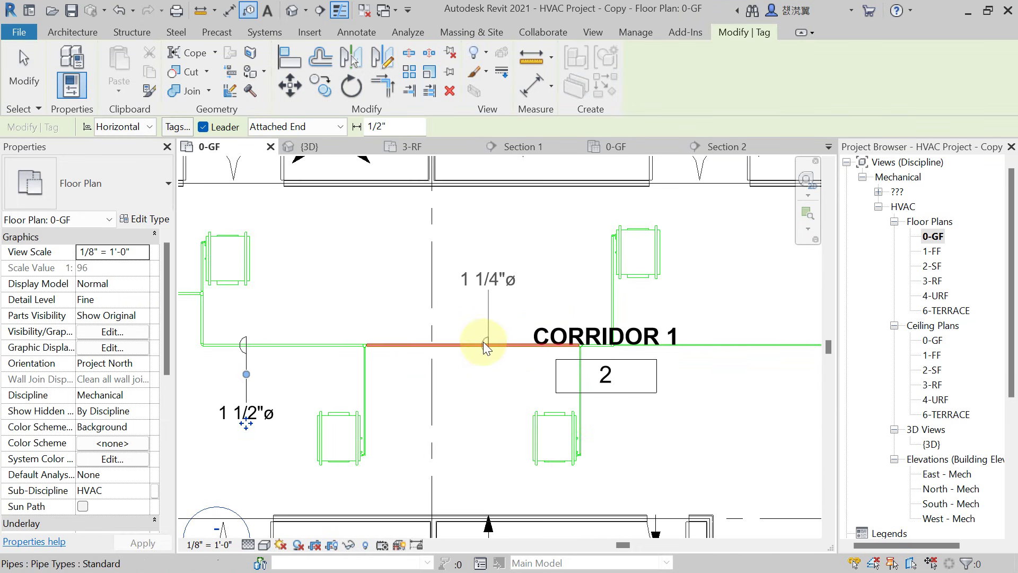
pyautogui.click(480, 343)
pyautogui.scroll(-1, 473, 357)
pyautogui.moveTo(668, 352); pyautogui.dragTo(482, 352, button='middle')
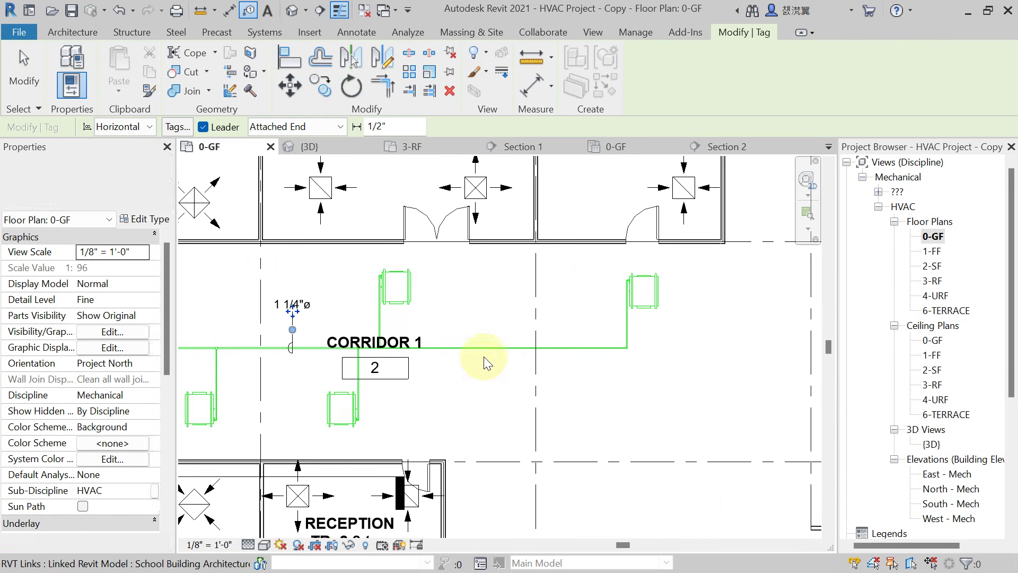
pyautogui.click(498, 346)
pyautogui.press('Escape')
pyautogui.press('Escape')
pyautogui.scroll(-1, 661, 367)
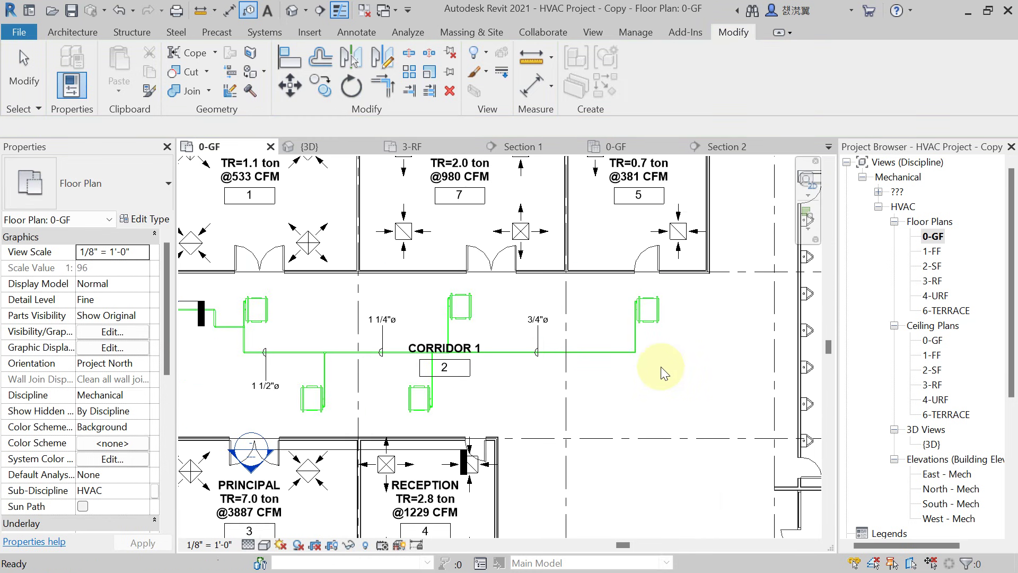
pyautogui.scroll(-2, 632, 382)
pyautogui.scroll(-1, 631, 382)
pyautogui.scroll(4, 421, 371)
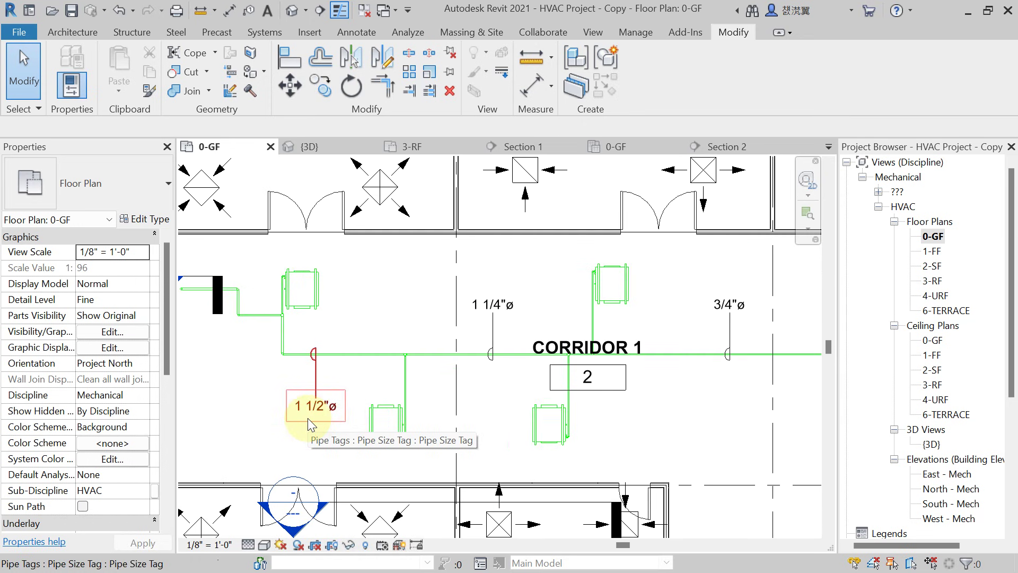
pyautogui.click(307, 418)
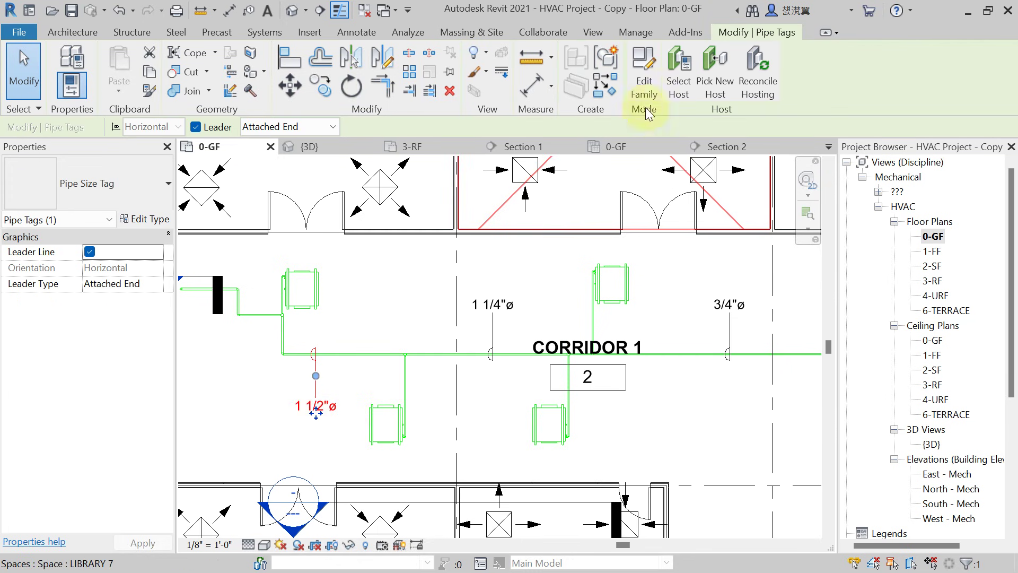
# Edit the Pipe Size Tag family's Size label and add the Flow parameter.
pyautogui.click(644, 87)
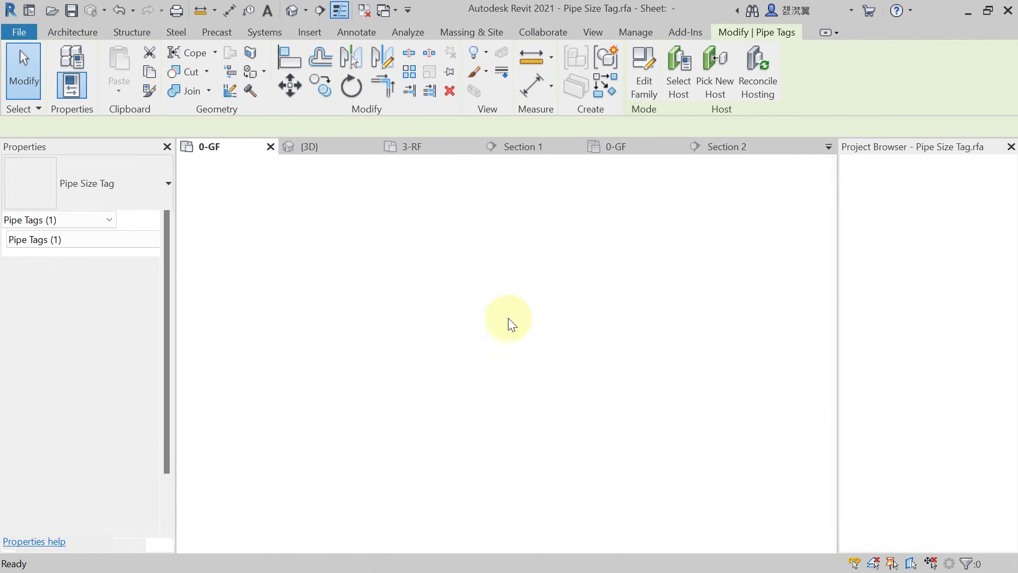
pyautogui.click(521, 308)
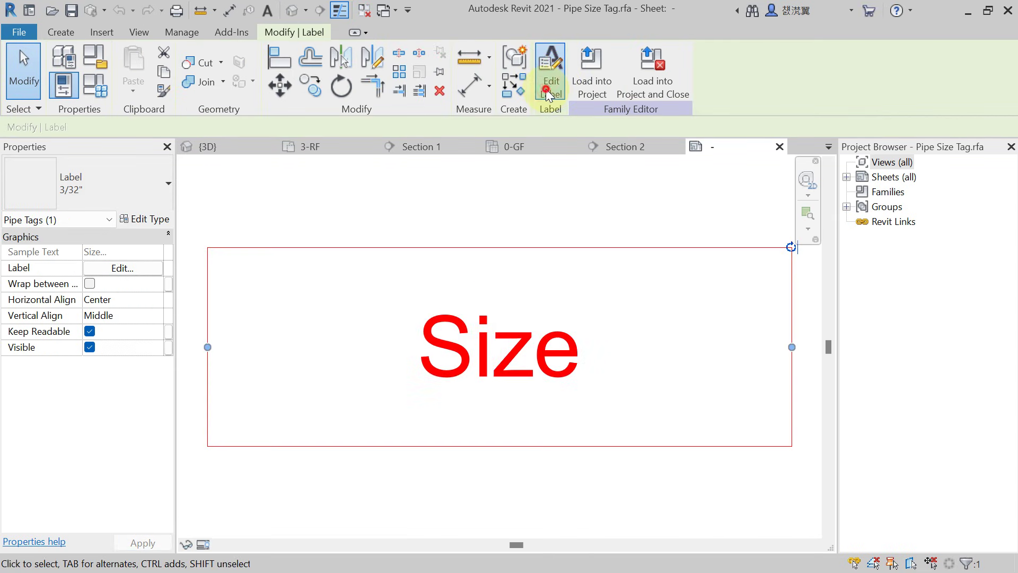
pyautogui.doubleClick(522, 307)
pyautogui.click(191, 271)
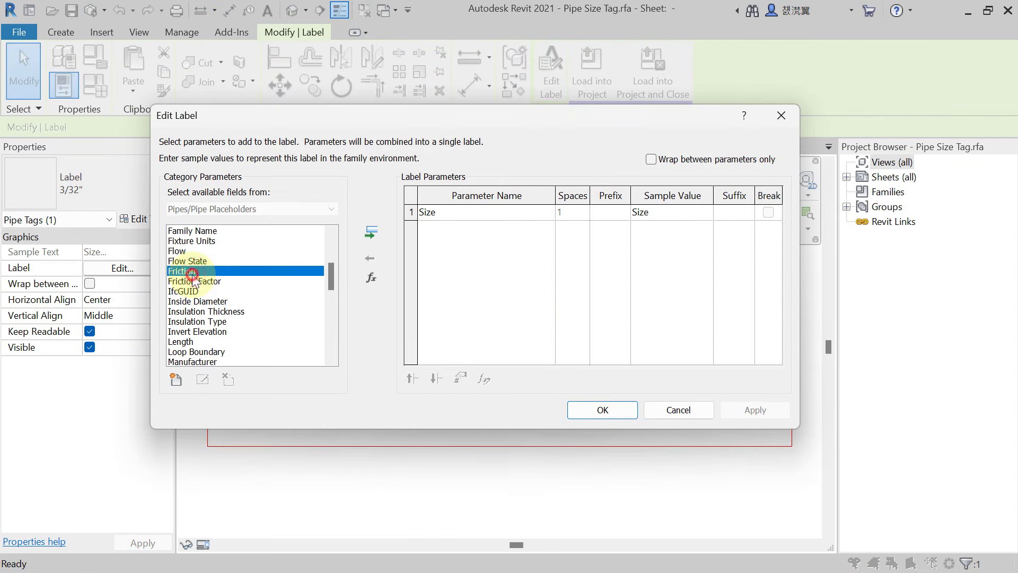
pyautogui.click(179, 251)
pyautogui.click(191, 281)
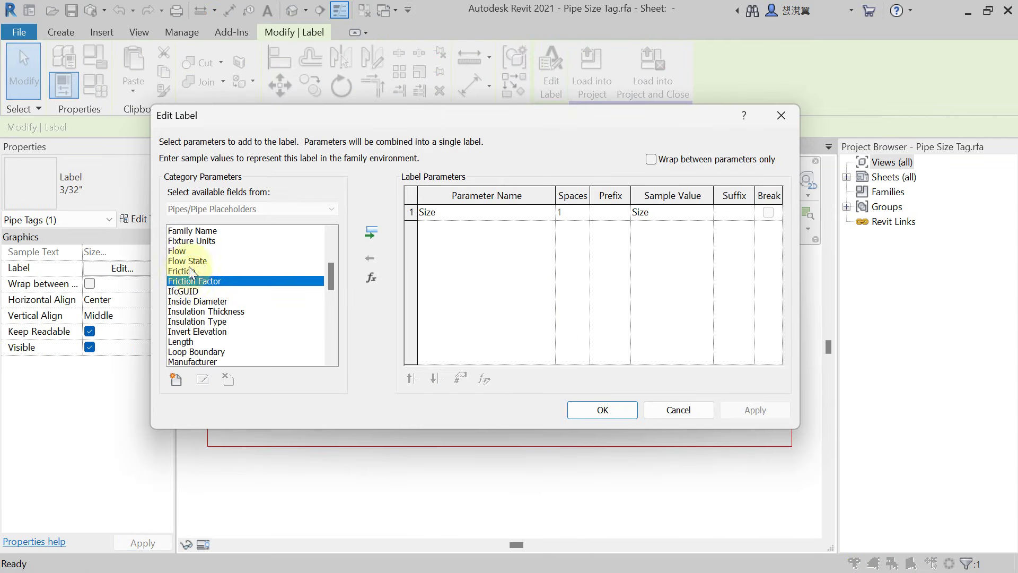
pyautogui.click(179, 251)
pyautogui.click(371, 232)
# Add the Invert Elevation parameter to the label.
pyautogui.click(211, 301)
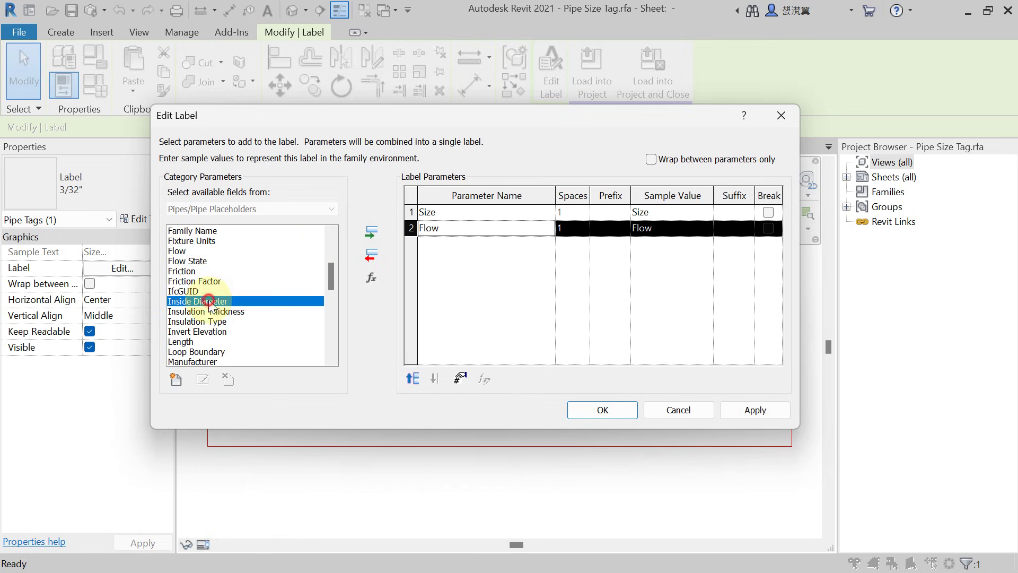
pyautogui.click(192, 292)
pyautogui.scroll(-1, 202, 302)
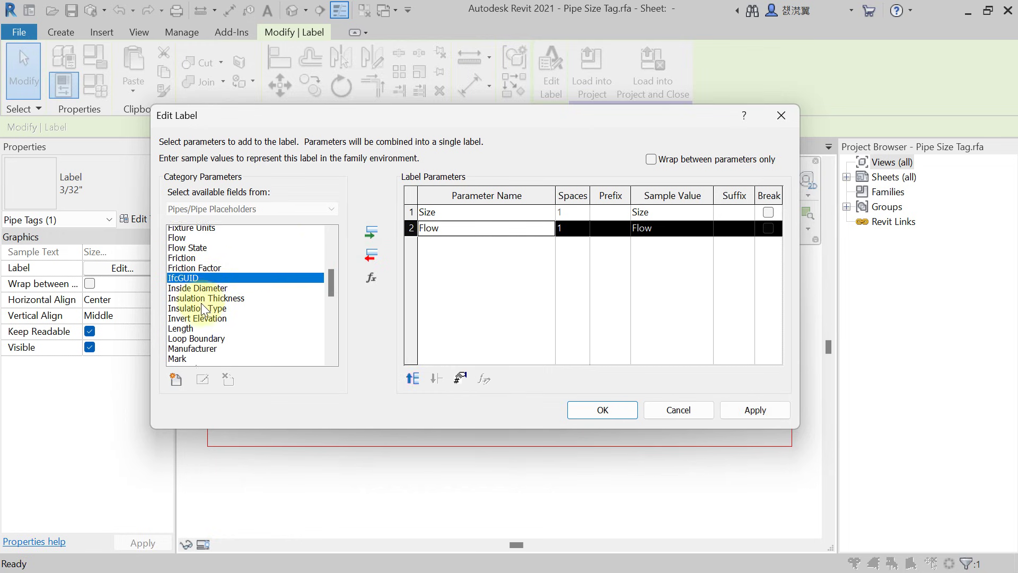
pyautogui.click(212, 271)
pyautogui.keyDown('ctrl'); pyautogui.click(214, 301); pyautogui.keyUp('ctrl')
pyautogui.click(371, 232)
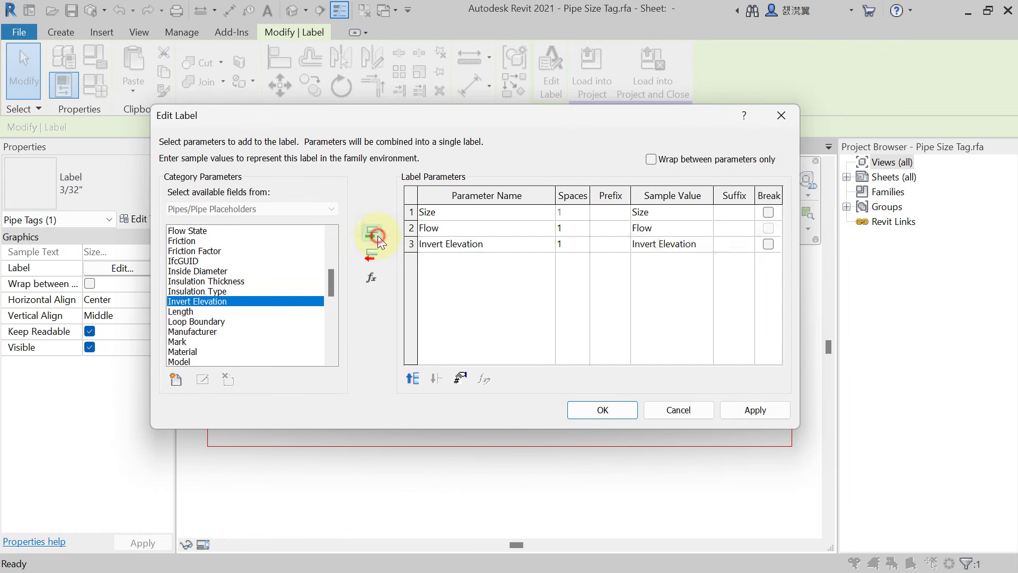
pyautogui.click(496, 244)
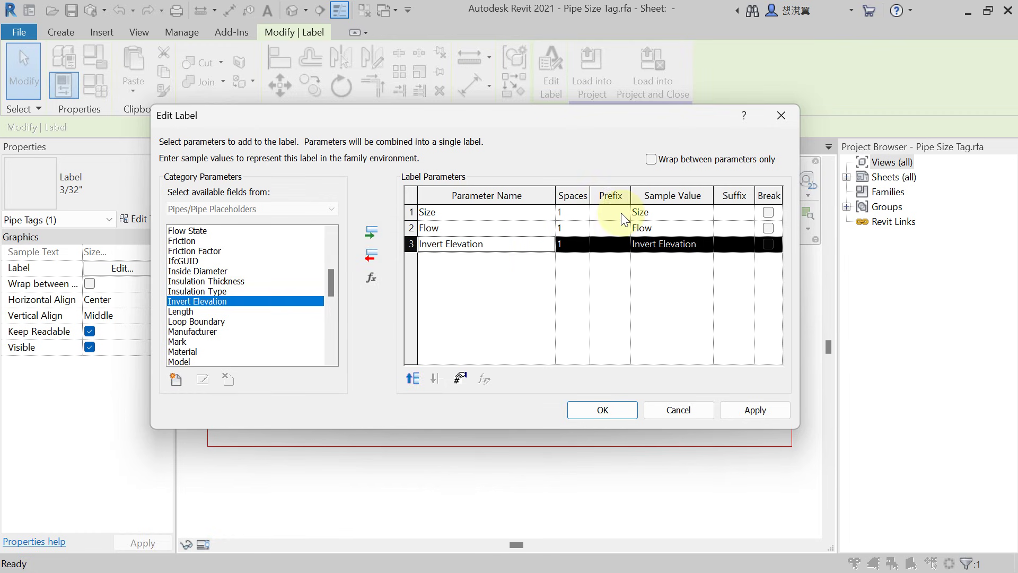
pyautogui.click(606, 213)
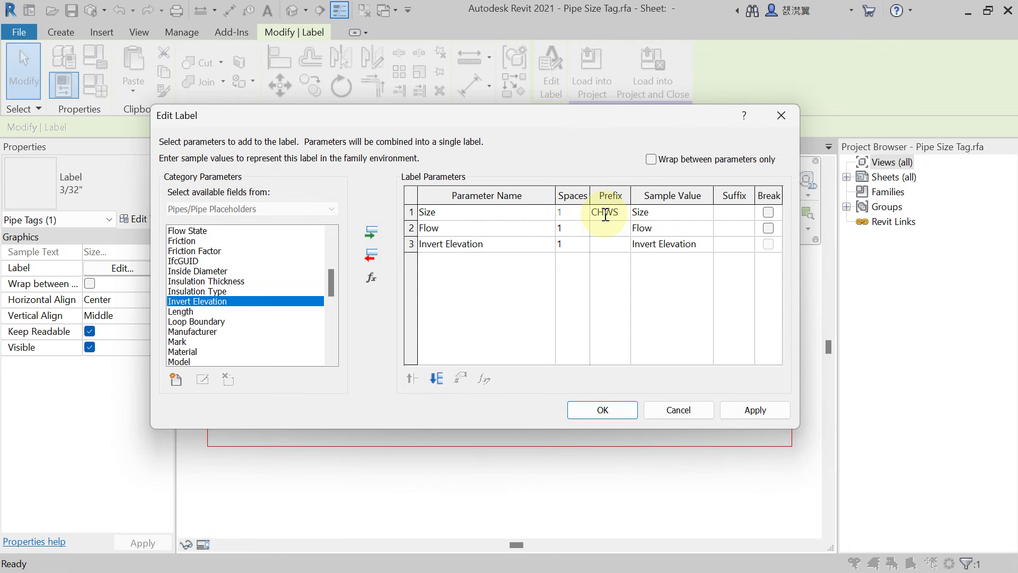
# Add System Abbreviation to the label and move it to the first line.
pyautogui.click(180, 271)
pyautogui.press('s')
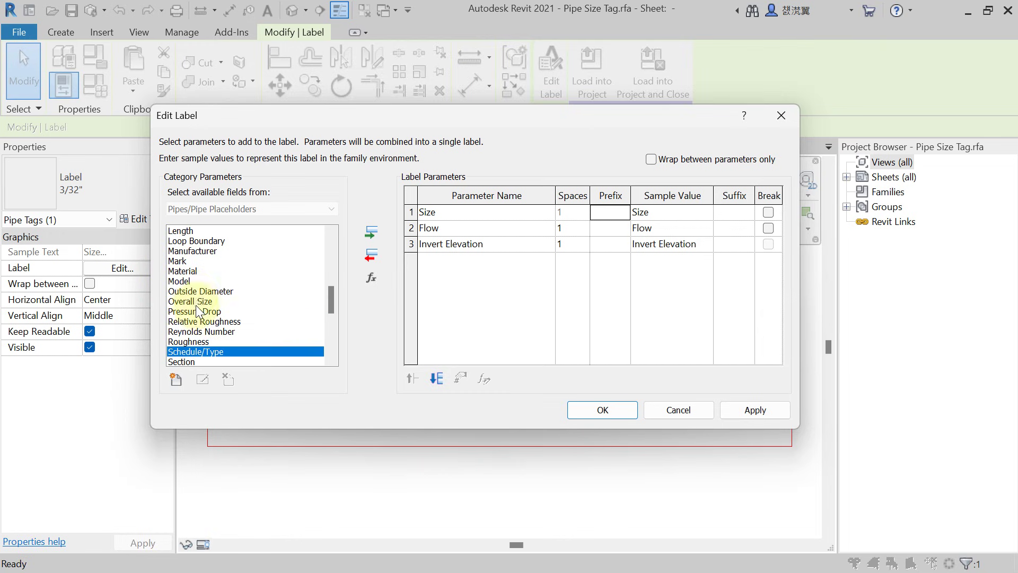
pyautogui.scroll(-1, 196, 307)
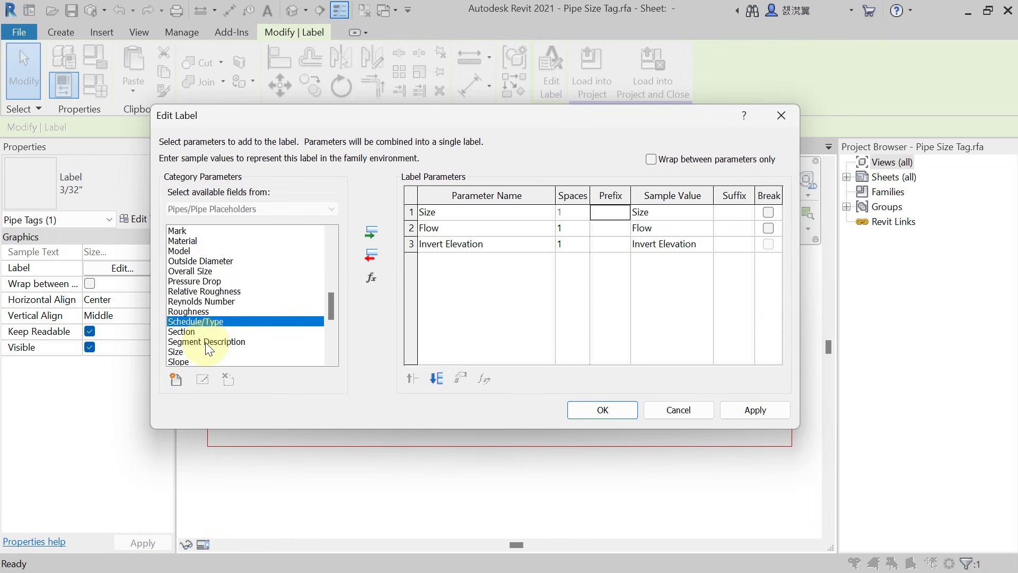
pyautogui.scroll(-2, 196, 289)
pyautogui.scroll(-3, 199, 291)
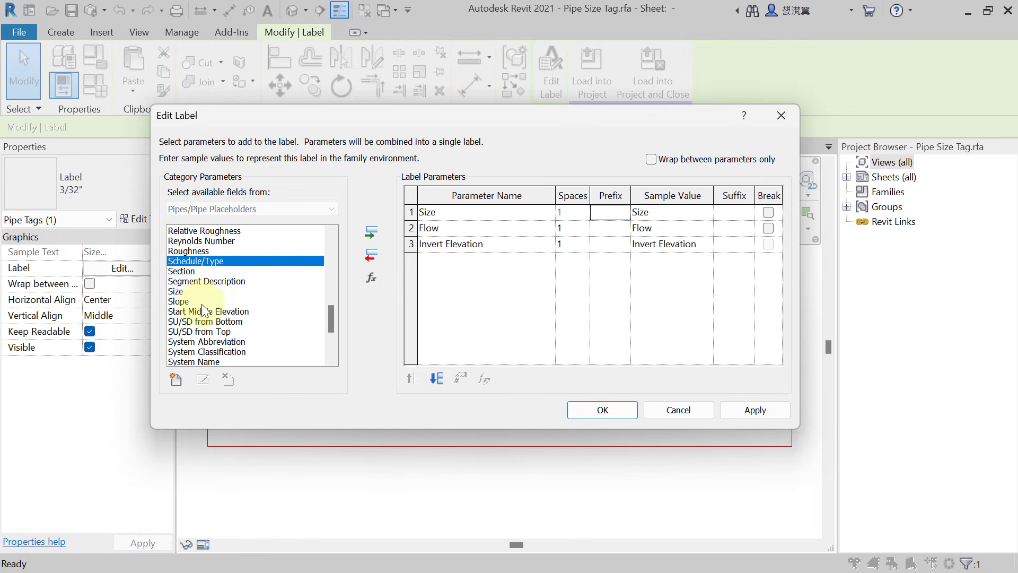
pyautogui.click(226, 281)
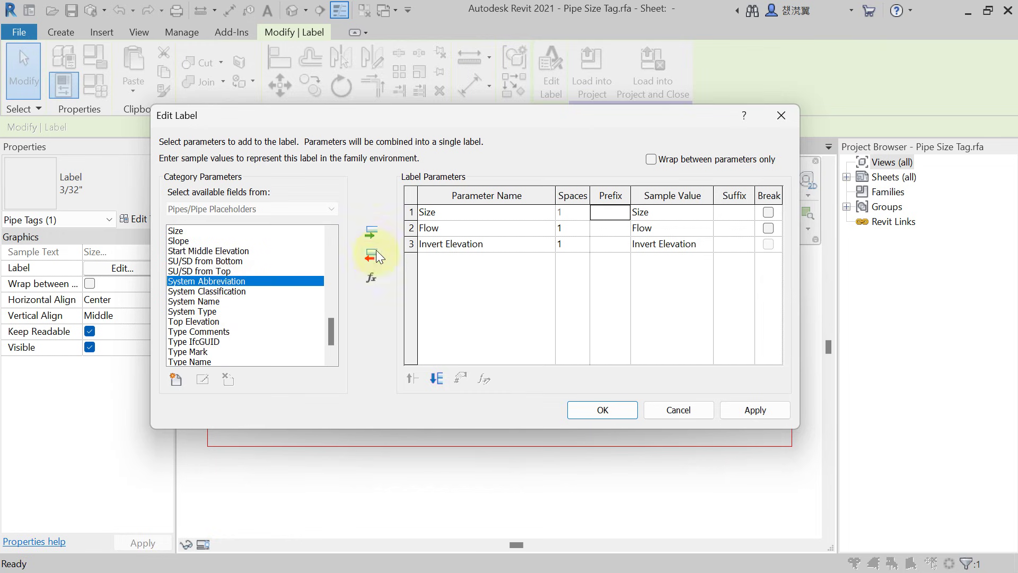
pyautogui.click(373, 233)
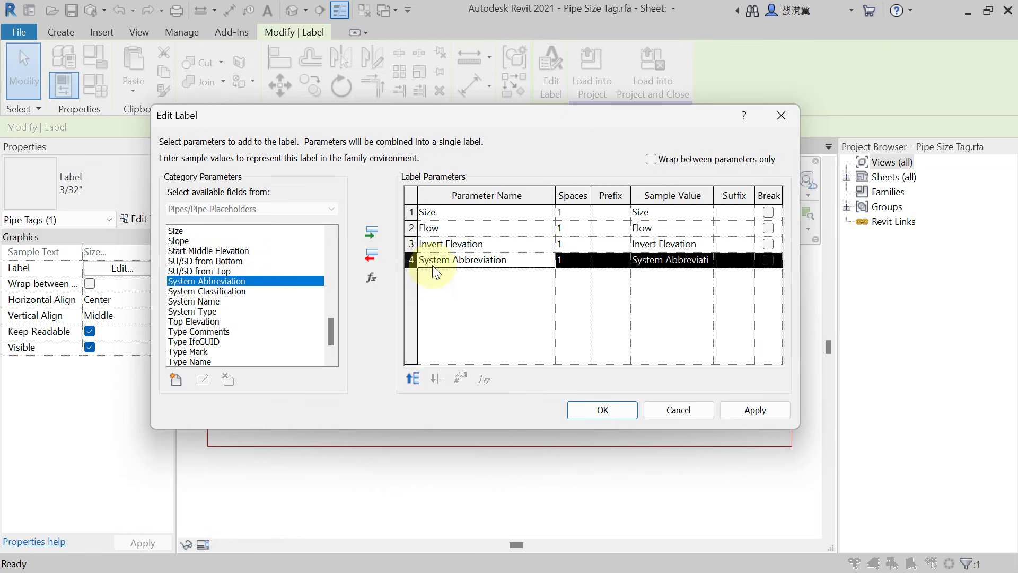
pyautogui.click(409, 377)
pyautogui.click(410, 377)
pyautogui.click(409, 377)
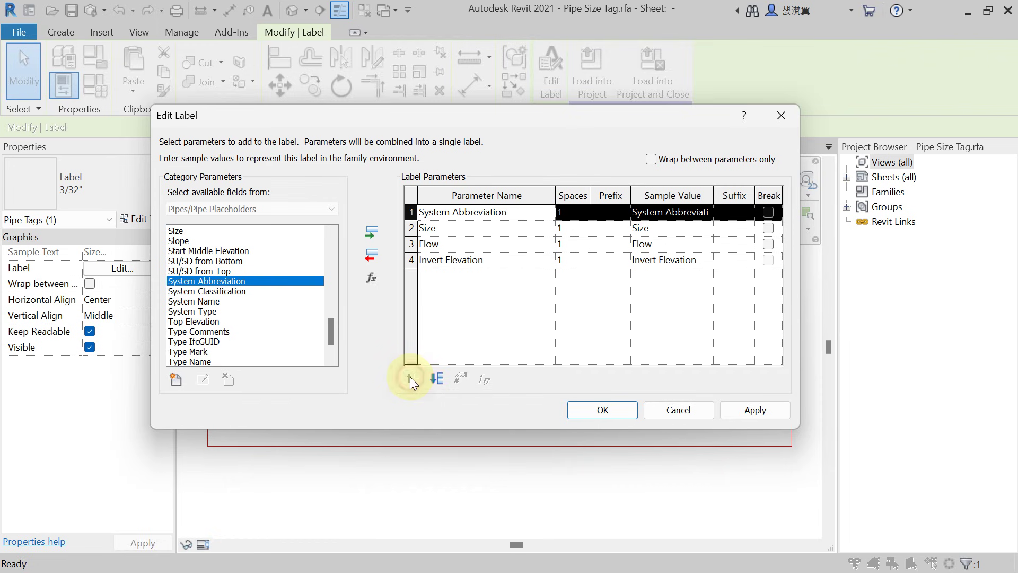
# Break the line after Size and prefix the Flow row with '@'.
pyautogui.click(768, 229)
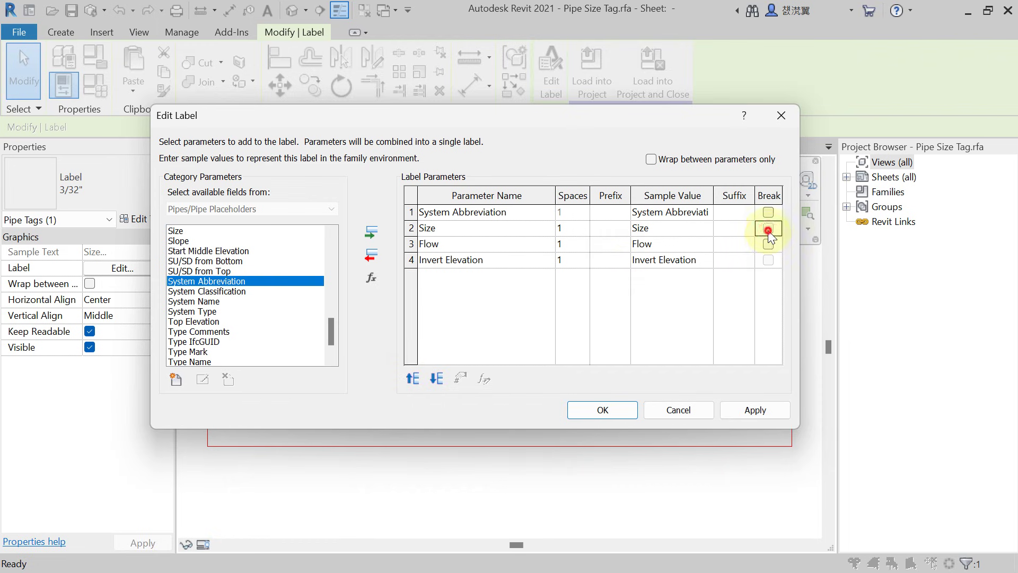
pyautogui.write('@')
pyautogui.click(615, 256)
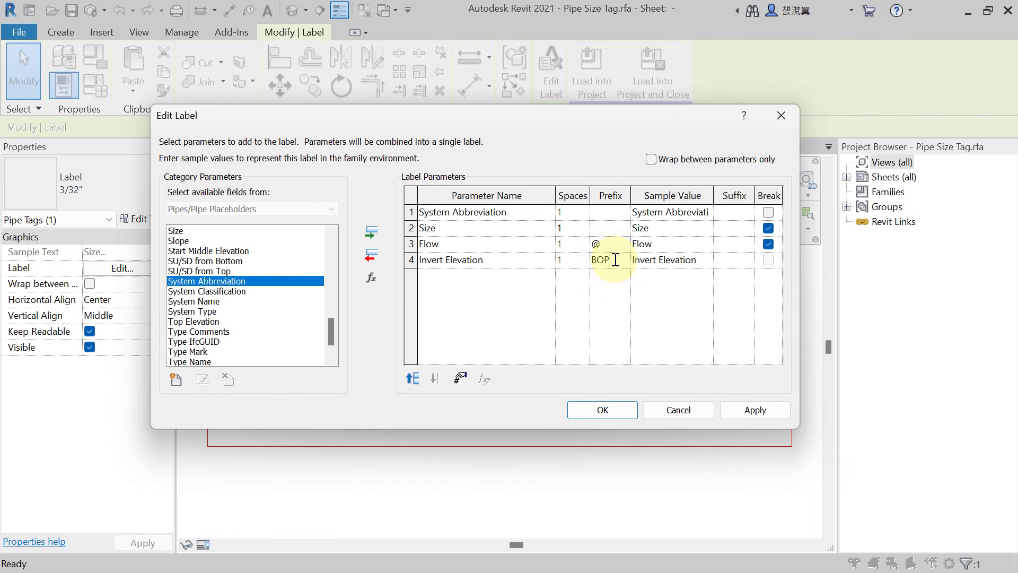
pyautogui.click(755, 413)
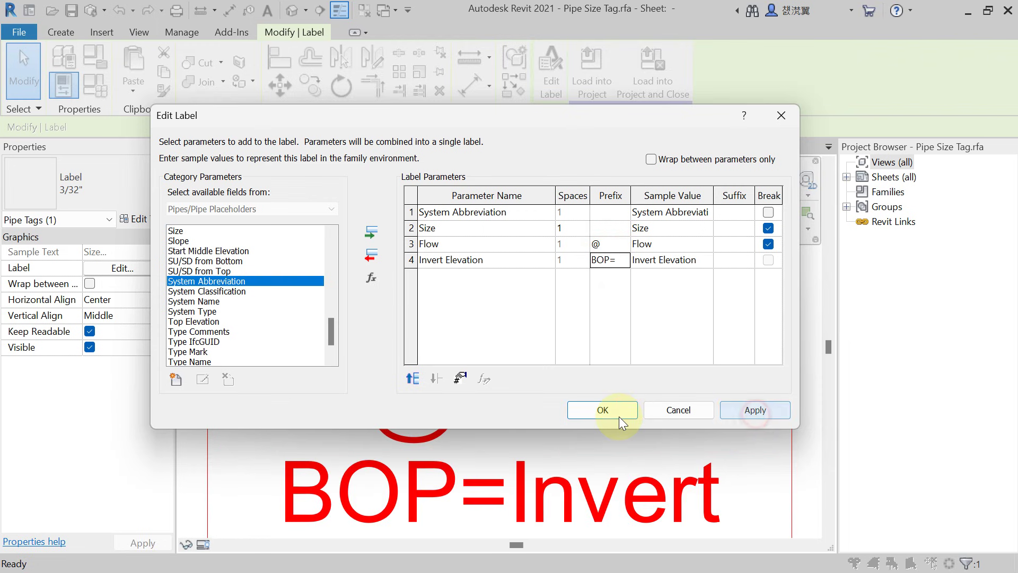
# Confirm the label edits and widen the label box so the text fits fewer lines.
pyautogui.click(610, 413)
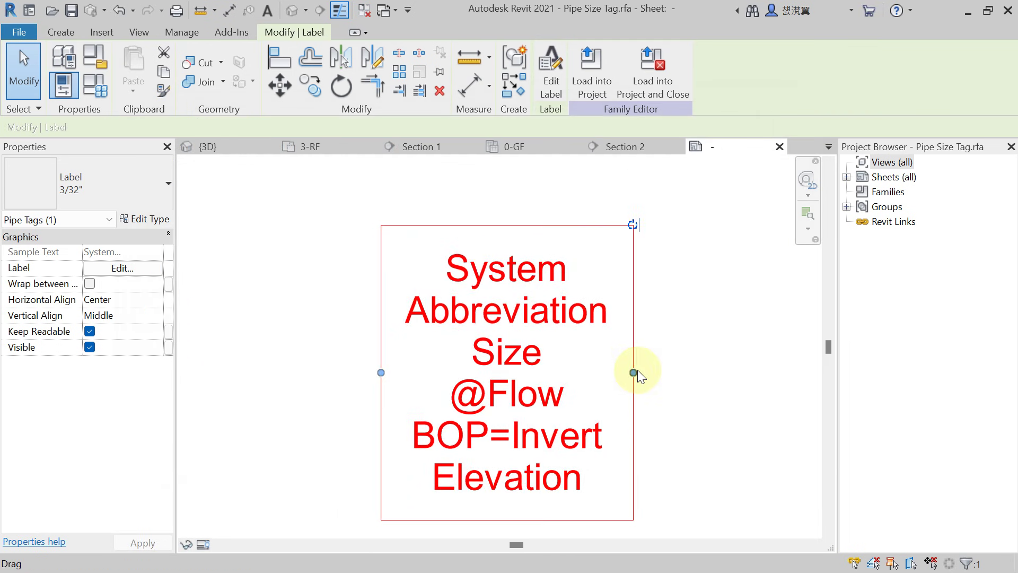
pyautogui.moveTo(633, 372); pyautogui.dragTo(710, 371)
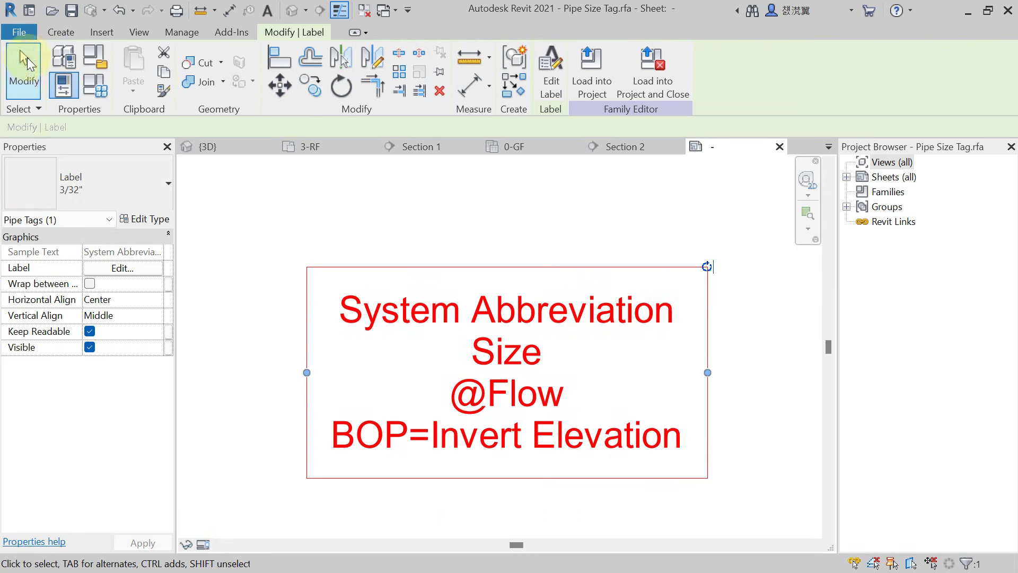
pyautogui.click(19, 32)
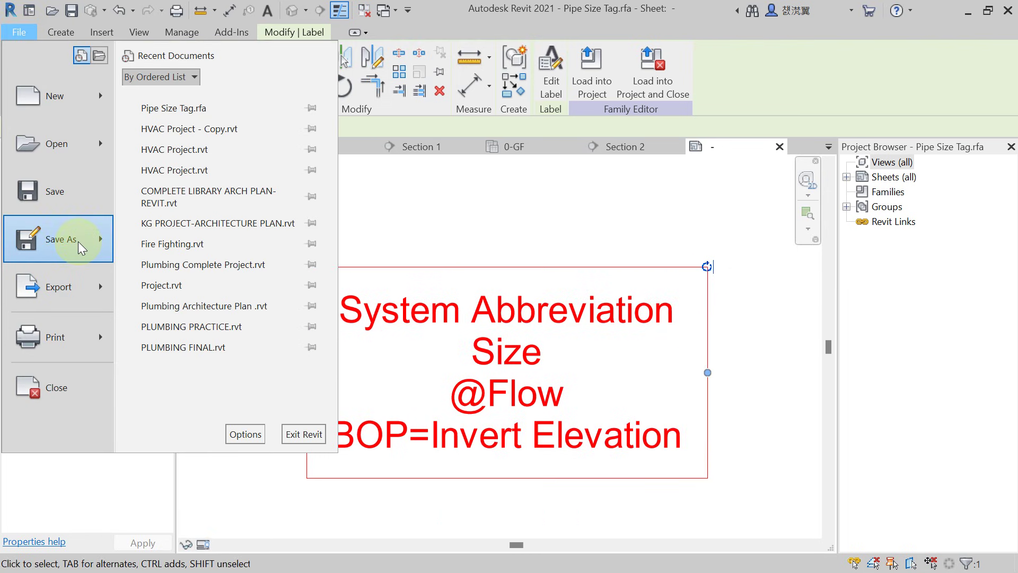
pyautogui.moveTo(81, 242)
pyautogui.click(228, 226)
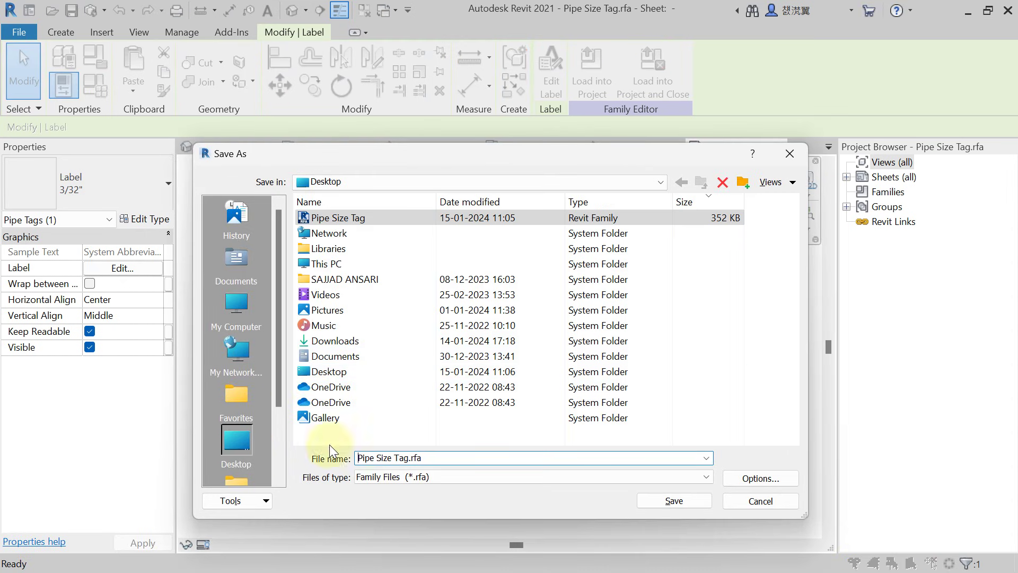
# Save the family to the Desktop as 'Pipe sizing tag'.
pyautogui.click(449, 459)
pyautogui.moveTo(450, 459); pyautogui.dragTo(341, 463)
pyautogui.write('Pipe so')
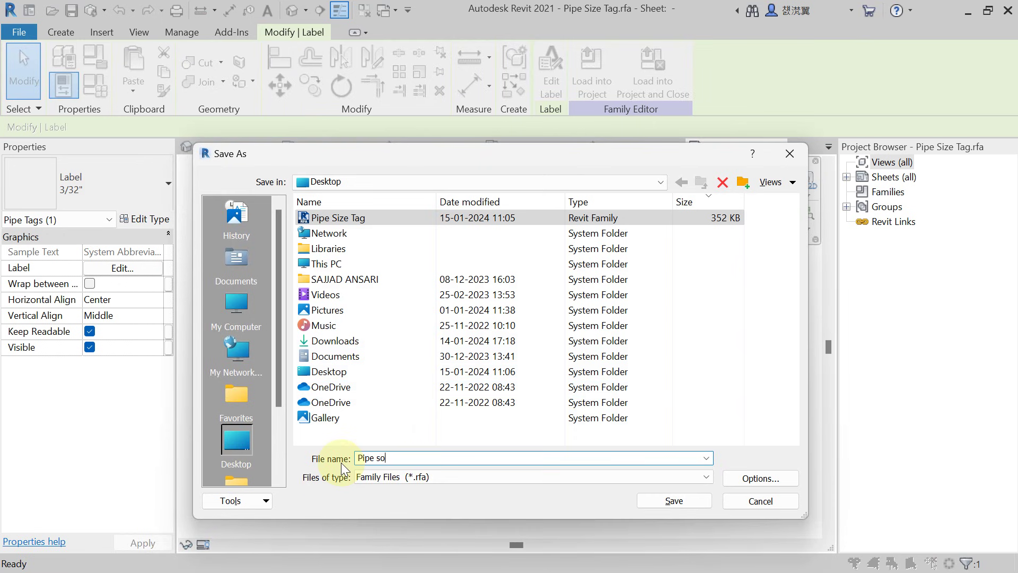
pyautogui.press('BackSpace')
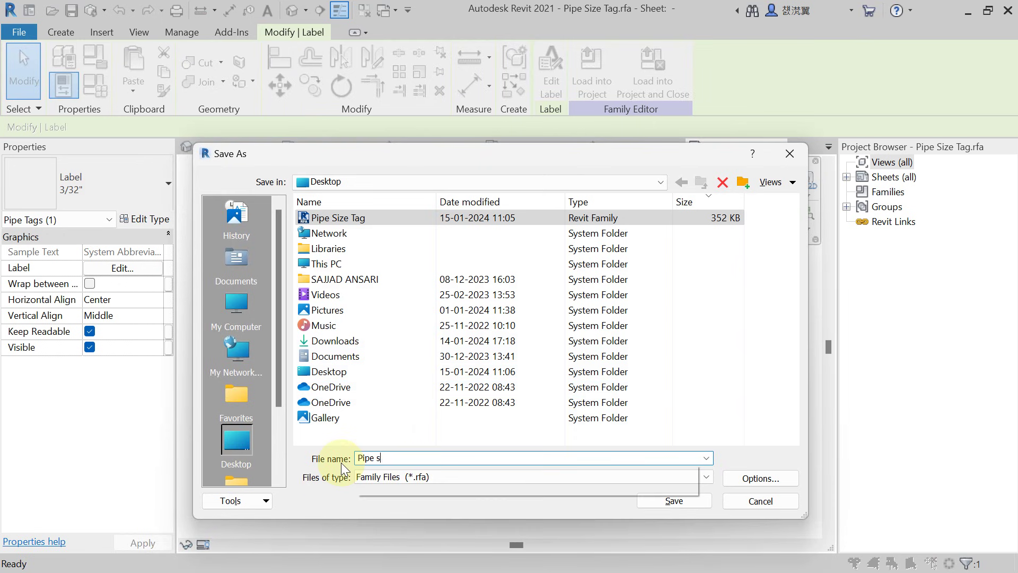
pyautogui.write('izing tag')
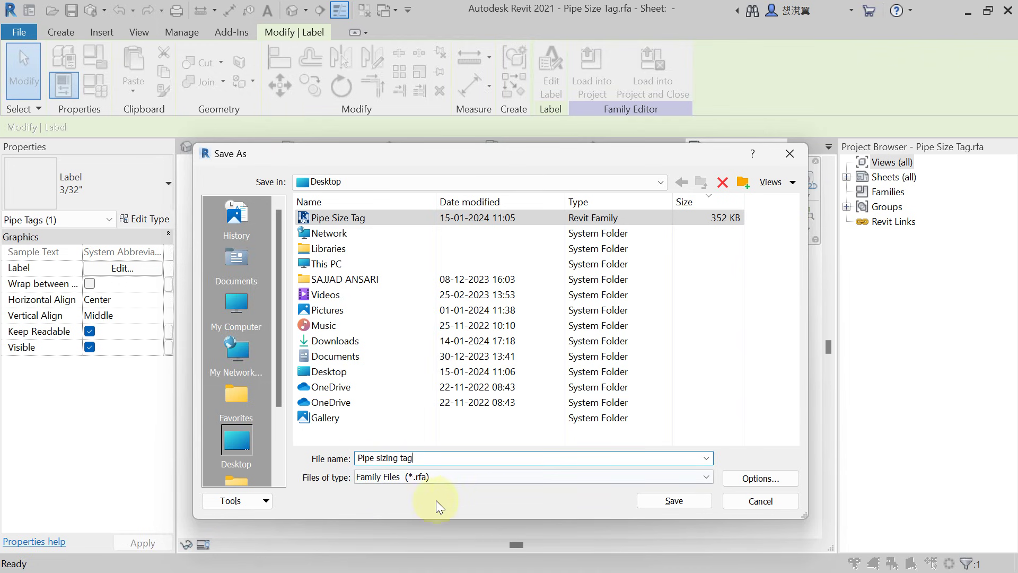
pyautogui.click(648, 501)
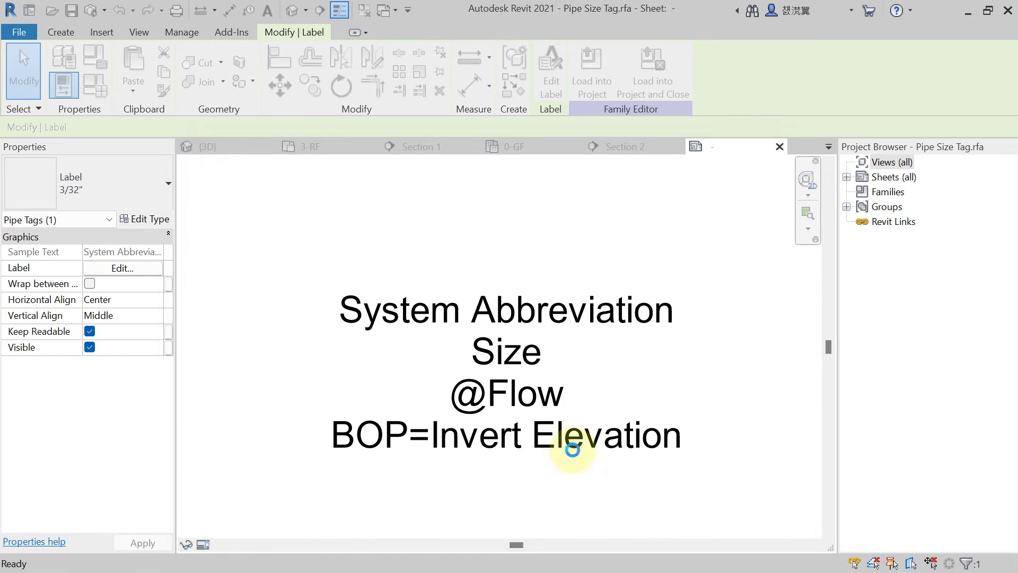
# Load the family into HVAC Project - Copy.rvt only, excluding HVAC Project.rvt, and close it.
pyautogui.click(545, 316)
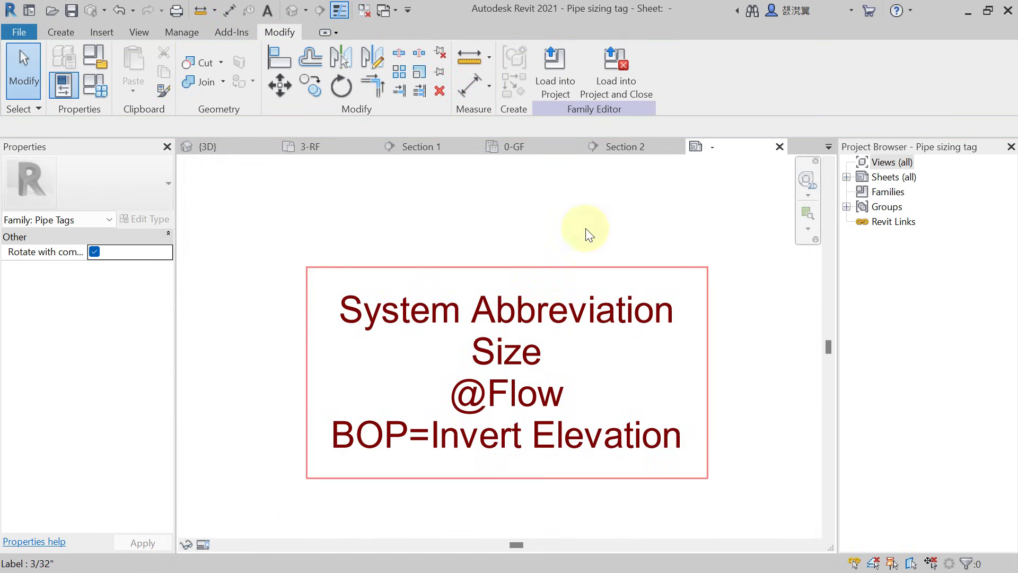
pyautogui.click(618, 86)
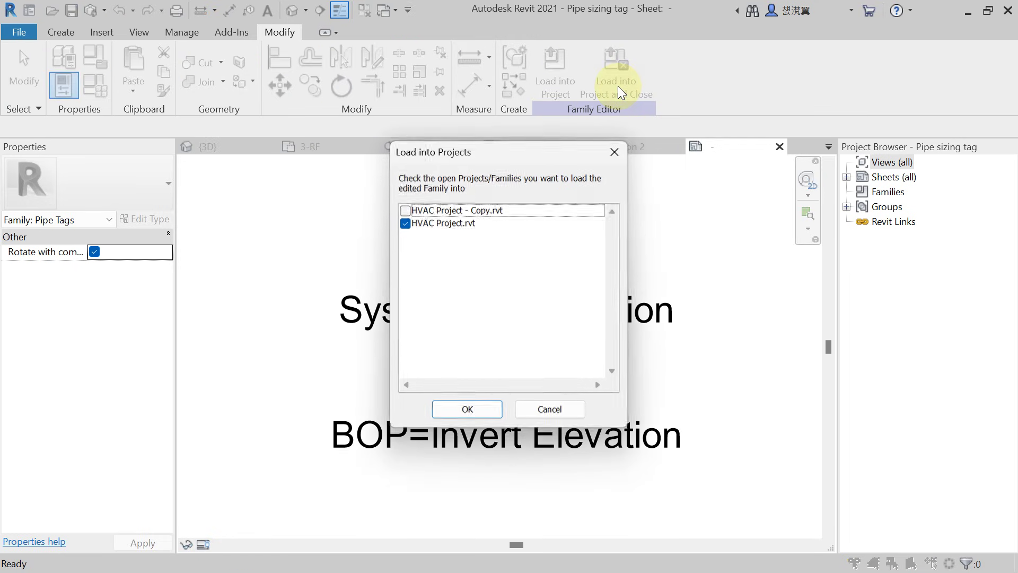
pyautogui.click(459, 215)
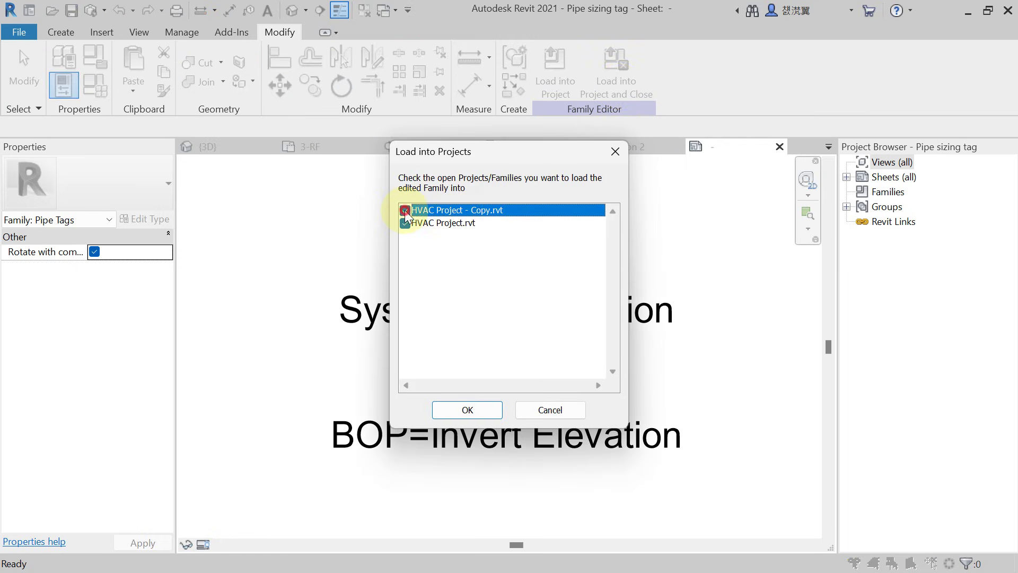
pyautogui.click(405, 223)
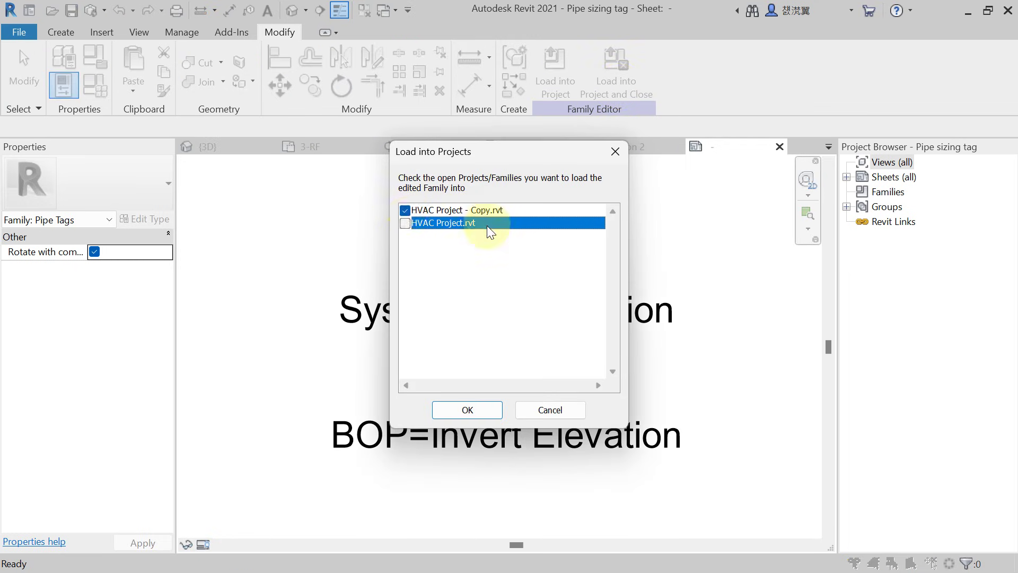
pyautogui.click(499, 210)
pyautogui.click(467, 410)
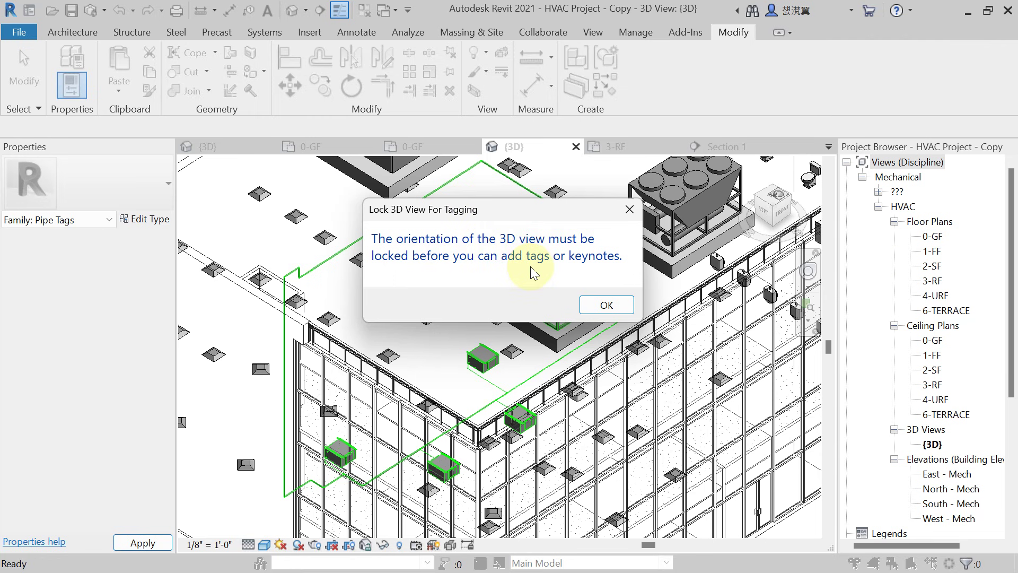
pyautogui.click(605, 304)
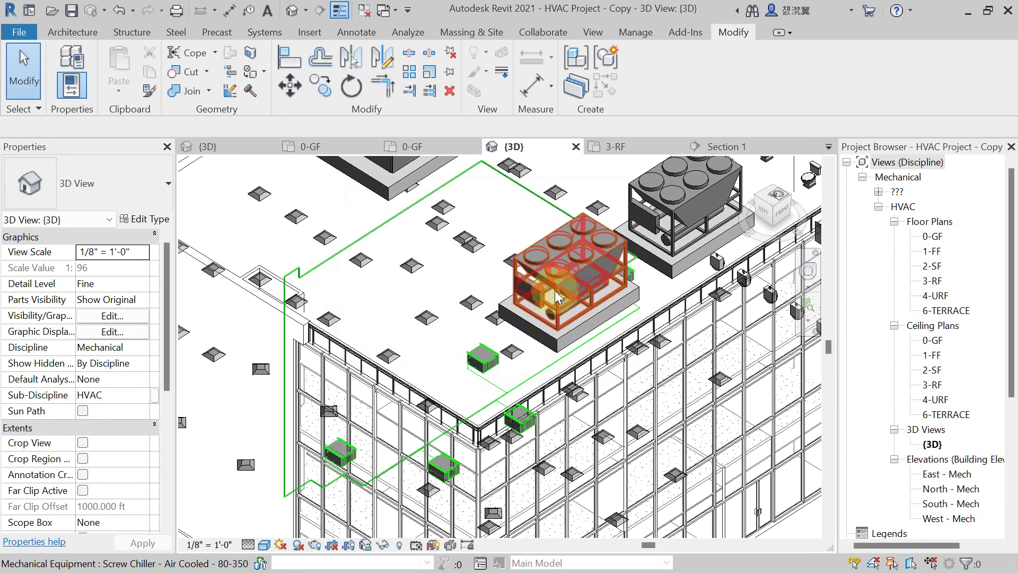
# On the 0-GF floor plan, change the 1 1/2"ø pipe tag to the Pipe sizing tag type.
pyautogui.doubleClick(933, 238)
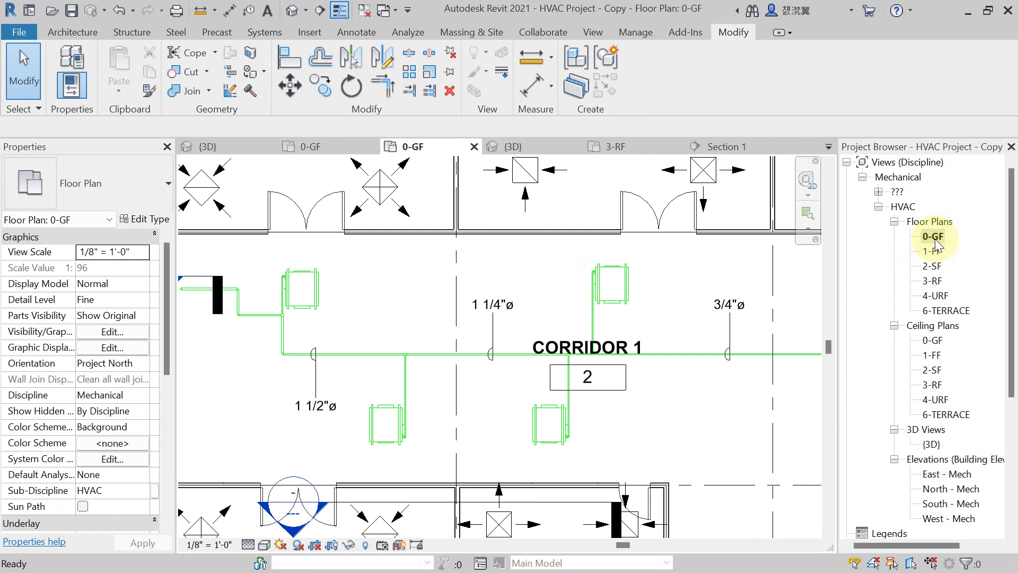
pyautogui.click(301, 419)
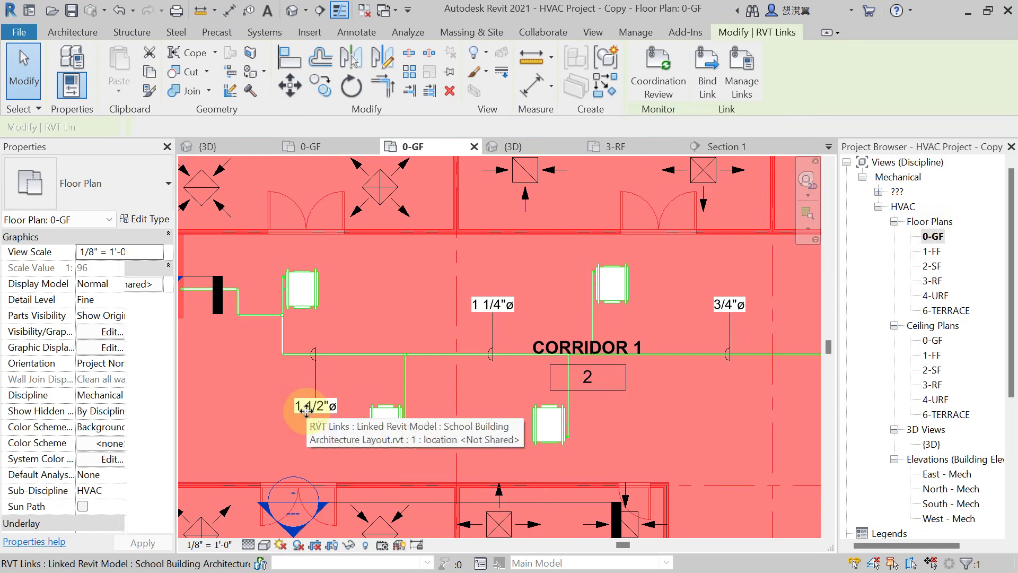
pyautogui.press('Escape')
pyautogui.click(322, 416)
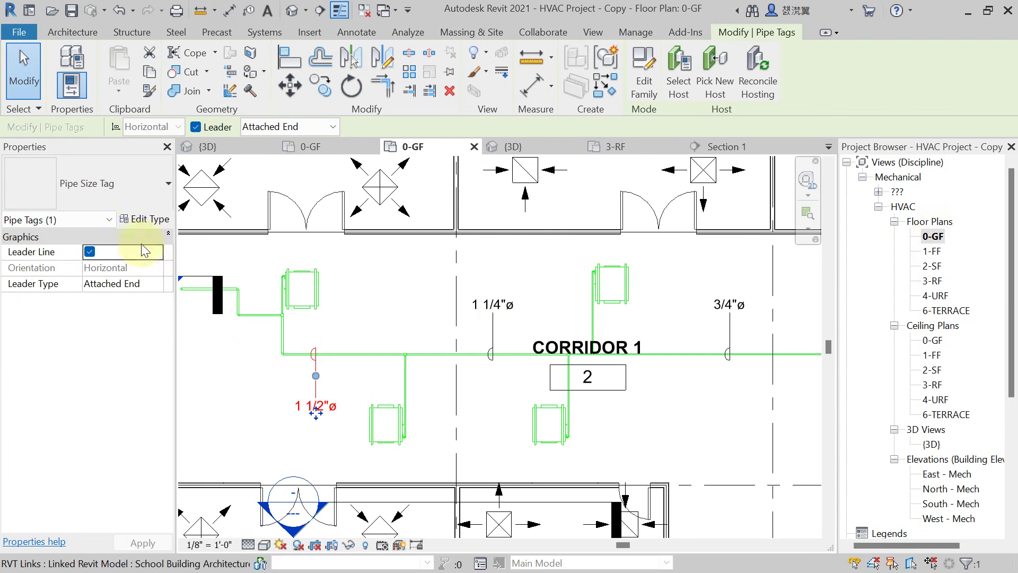
pyautogui.click(136, 201)
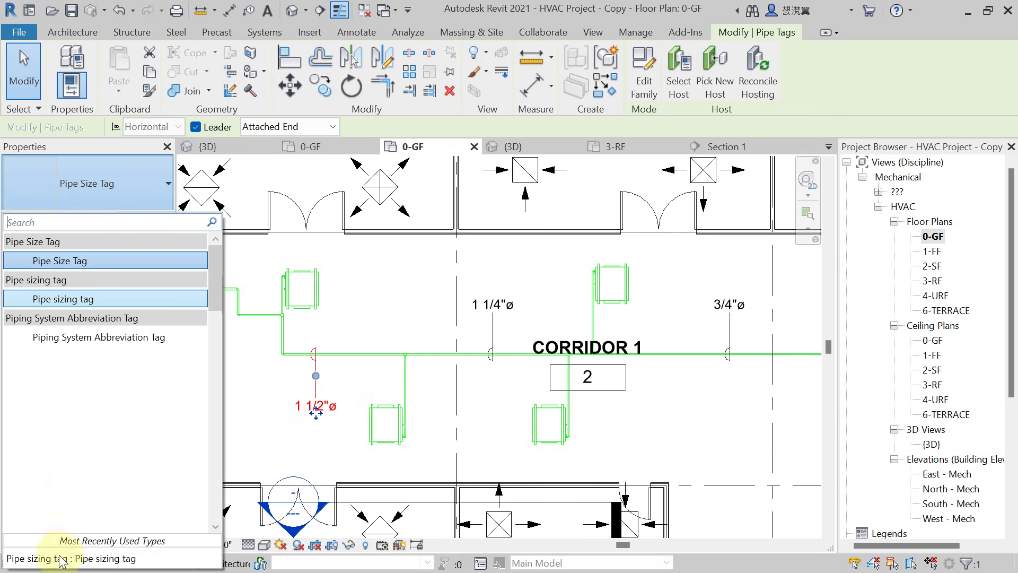
pyautogui.click(90, 561)
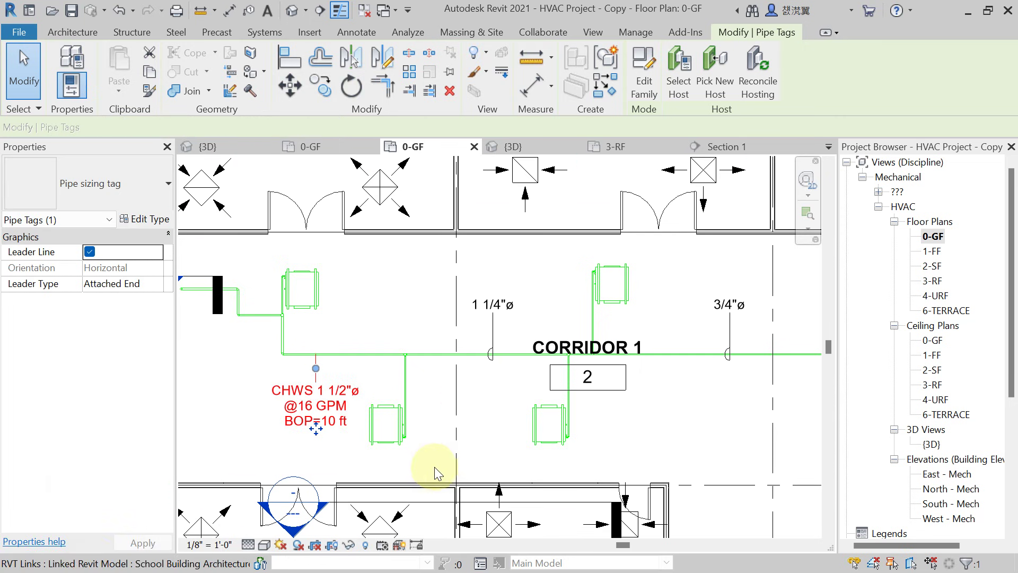
pyautogui.press('Escape')
# Switch the 1 1/4"ø and 3/4"ø pipe tags to the Pipe sizing tag type.
pyautogui.click(488, 306)
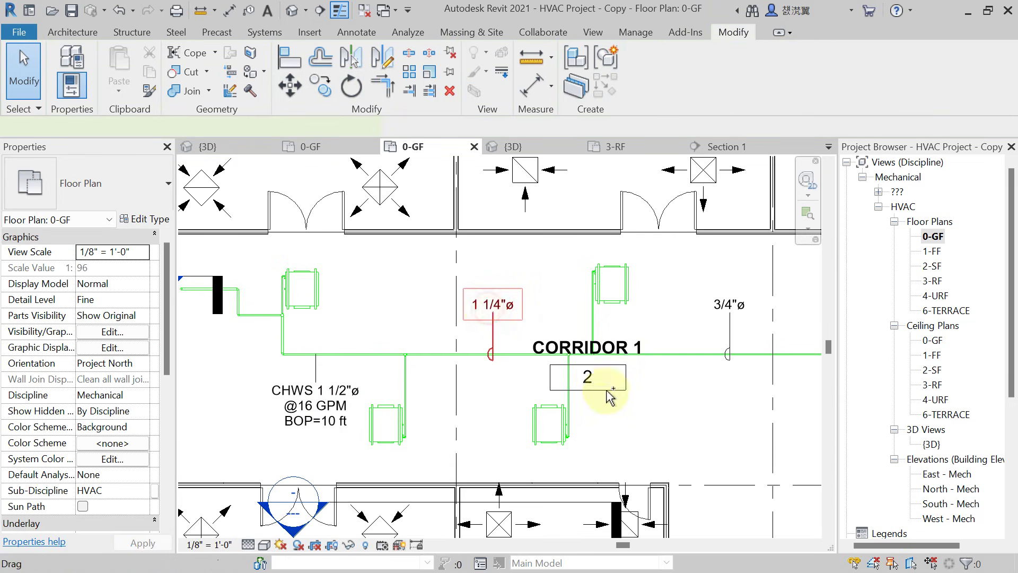
pyautogui.keyDown('ctrl'); pyautogui.click(730, 308); pyautogui.keyUp('ctrl')
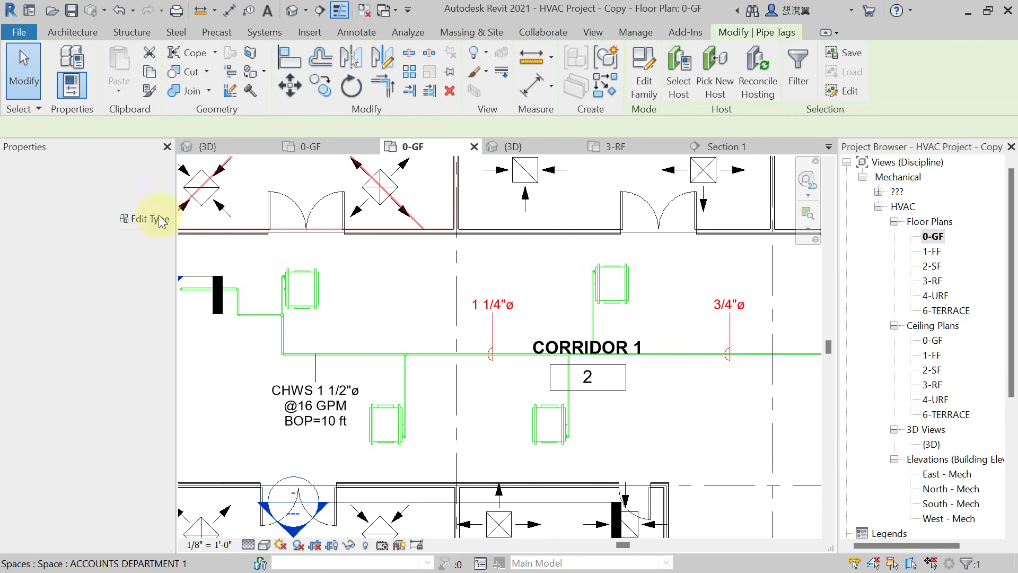
pyautogui.click(101, 183)
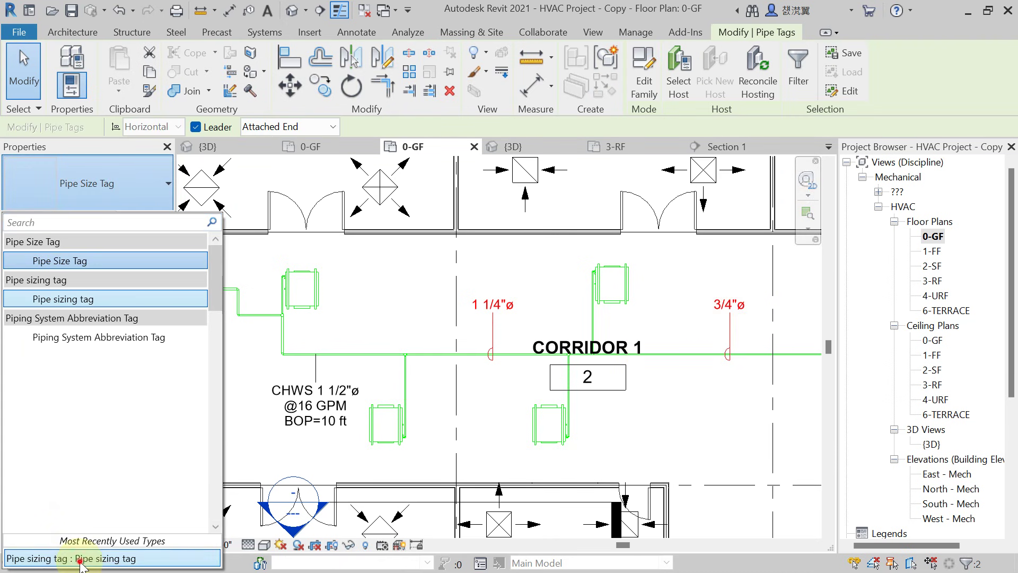
pyautogui.click(80, 553)
pyautogui.click(388, 485)
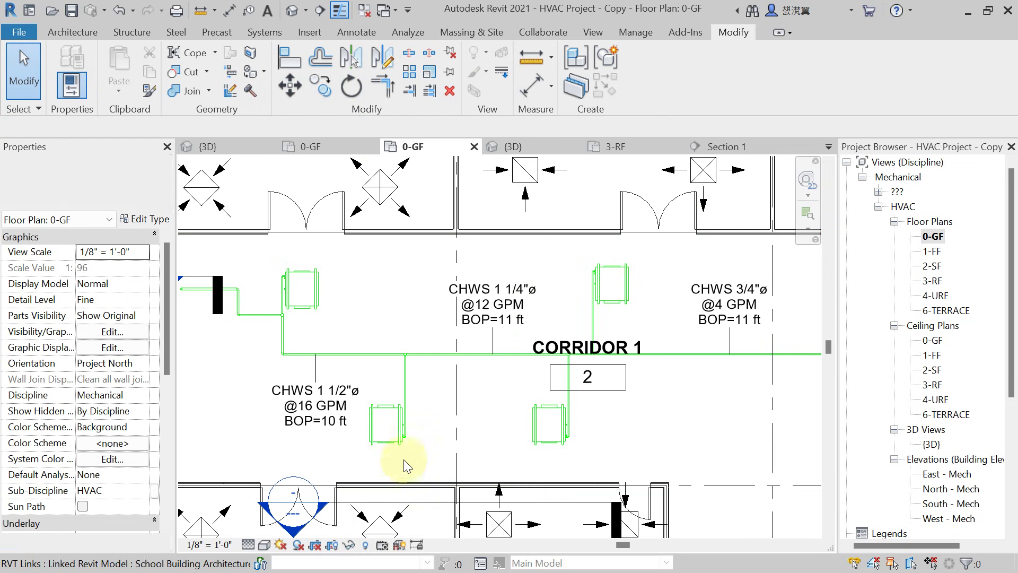
pyautogui.scroll(2, 284, 415)
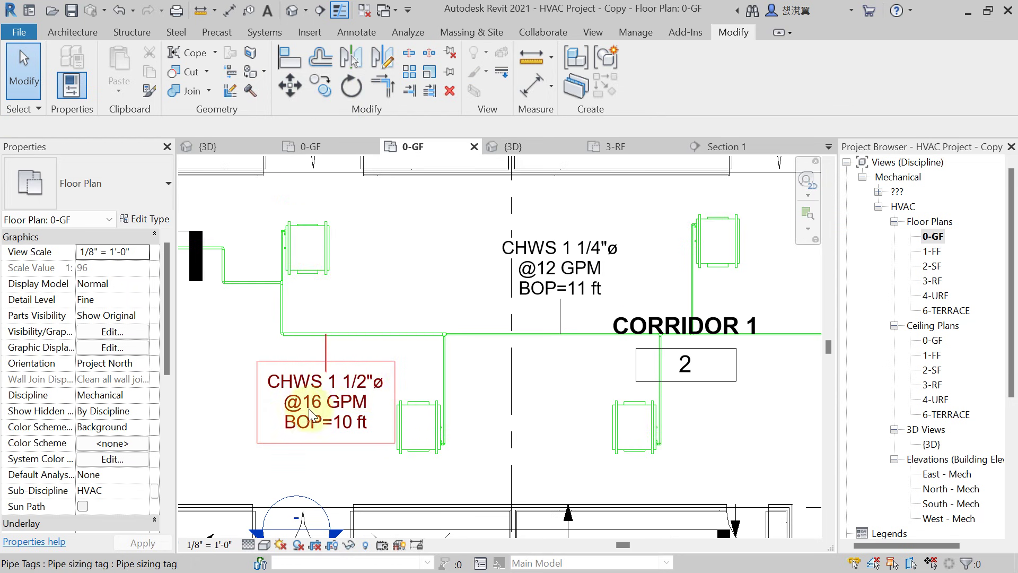
pyautogui.scroll(-2, 357, 431)
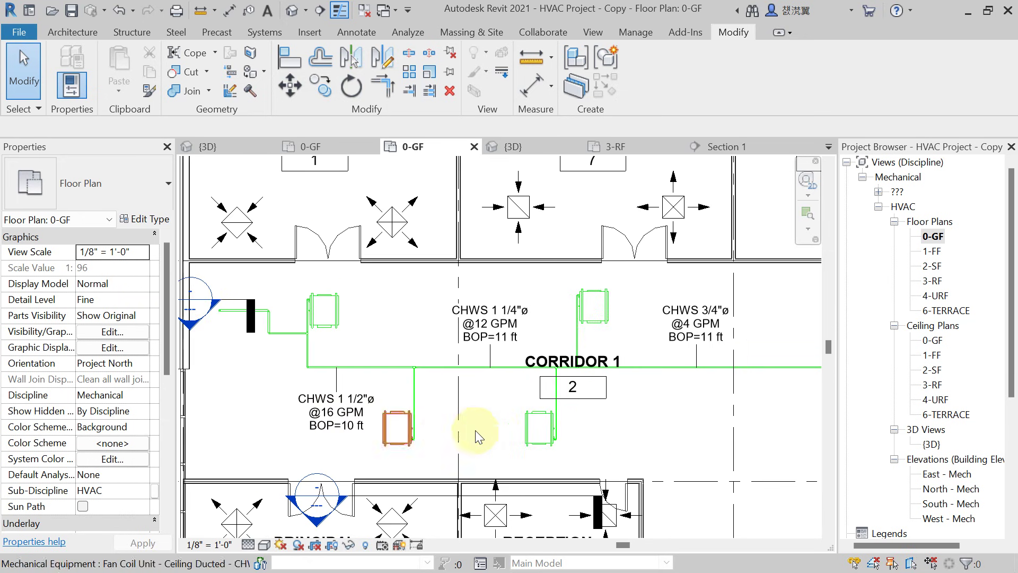
pyautogui.moveTo(475, 430); pyautogui.dragTo(428, 416, button='middle')
pyautogui.scroll(-2, 425, 392)
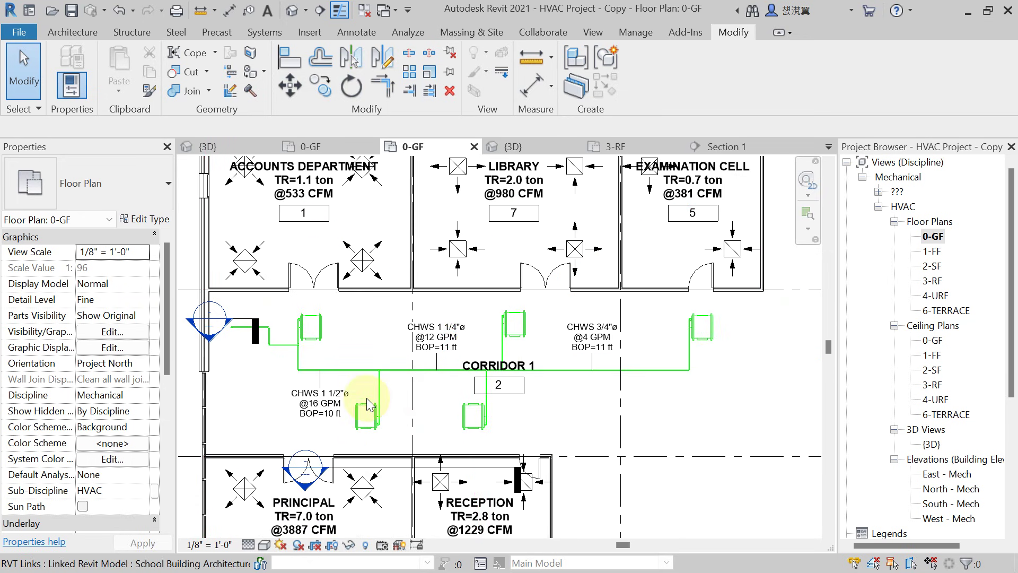
pyautogui.scroll(-1, 316, 431)
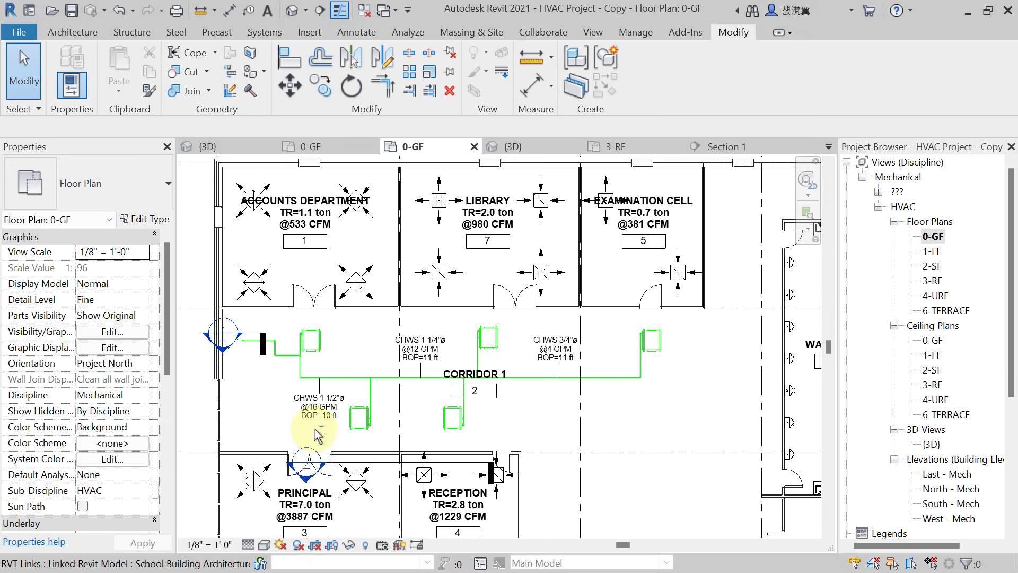
pyautogui.moveTo(318, 435); pyautogui.dragTo(369, 448, button='middle')
pyautogui.scroll(2, 342, 408)
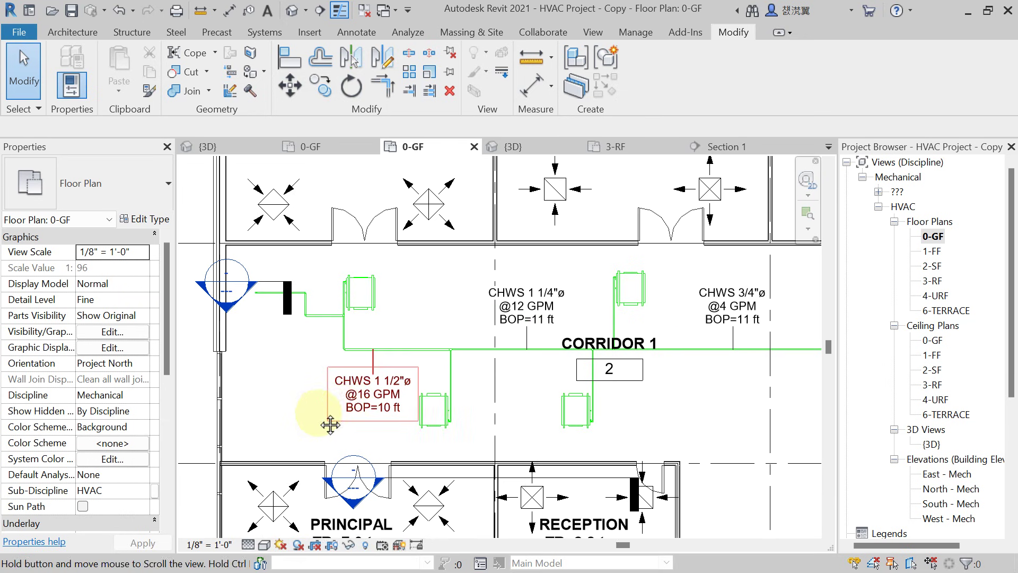
pyautogui.scroll(-1, 325, 326)
pyautogui.scroll(-3, 342, 320)
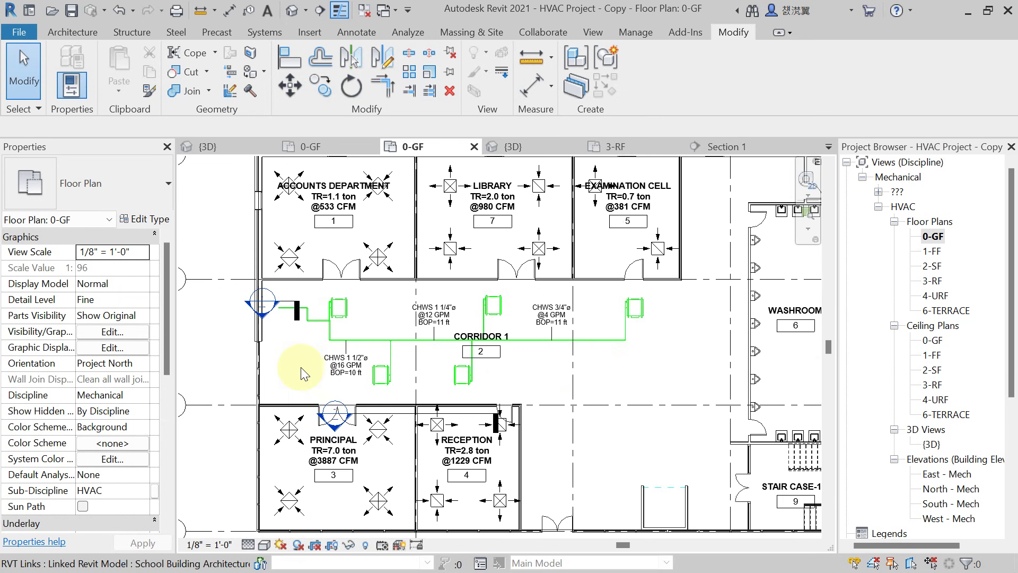
pyautogui.scroll(-2, 270, 379)
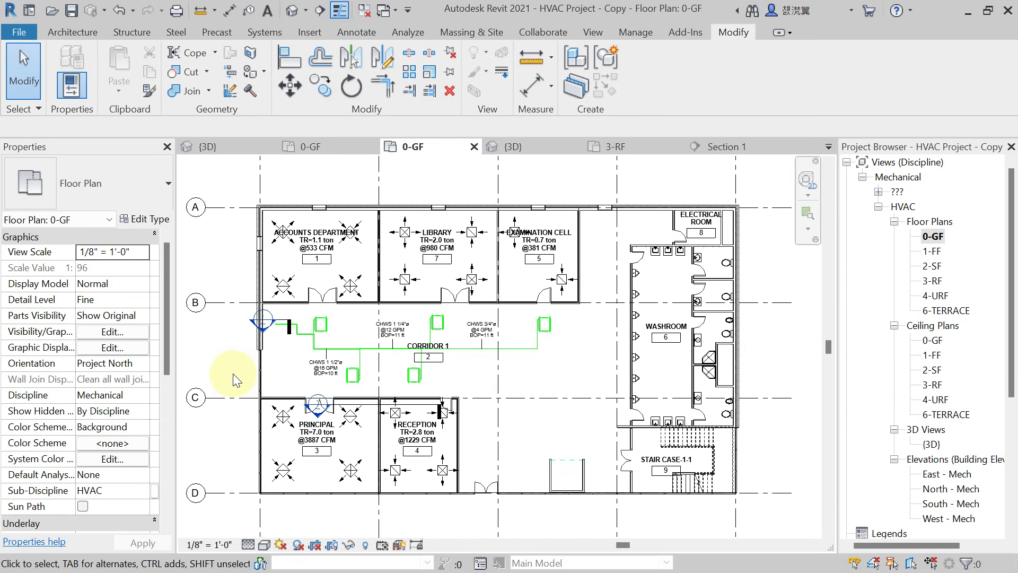